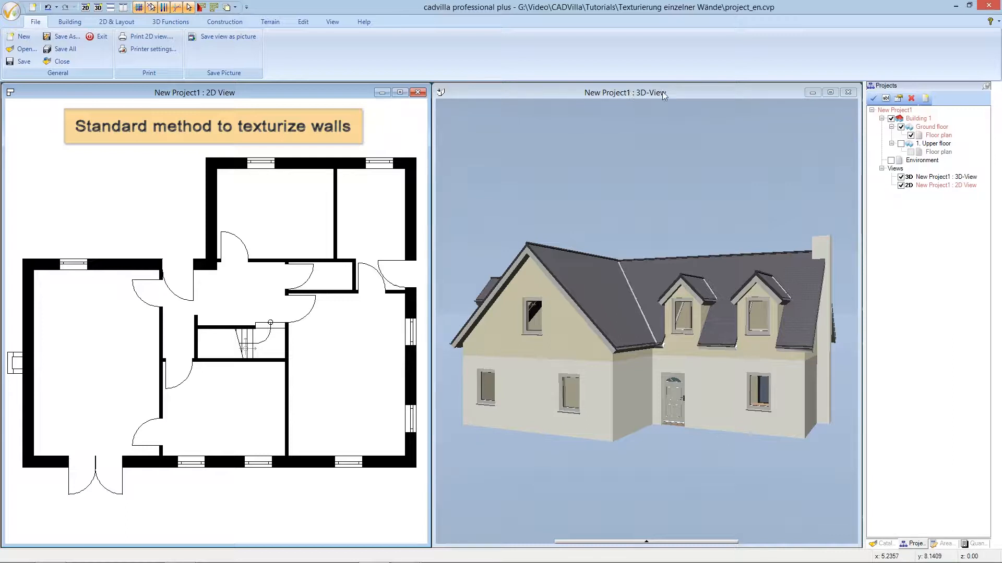
Browse the texture catalog to the Plaster standard 009 folder within Materials, Plaster, Standard.
left_click(680, 89)
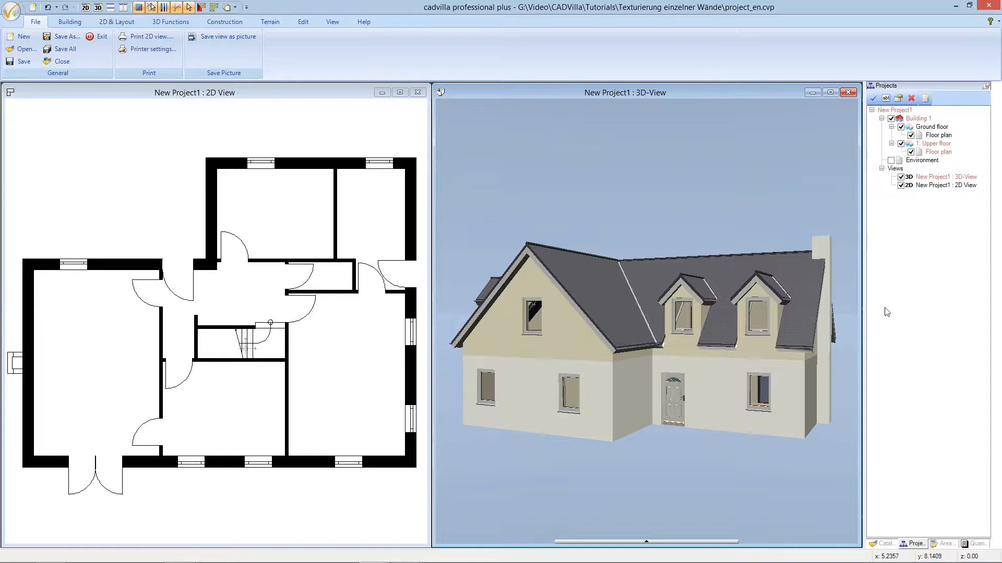
left_click(885, 543)
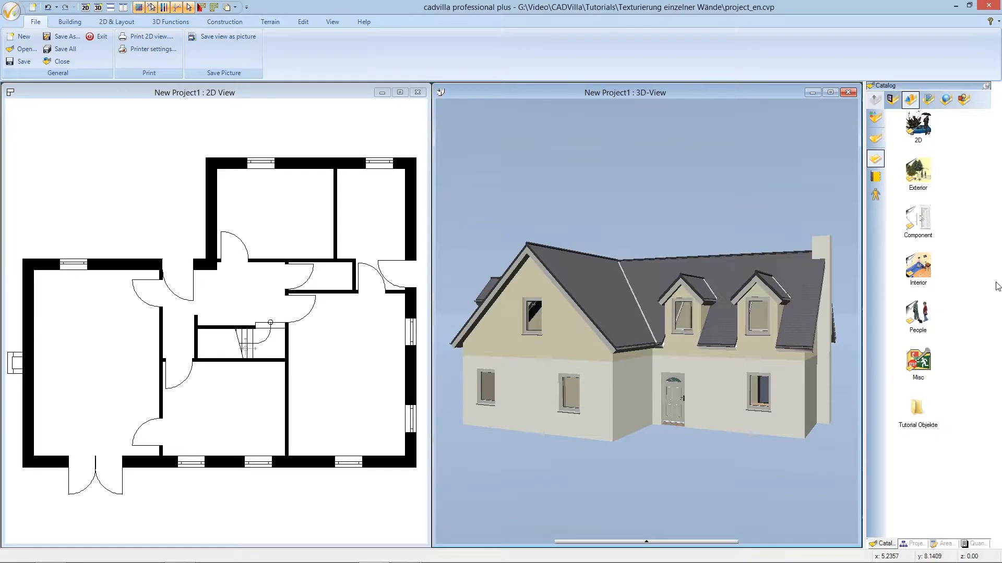
left_click(929, 101)
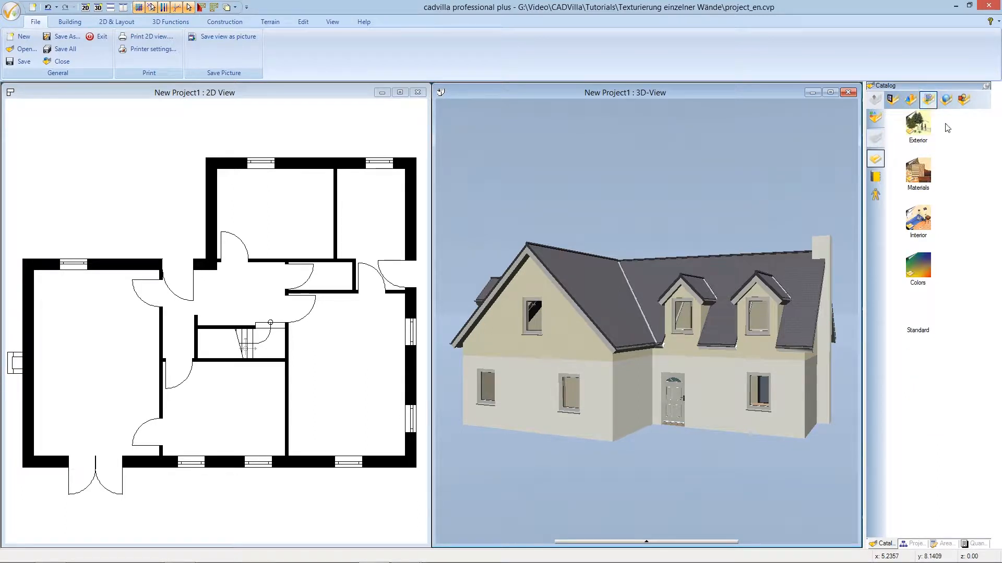
double_click(923, 172)
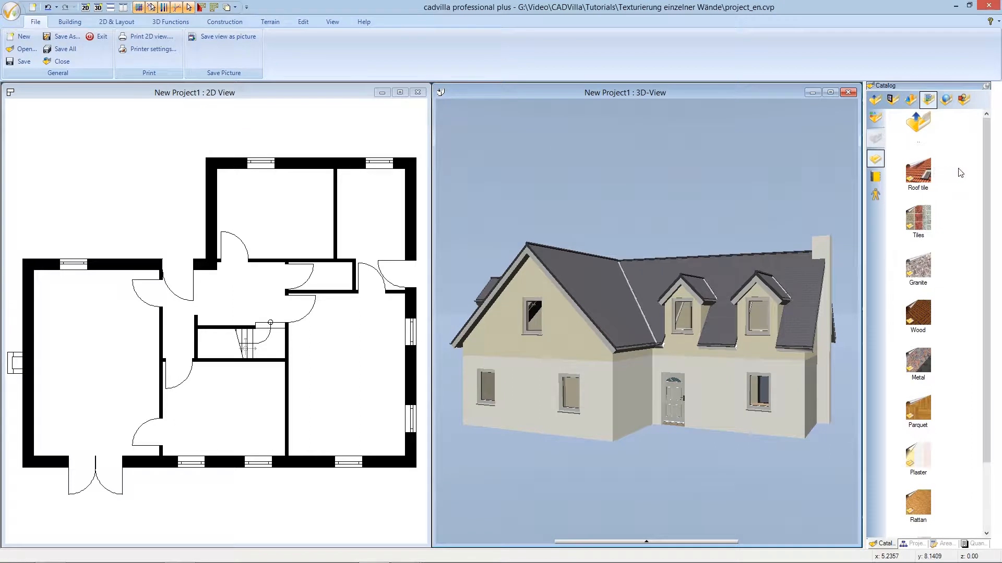
scroll(980, 212, "down", 1)
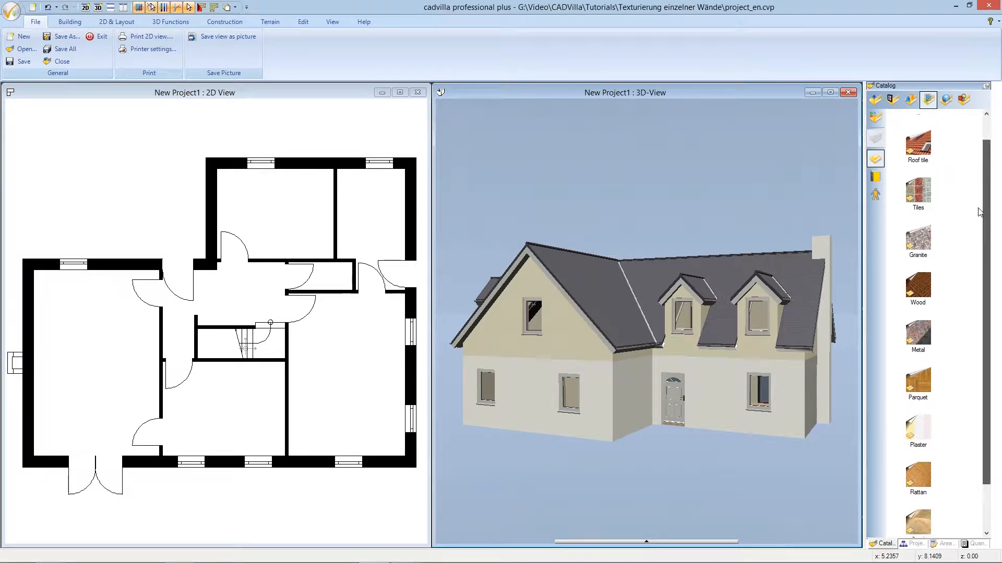
scroll(979, 212, "down", 2)
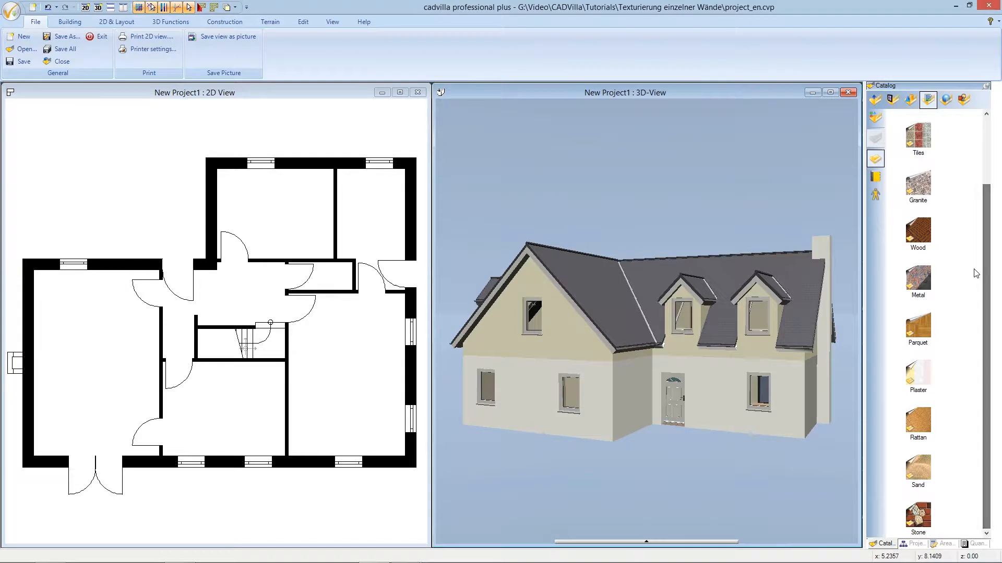
double_click(927, 371)
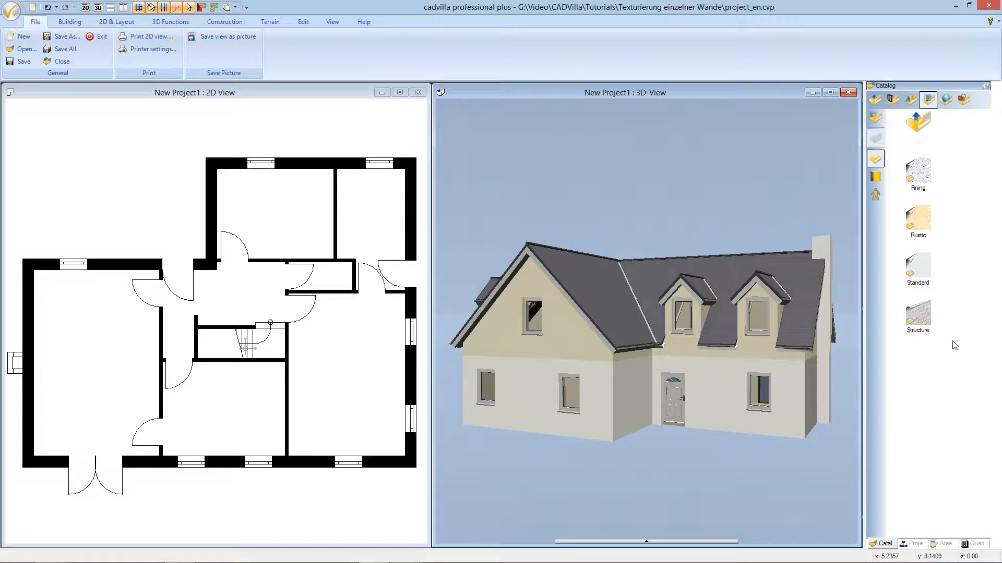
double_click(925, 270)
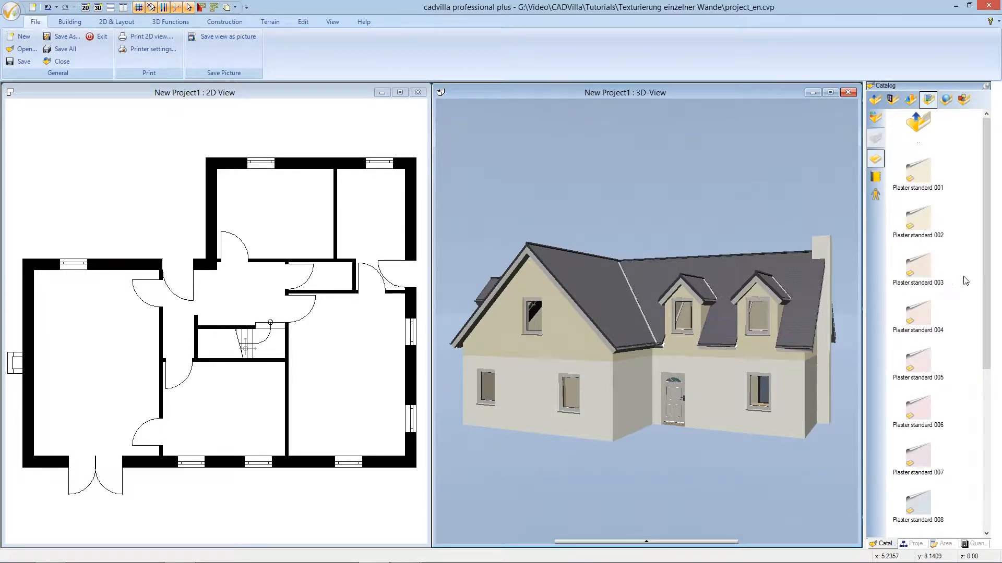
left_click_drag(985, 270, 977, 373)
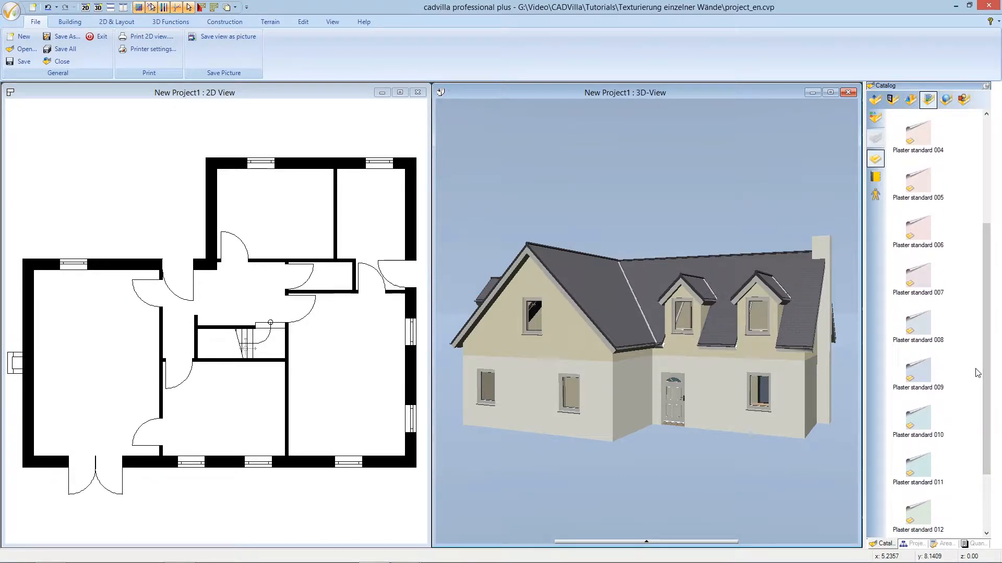
left_click(915, 380)
double_click(914, 379)
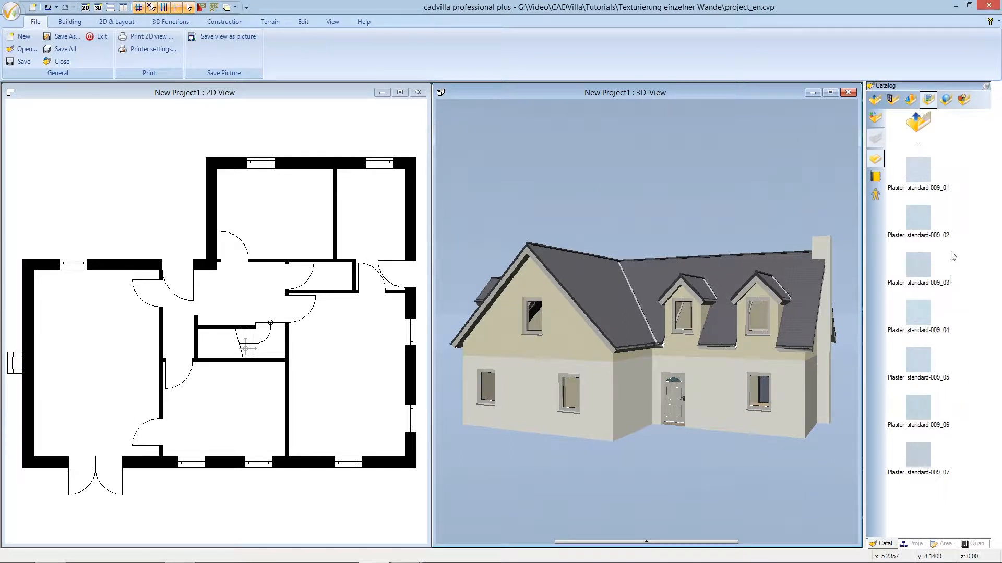
Apply the Plaster standard-009_01 texture to all ground-floor exterior walls in the 3D view using the standard method.
left_click(918, 177)
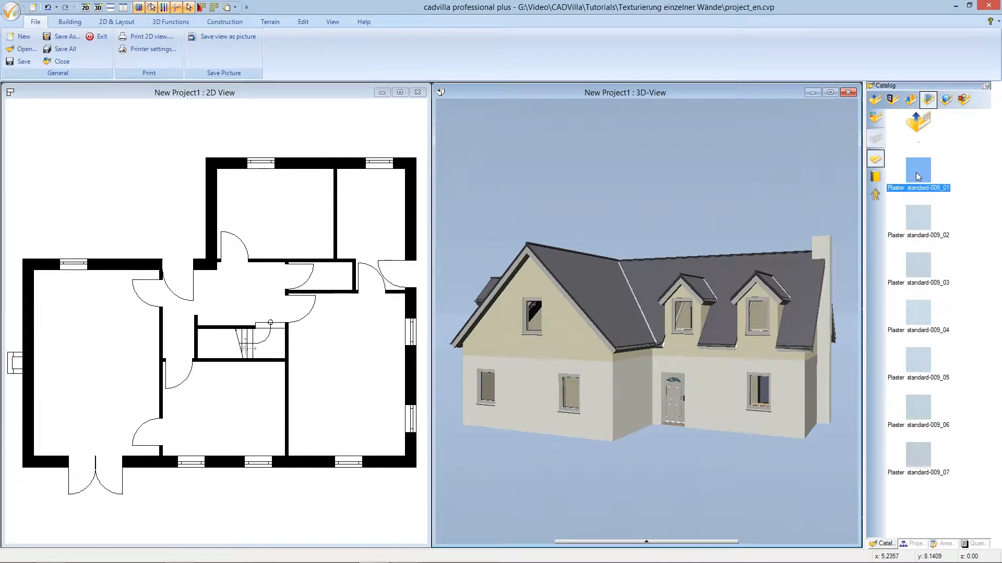
left_click_drag(917, 177, 721, 382)
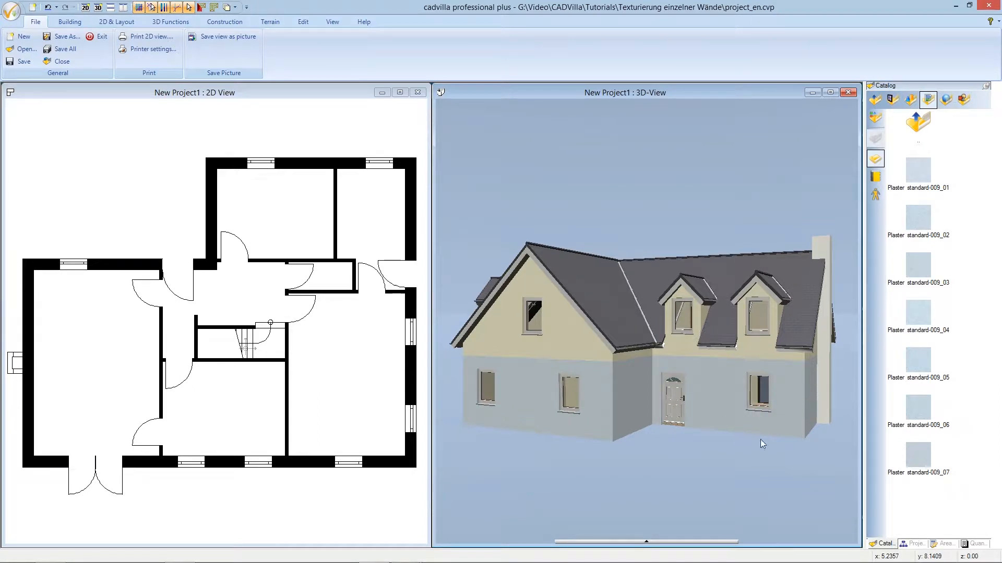
left_click_drag(837, 441, 588, 444)
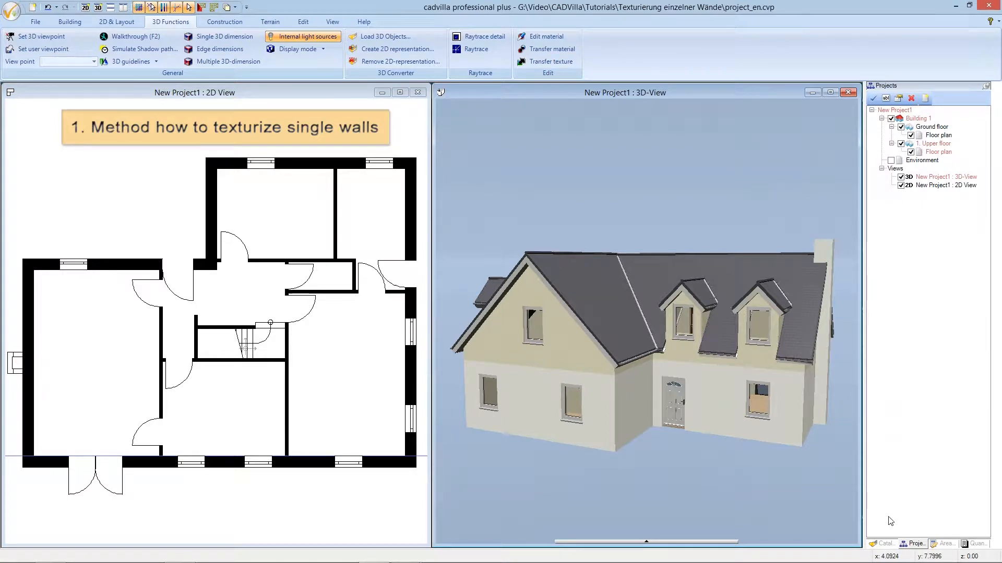
Open the texture catalog again at Materials, Plaster, Standard, Plaster standard 009.
left_click(886, 544)
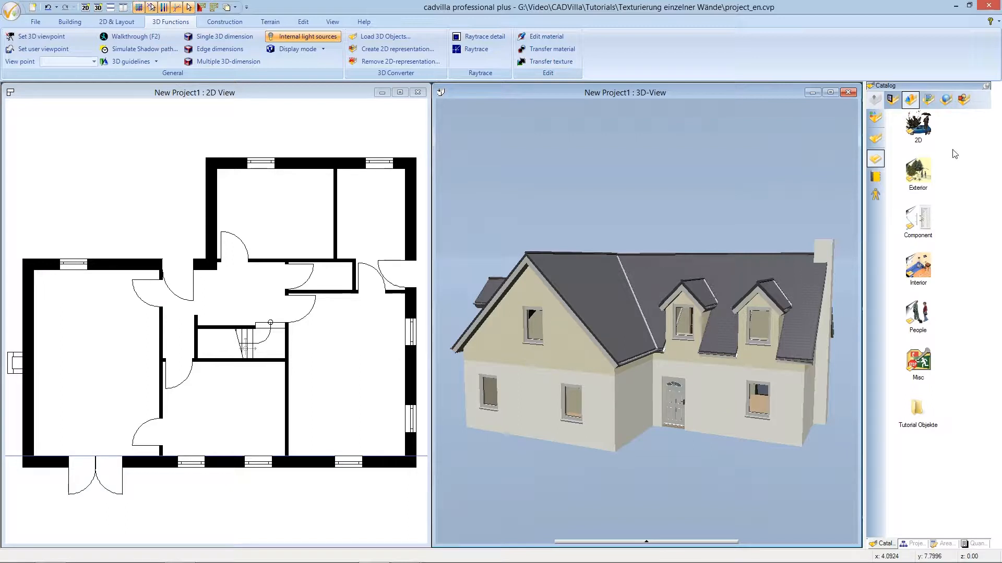
left_click(930, 100)
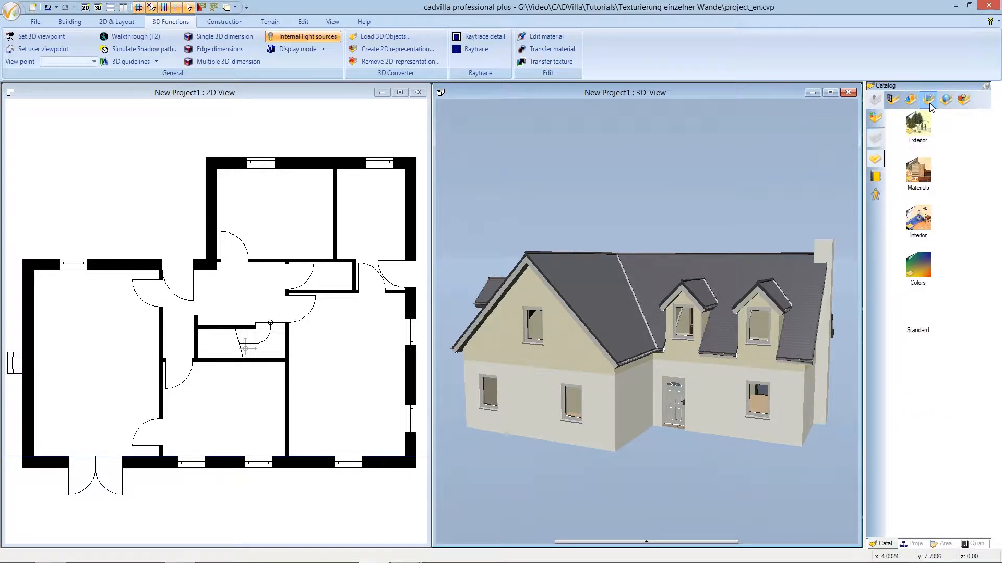
double_click(925, 171)
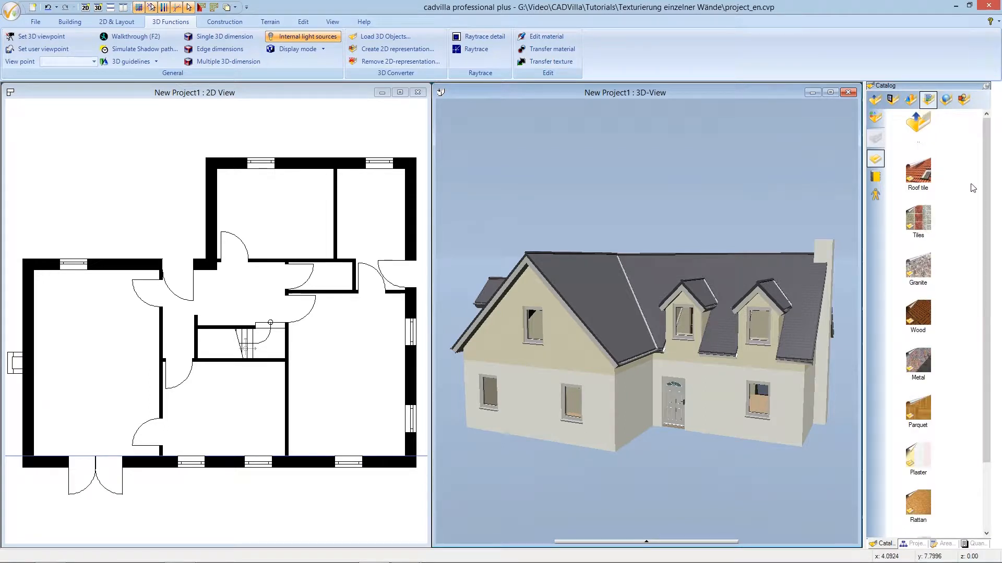
scroll(986, 221, "down", 1)
scroll(986, 220, "down", 5)
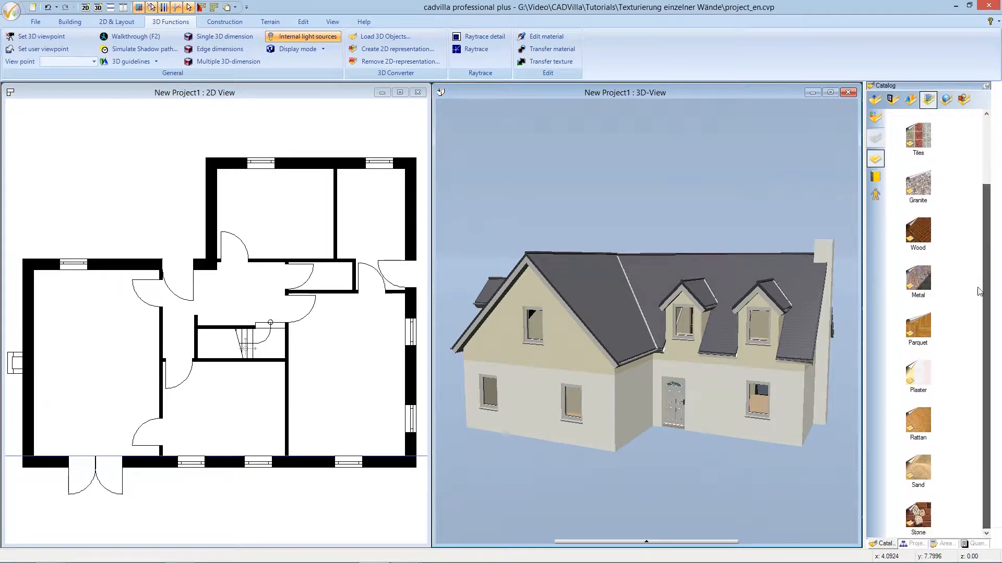
double_click(927, 374)
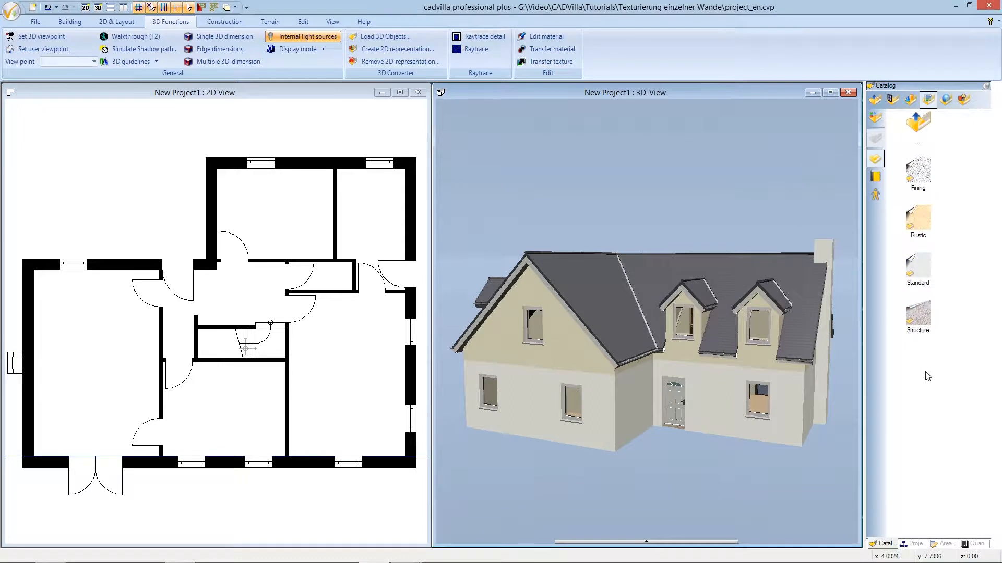
left_click(925, 276)
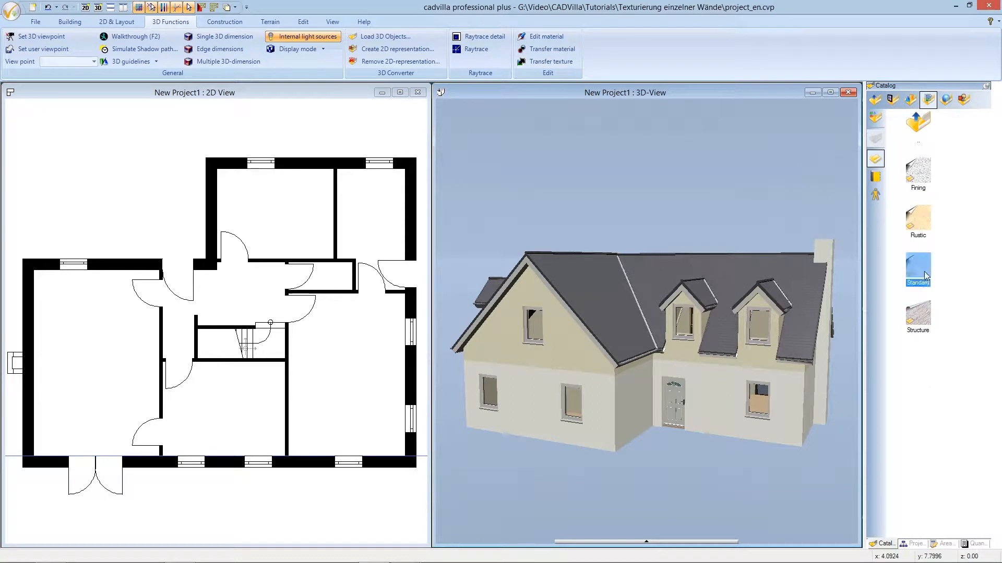
double_click(925, 275)
left_click_drag(986, 277, 977, 382)
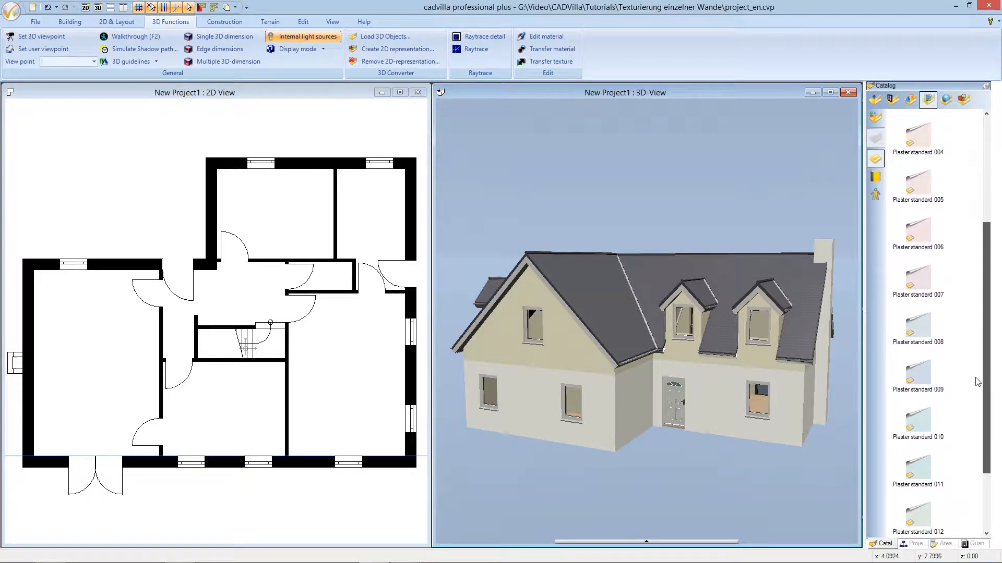
double_click(924, 380)
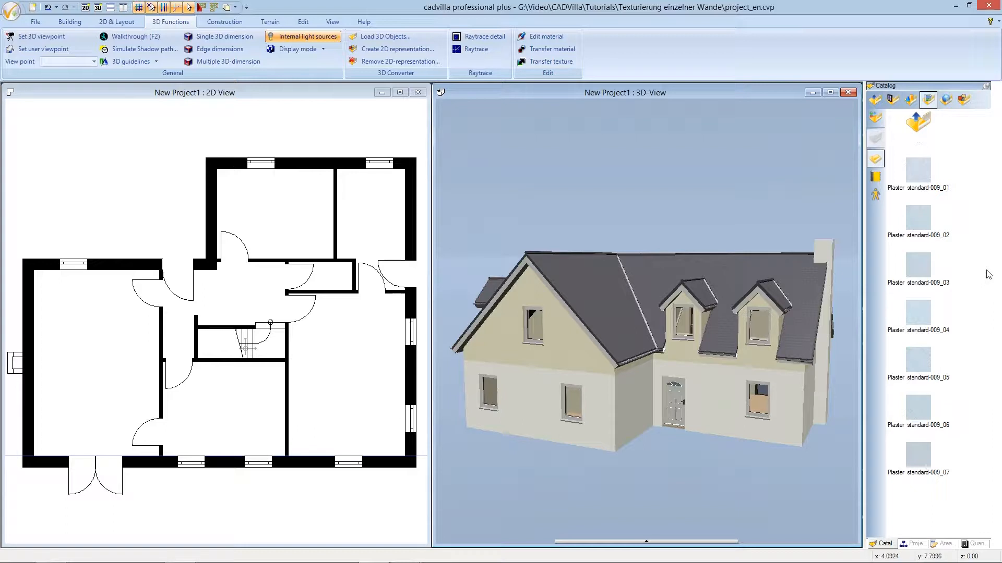
Apply Plaster standard-009_01 only to the single ground-floor wall containing the front door.
left_click(922, 170)
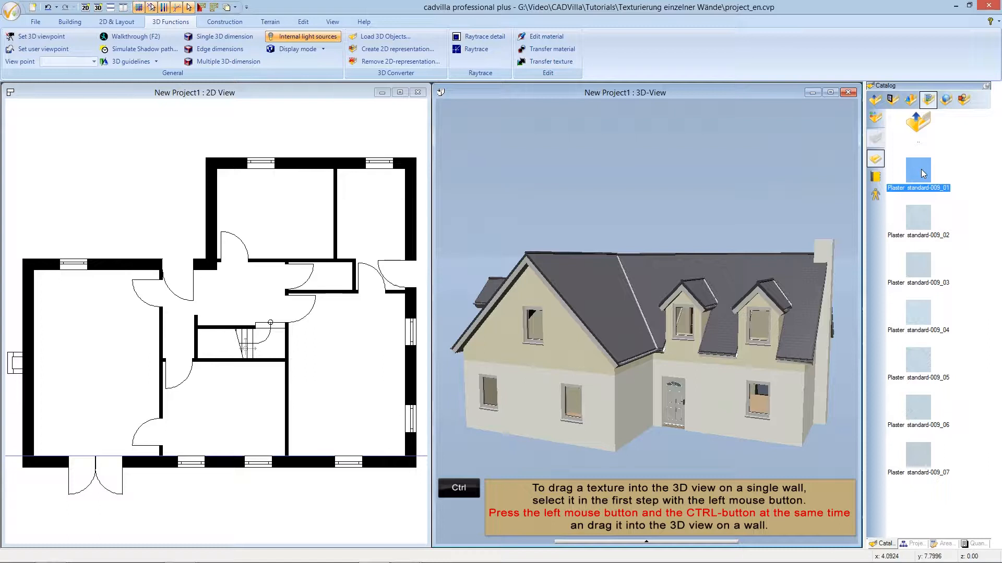
left_click_drag(923, 173, 717, 389, "ctrl")
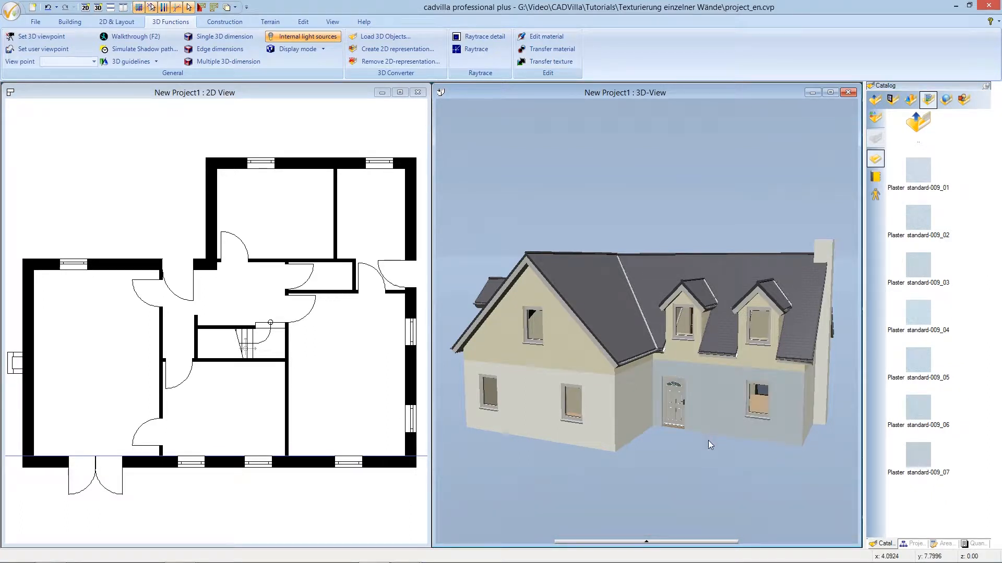
mouse_move(710, 446)
left_mouse_down()
mouse_move(678, 440)
mouse_move(710, 446)
left_mouse_up()
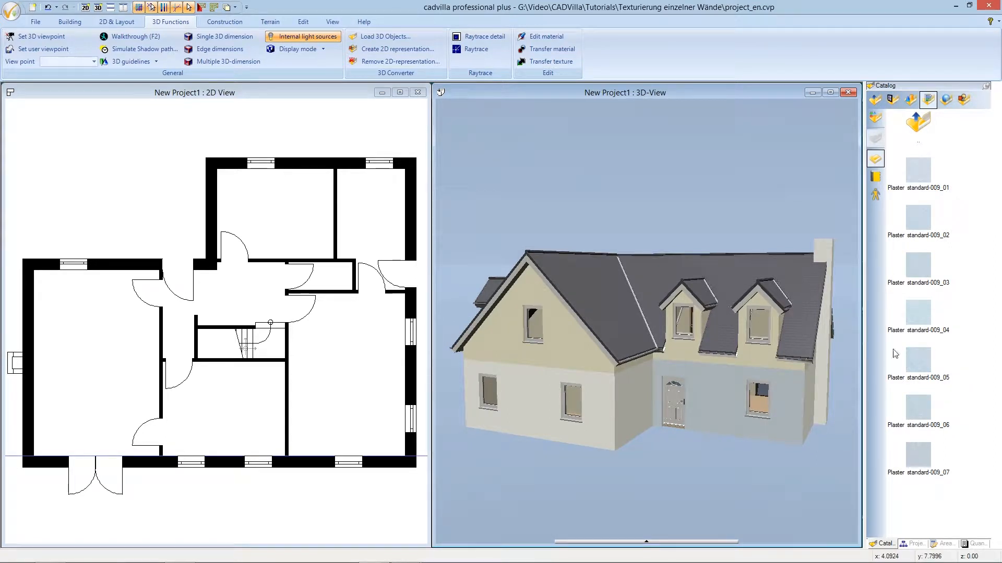
Apply Plaster standard-009_01 individually to the short ground-floor side wall beside the entrance and to the wall below the front gable.
left_click(923, 178)
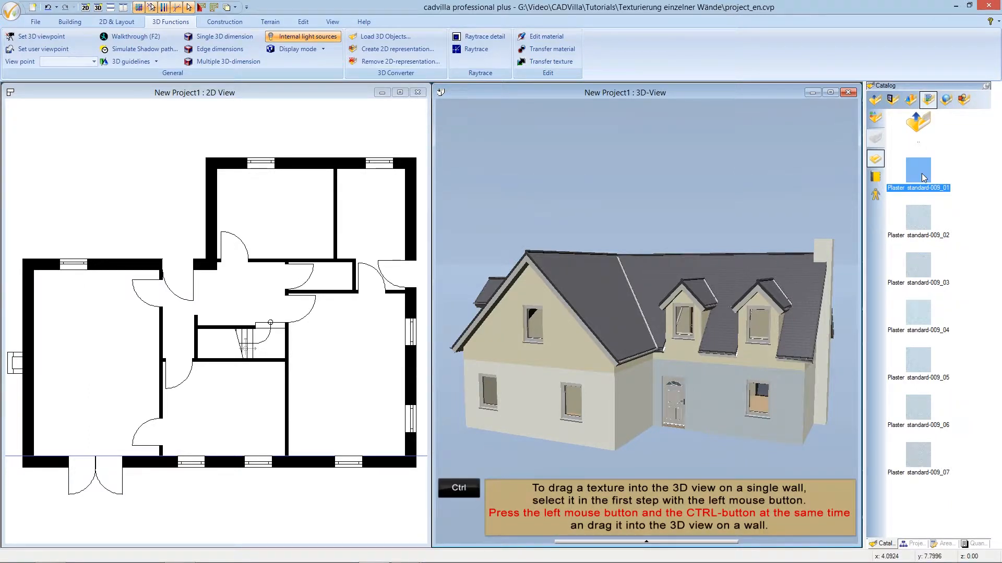
left_click_drag(923, 177, 634, 383, "ctrl")
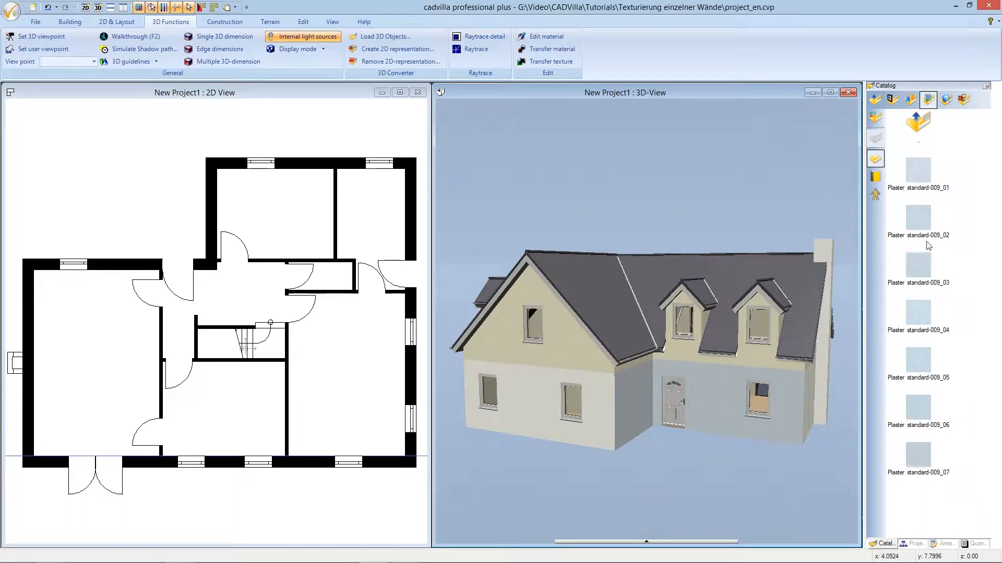
left_click(921, 172)
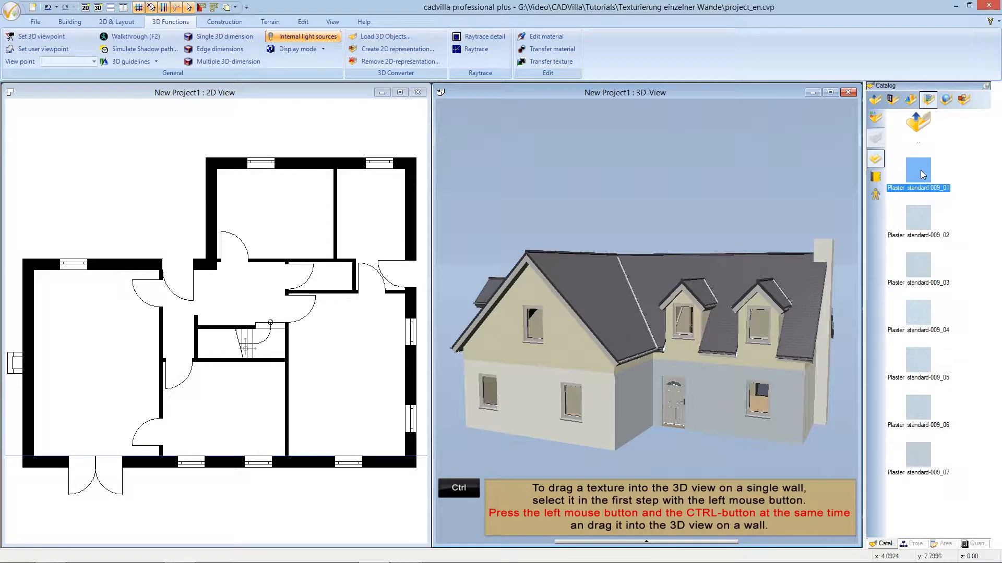
left_click_drag(922, 174, 609, 391, "ctrl")
mouse_move(716, 377)
left_mouse_down()
mouse_move(681, 371)
mouse_move(736, 371)
mouse_move(714, 376)
left_mouse_up()
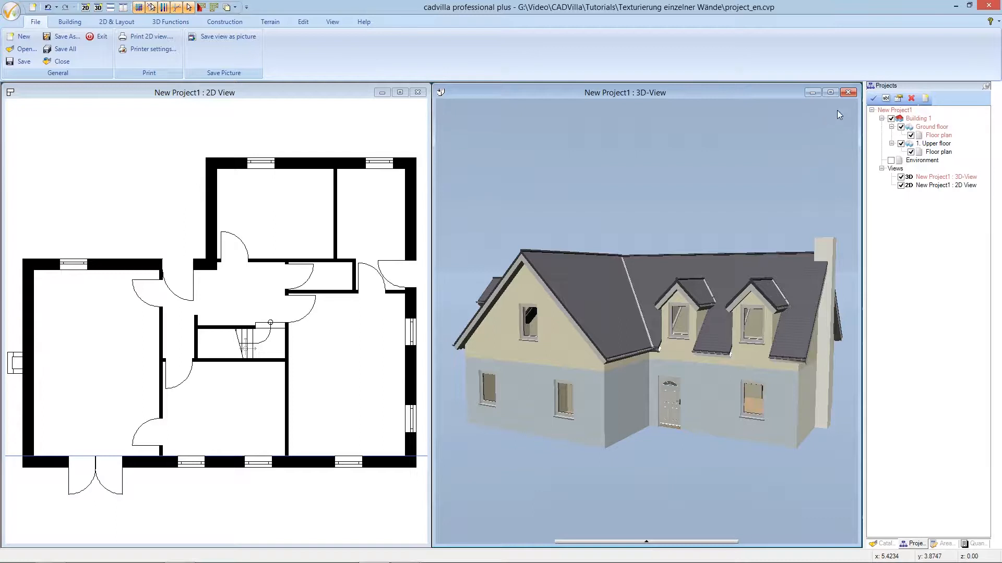
Create a new layer named "Color Ground Floor" under the Ground floor.
right_click(940, 128)
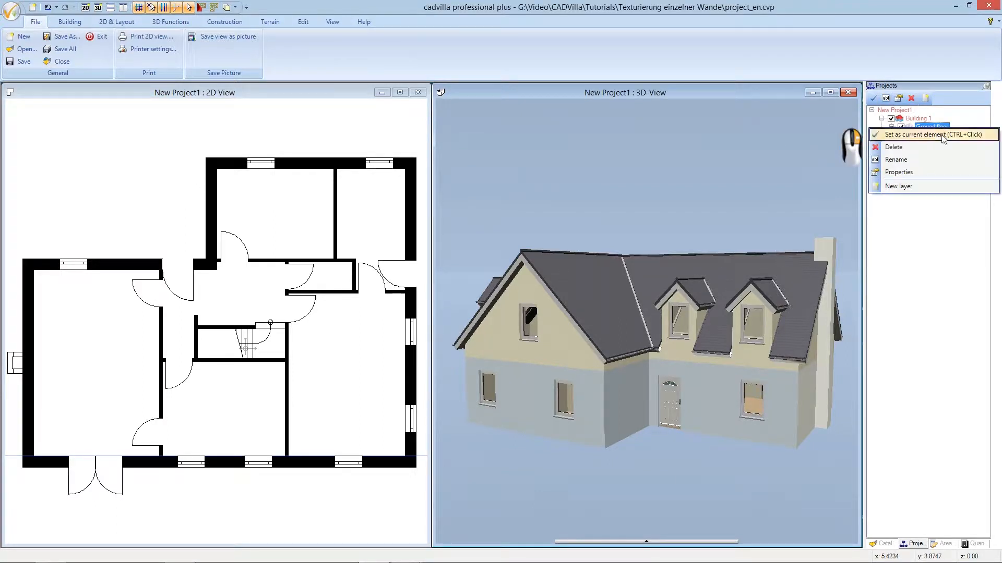
left_click(977, 187)
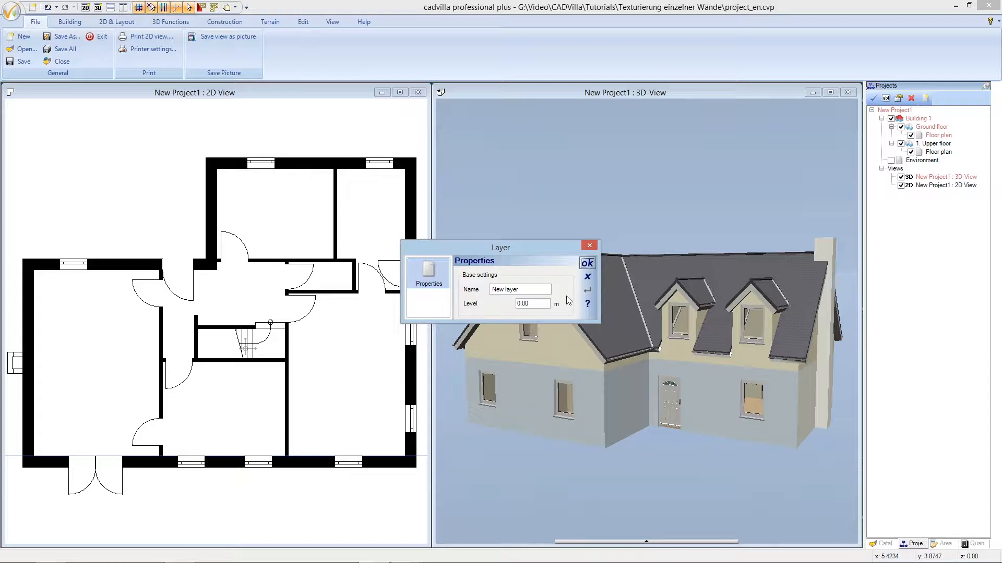
left_click_drag(547, 288, 488, 289)
type("C")
type("olor Ground Floor")
left_click(586, 264)
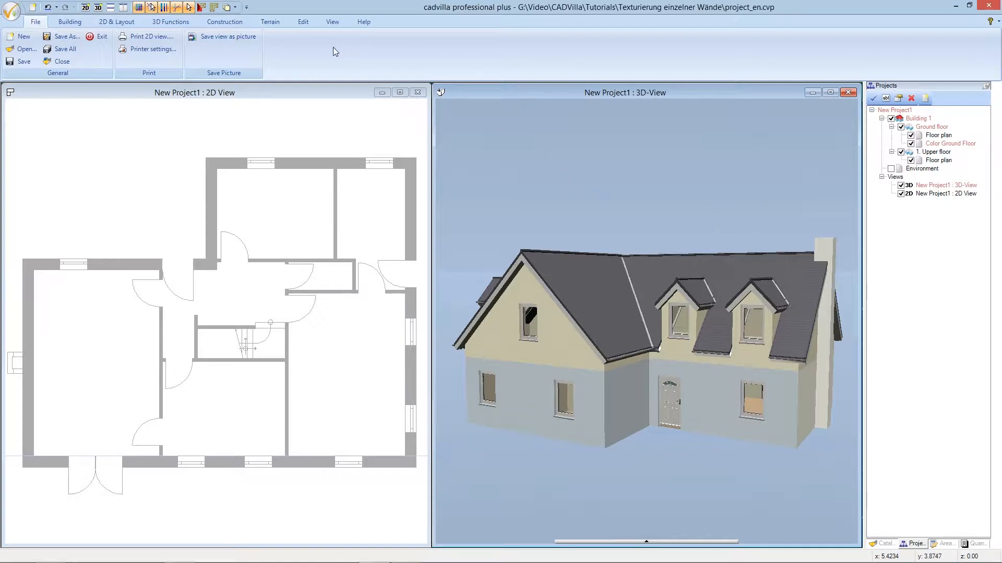
Create an in-plane surface element on the ground-floor wall with the front door, 0.001 m thick with a 0.15 m top border.
left_click(242, 22)
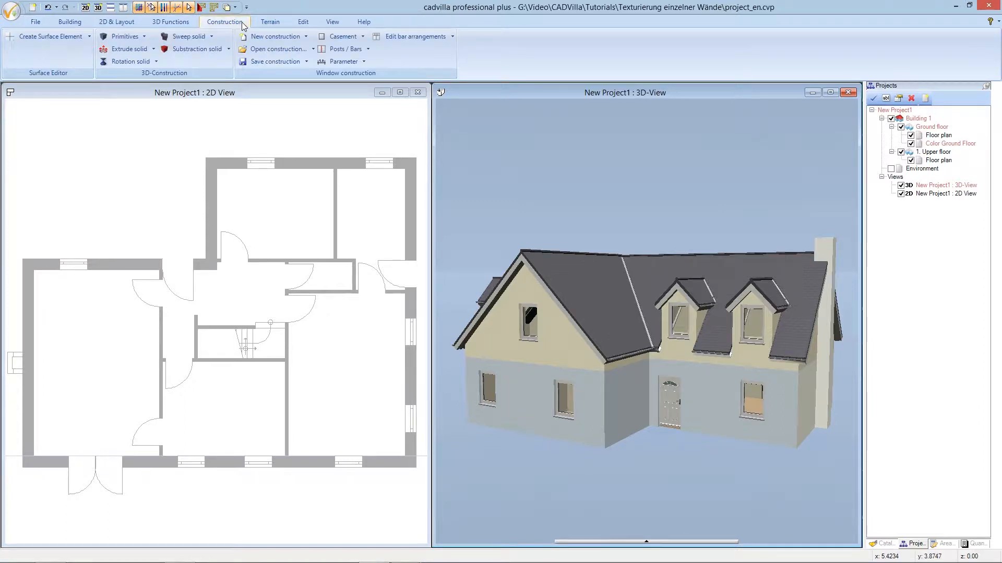
left_click(90, 38)
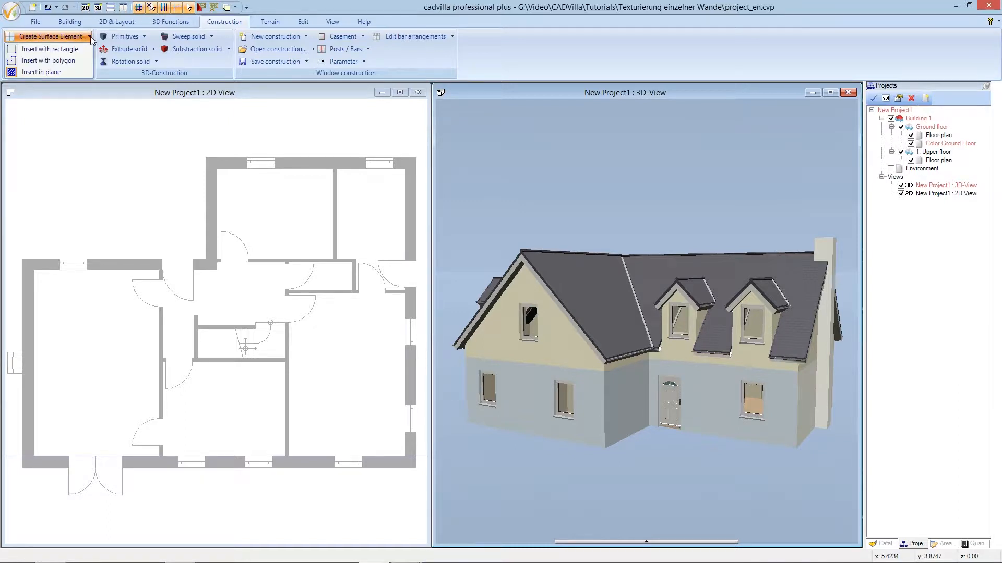
left_click(85, 72)
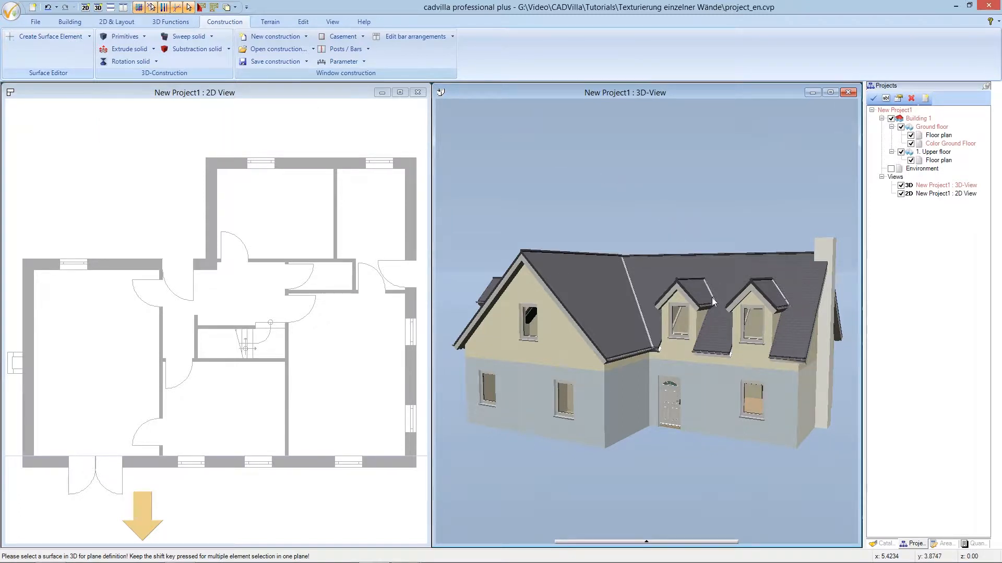
left_click(715, 387)
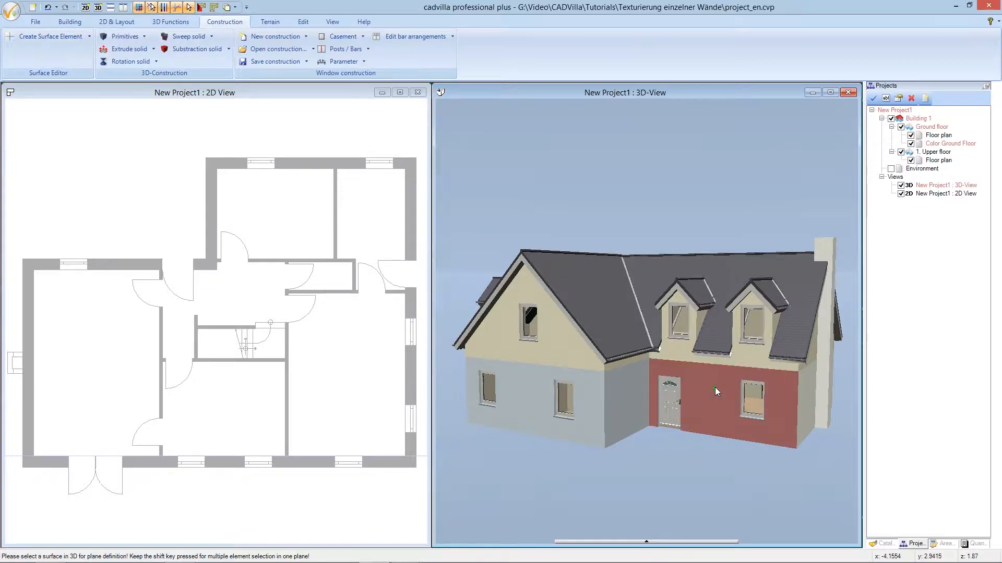
left_click(715, 387)
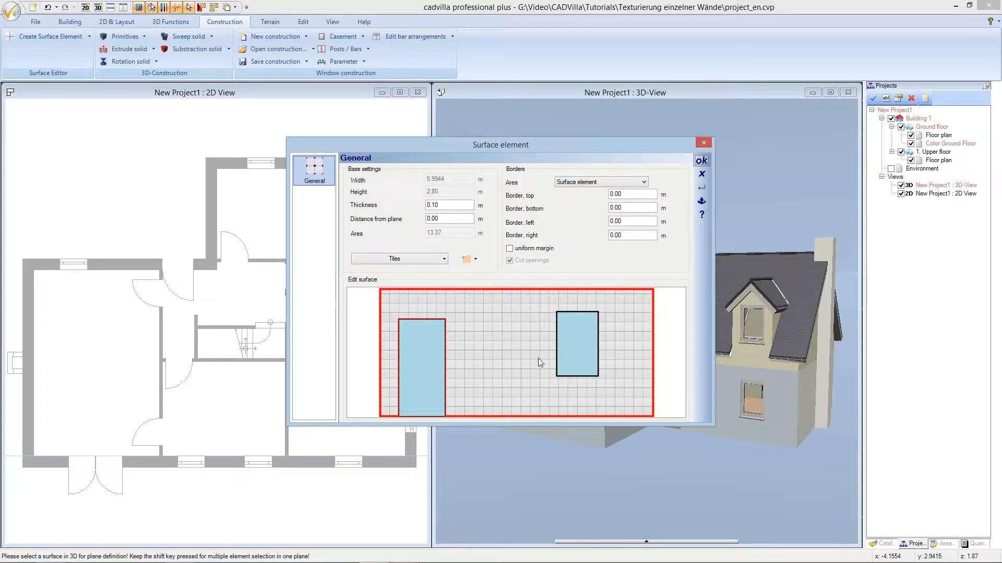
left_click_drag(454, 205, 427, 203)
type("0,001")
left_click(626, 195)
left_click_drag(619, 195, 607, 194)
type("0,15")
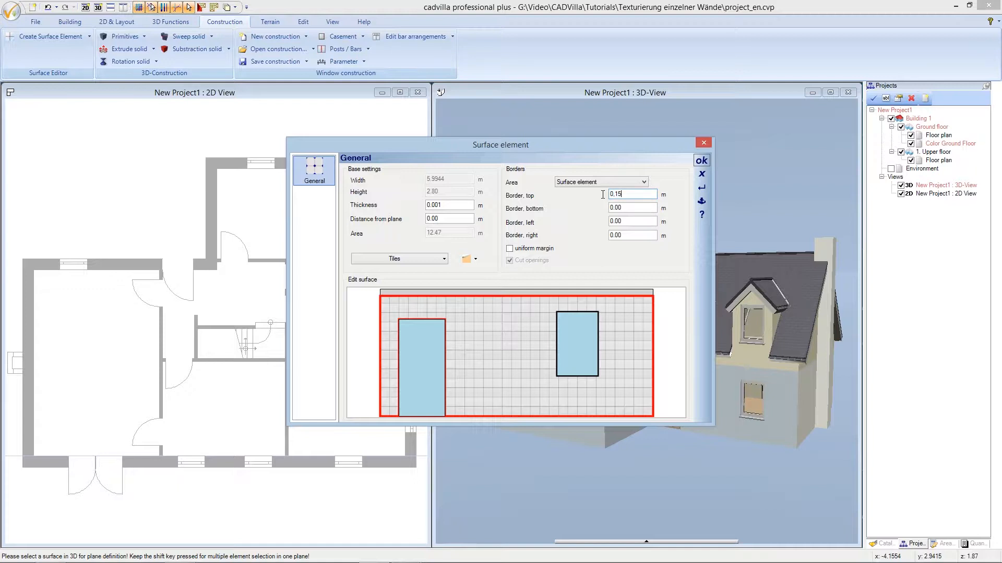
Give Opening 1, the window in the surface element, a uniform margin of 0.15 m on all sides.
left_click(576, 184)
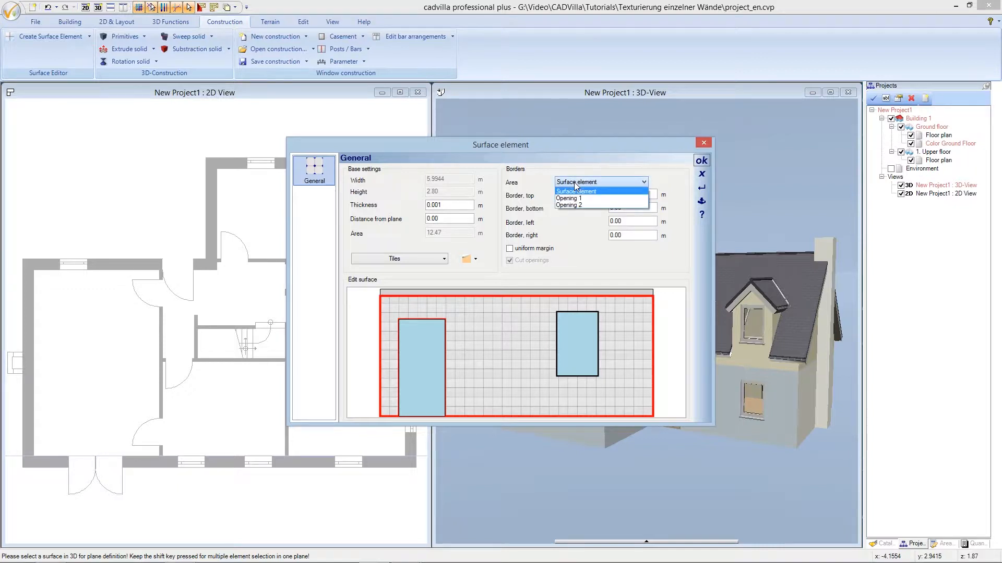
left_click(580, 197)
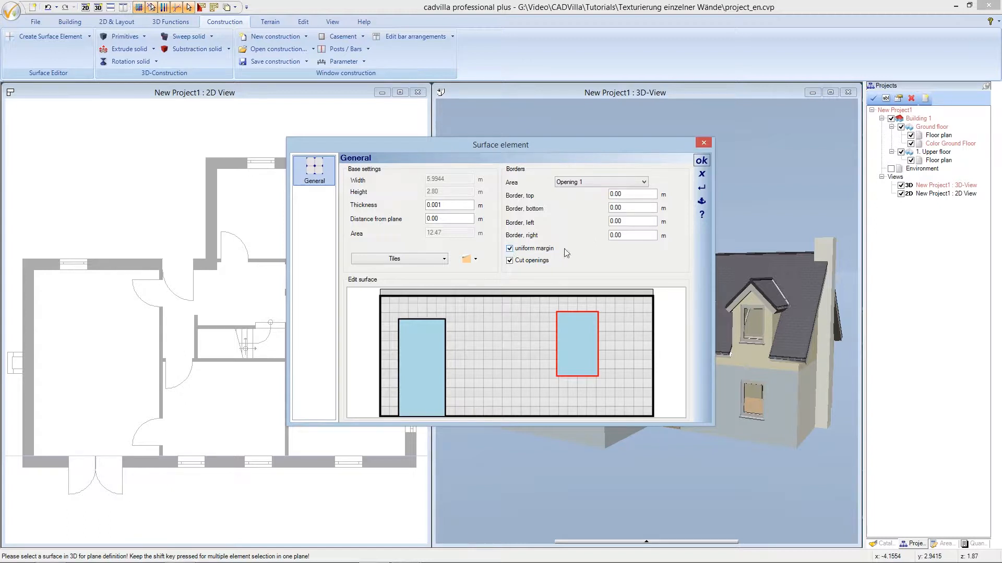
double_click(617, 194)
type("0,15")
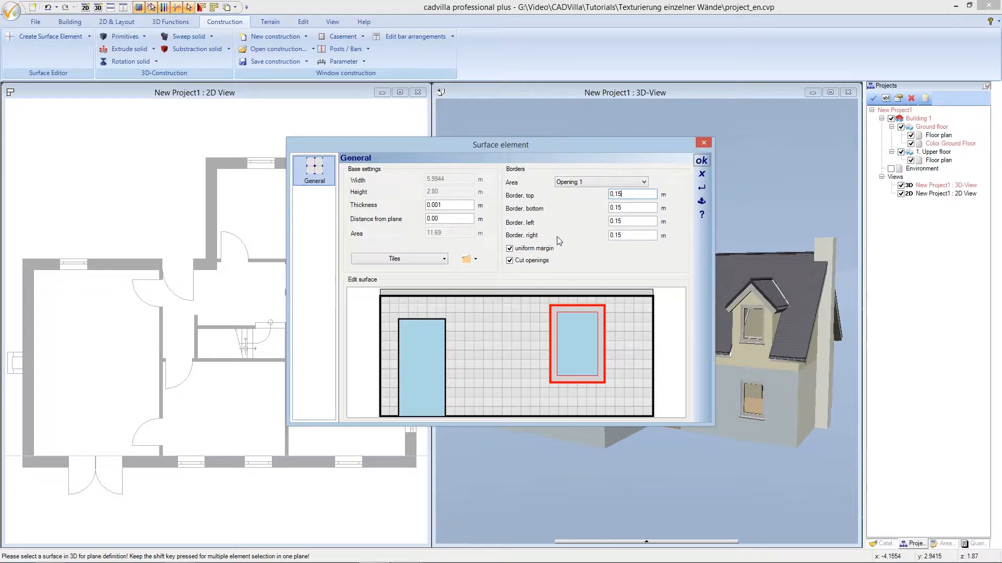
Set the top, bottom, left and right borders of Opening 2, the front door, to 0.15 m and accept the surface element.
left_click(599, 183)
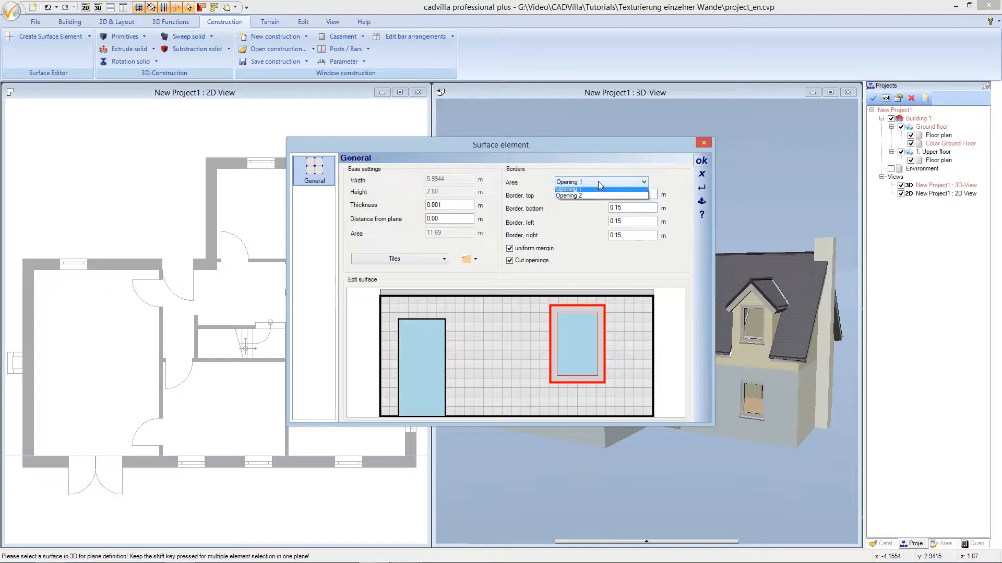
left_click(587, 196)
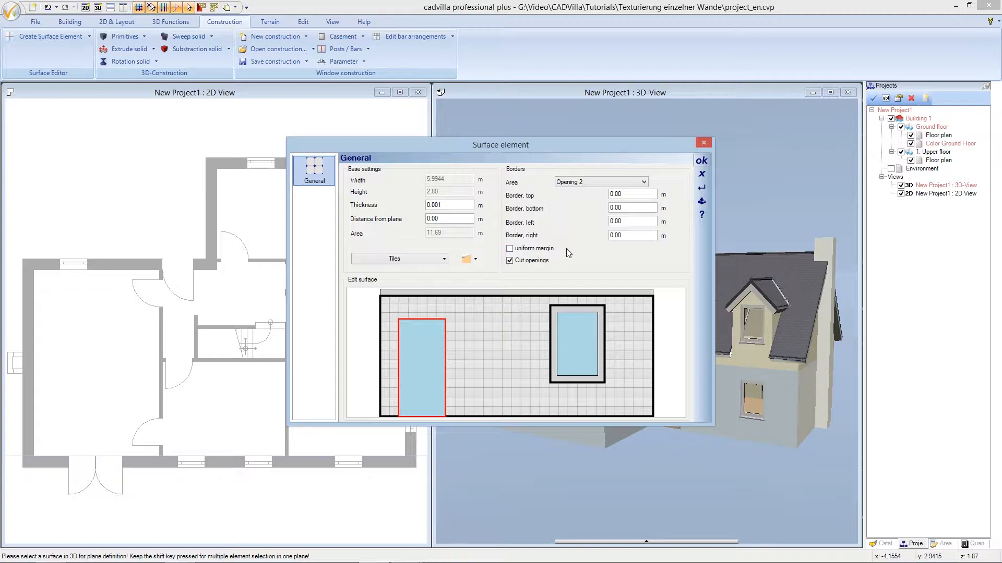
left_click_drag(626, 194, 600, 195)
type("0,15")
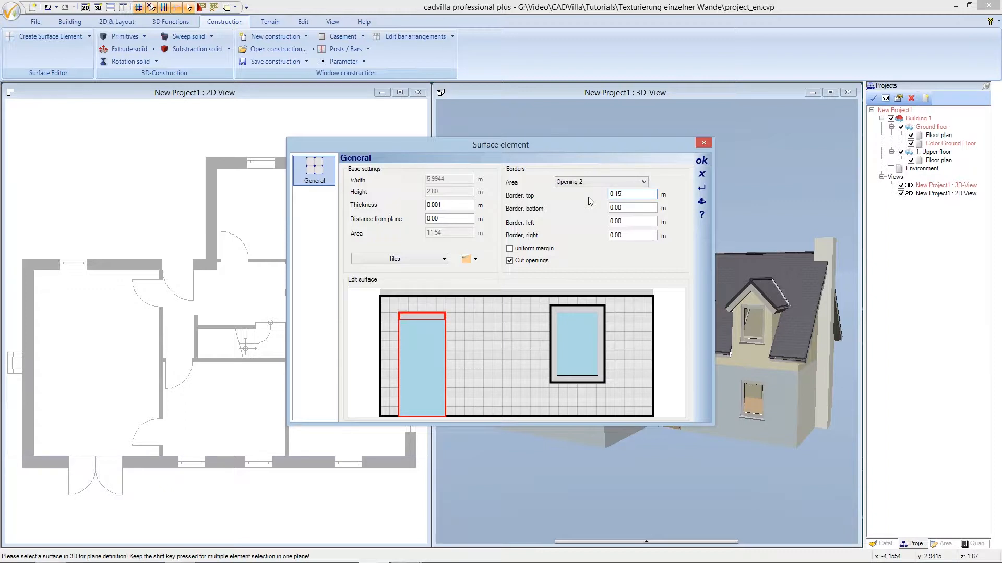
key("Tab")
type("0,15")
key("Tab")
type("15")
key("Tab")
type("0.15")
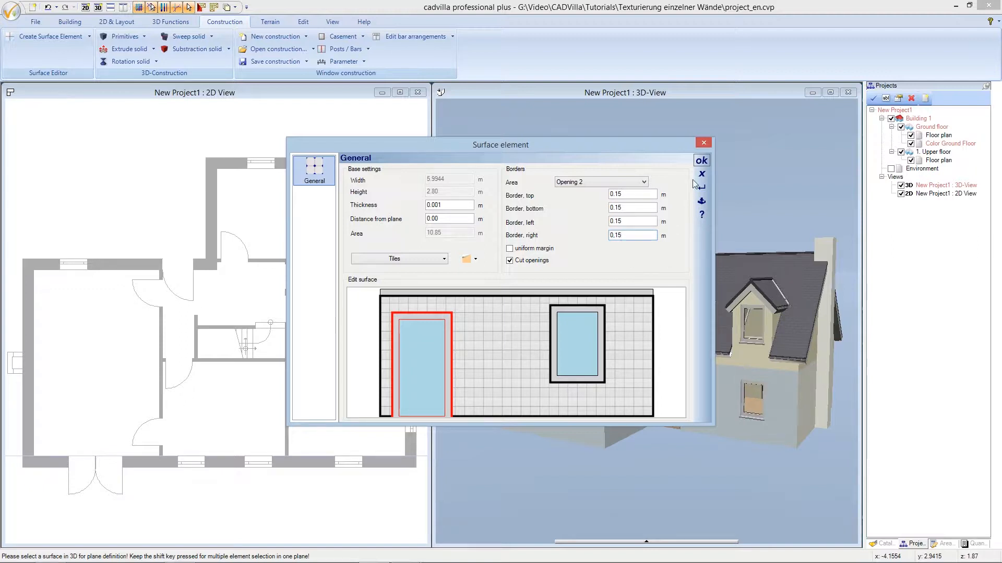
left_click(701, 161)
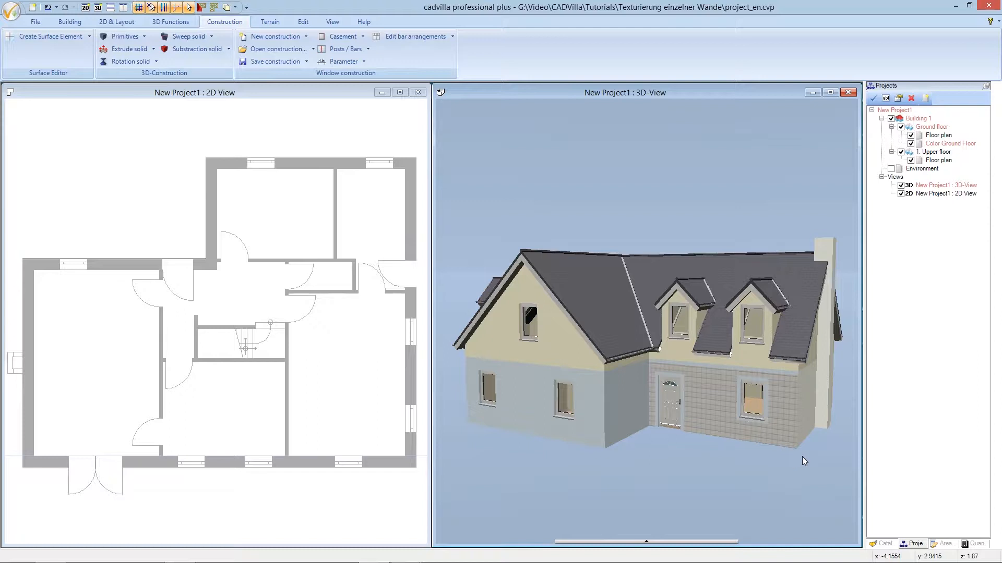
Open the texture catalog at Materials, Plaster, Standard, Plaster standard 005.
left_click(881, 544)
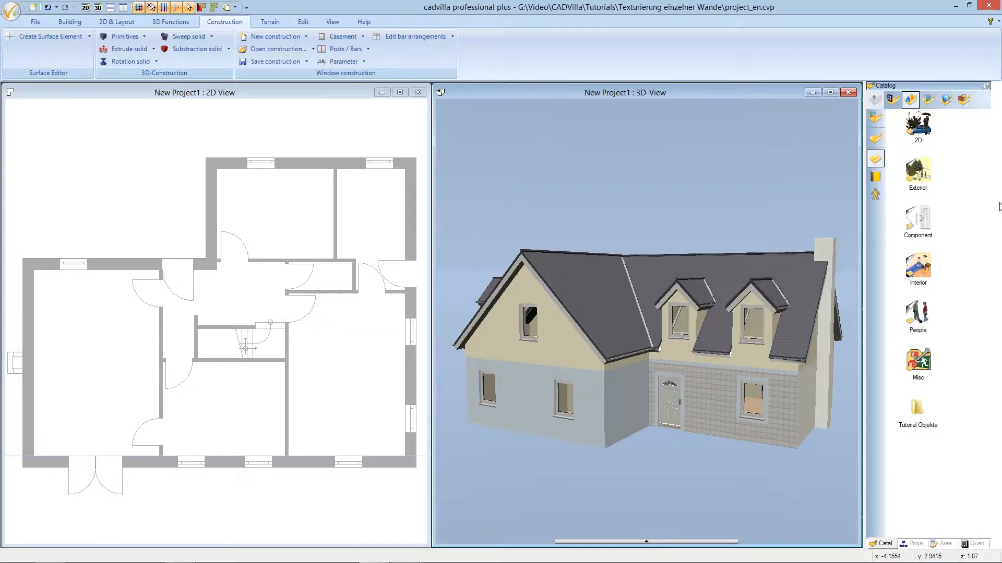
left_click(929, 101)
double_click(922, 170)
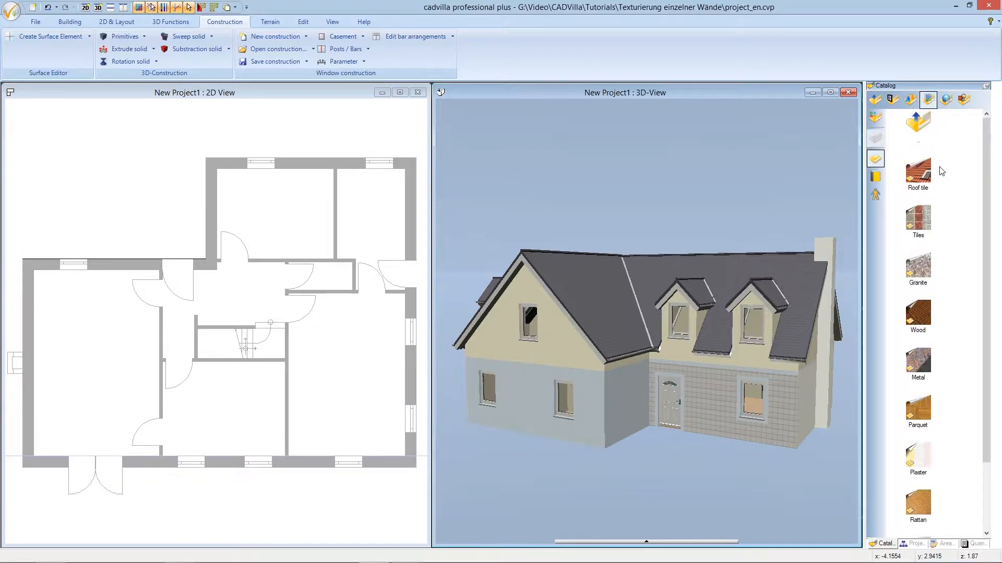
left_click_drag(983, 201, 976, 248)
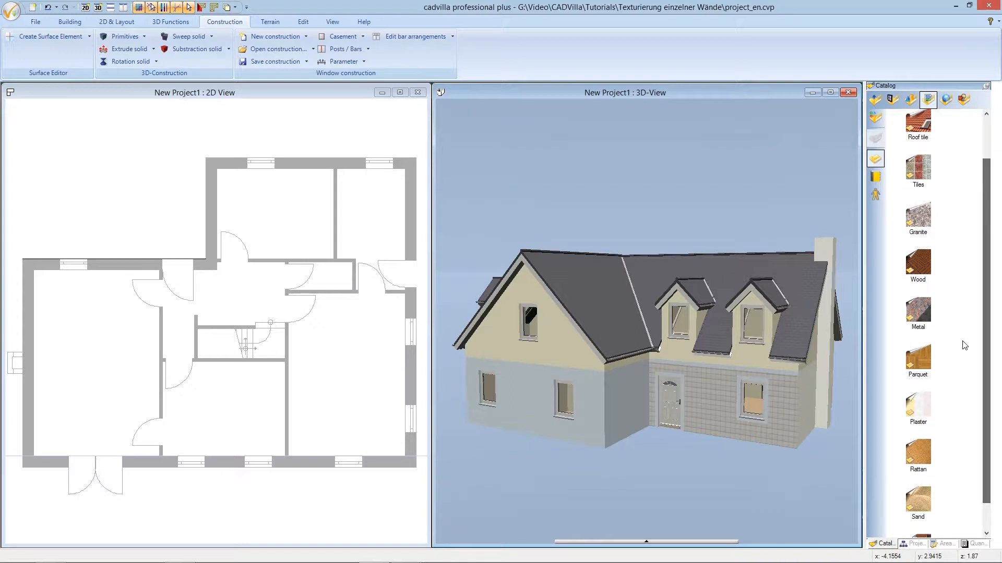
left_click(921, 404)
double_click(923, 406)
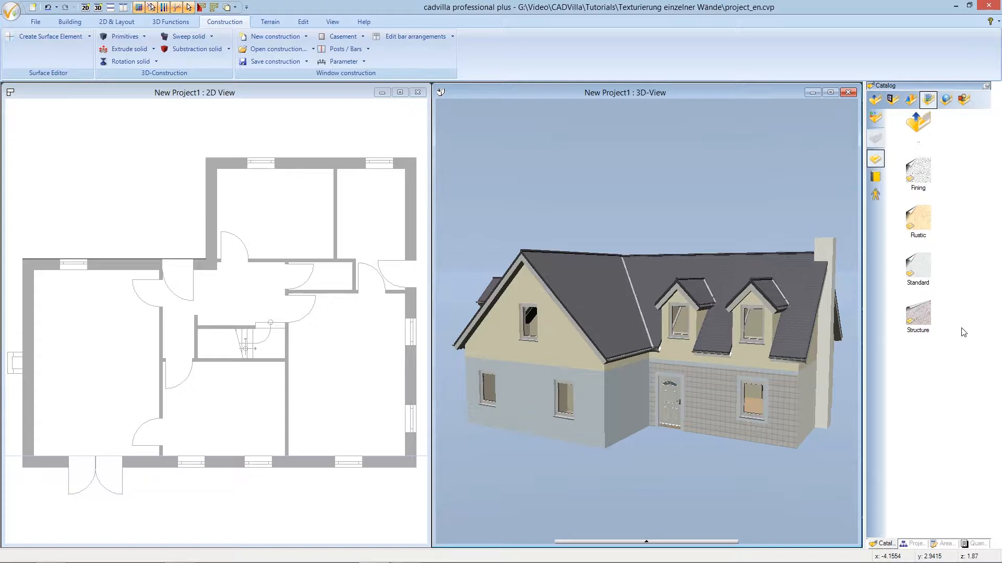
double_click(924, 275)
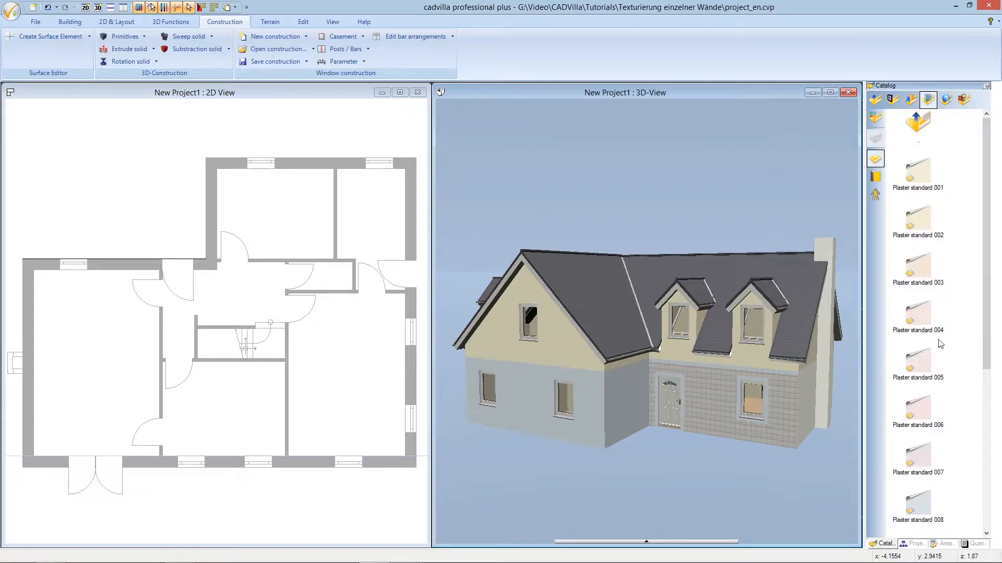
double_click(927, 360)
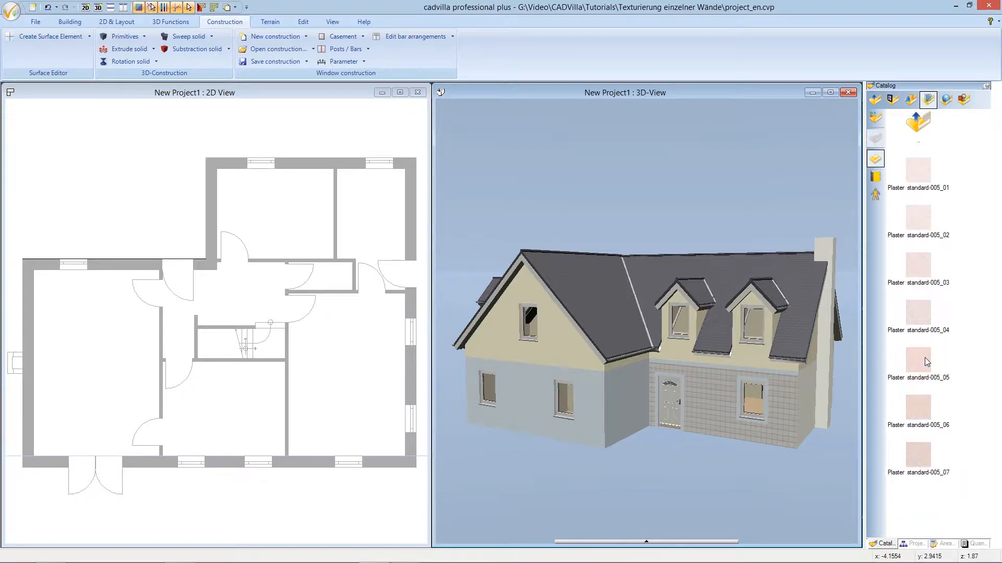
Apply Plaster standard-005_01 only to the new surface element on the front-door wall.
left_click(924, 178)
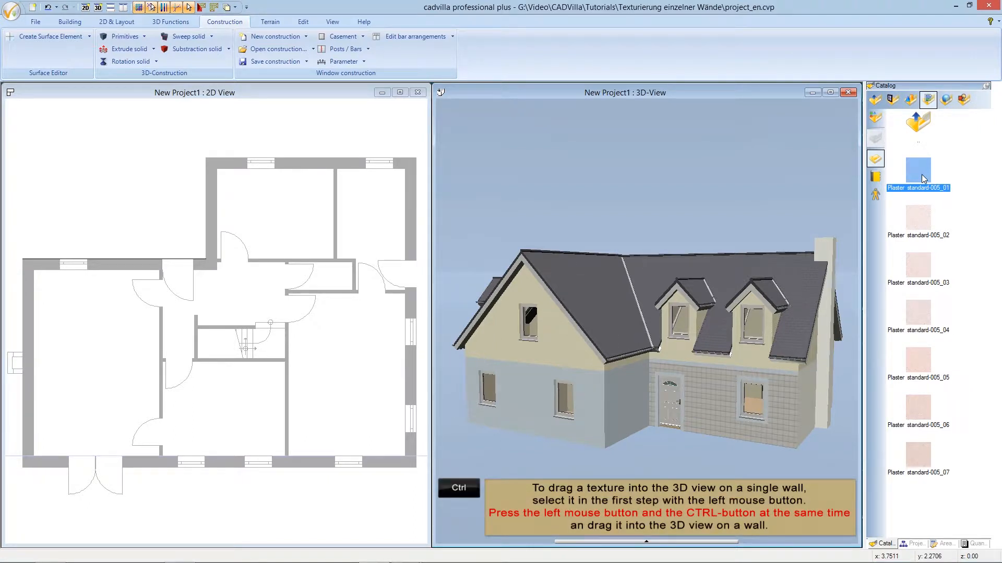
left_click_drag(921, 176, 750, 360, "ctrl")
left_click_drag(716, 390, 715, 391, "ctrl")
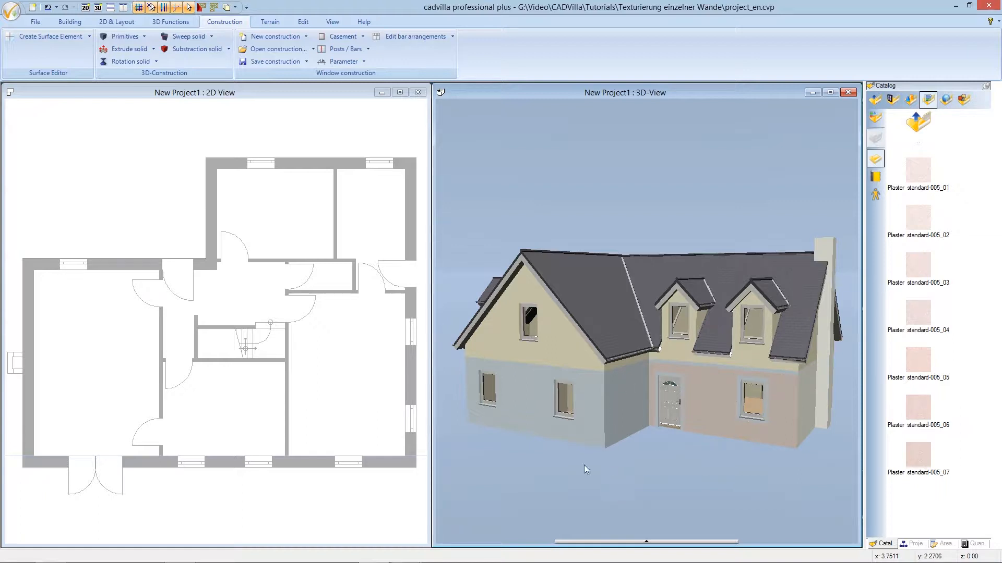
Add an in-plane surface element, 0.001 m thick with a 0.15 m top border, to the short entrance side wall and texture it with Plaster standard-005_01.
left_click(89, 37)
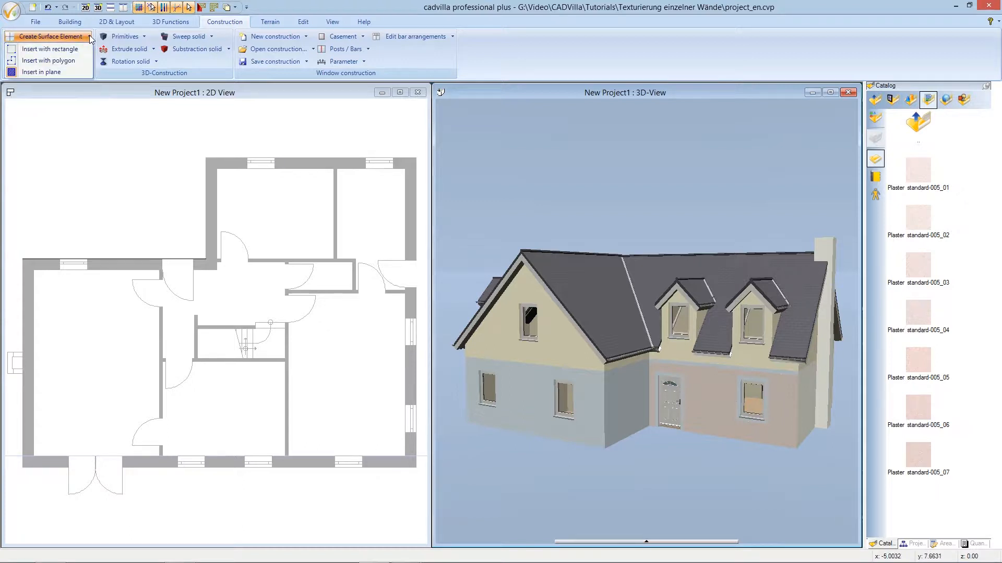
left_click(61, 72)
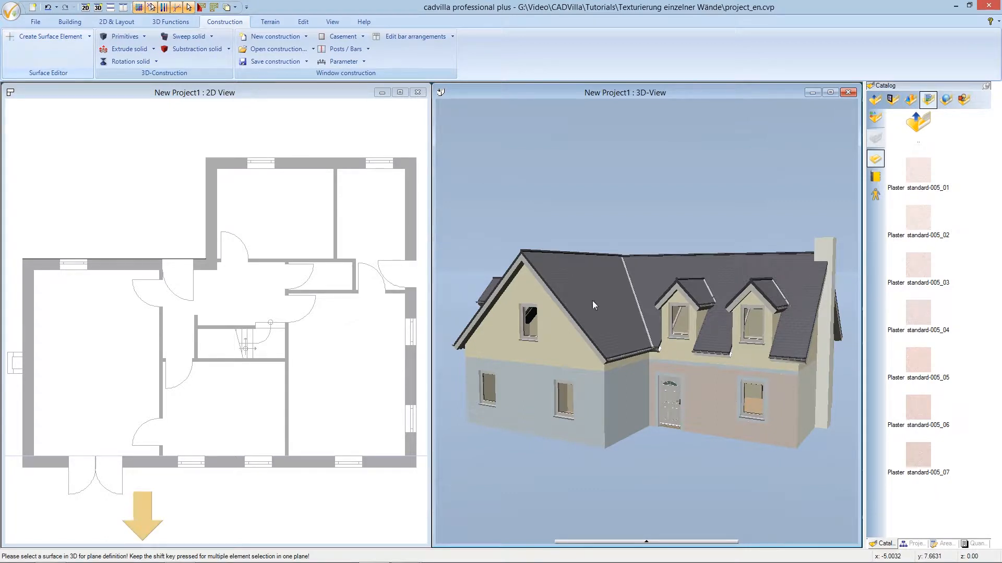
left_click(622, 396)
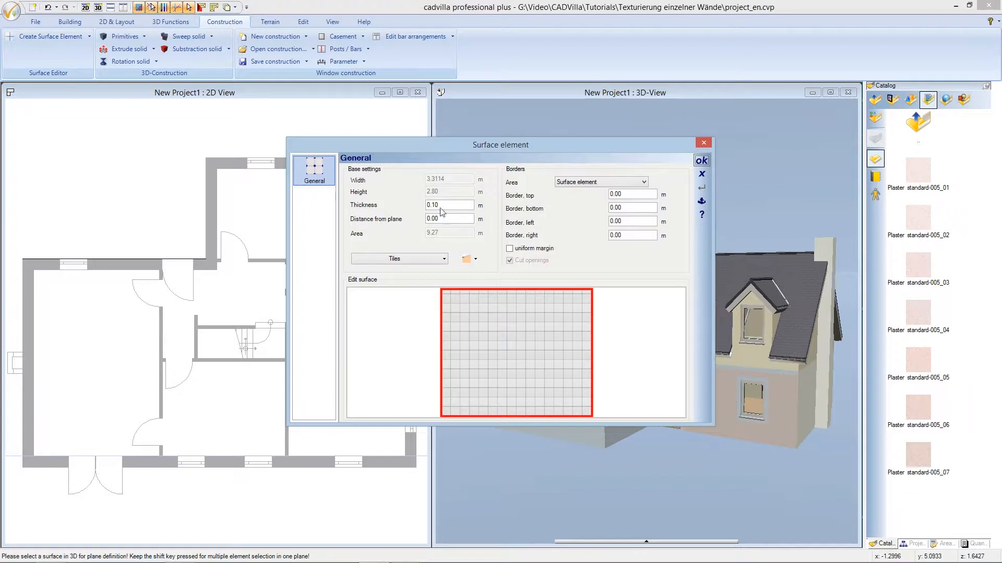
left_click_drag(440, 204, 417, 202)
type("0,001")
left_click(614, 194)
type("0,15")
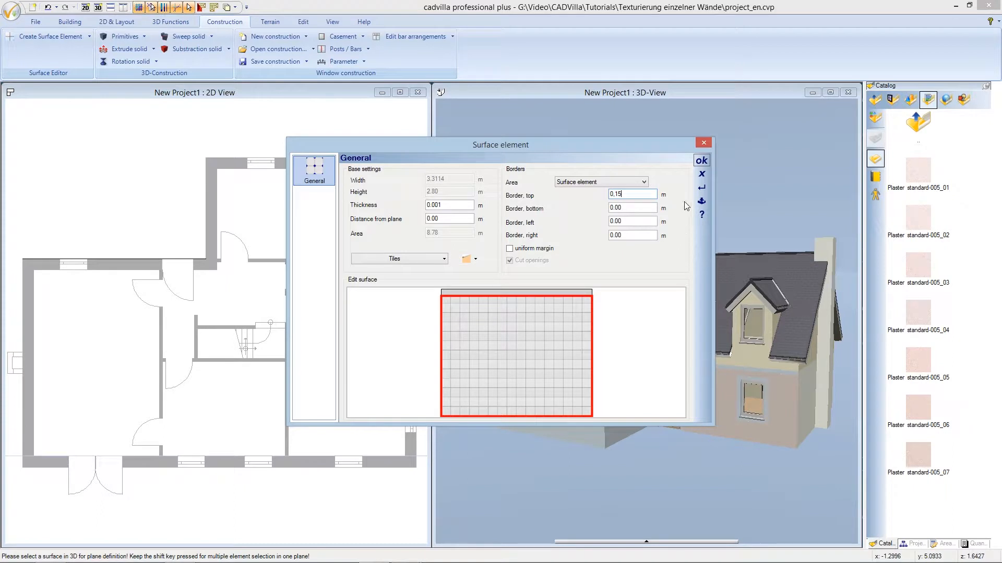
left_click(702, 160)
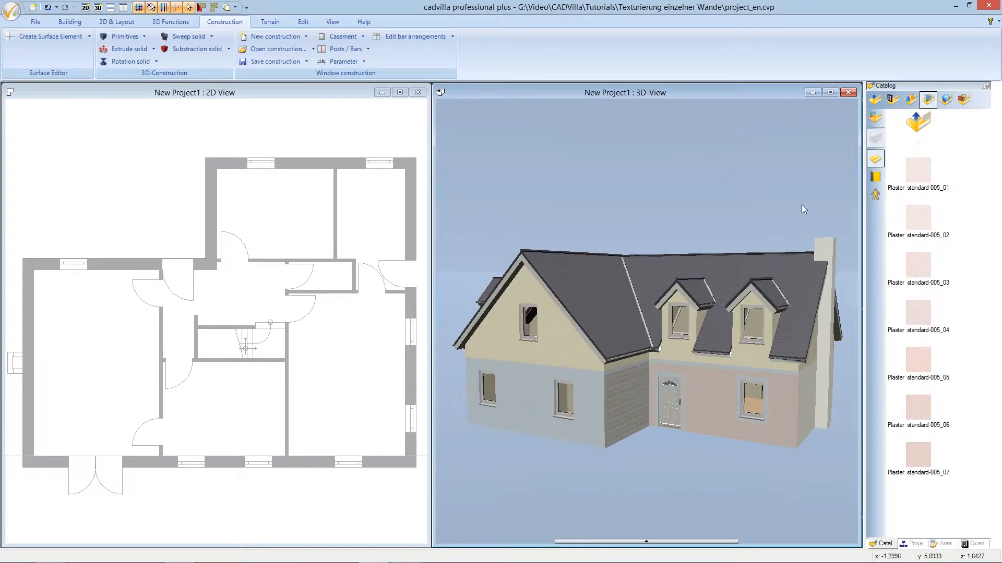
left_click(914, 170)
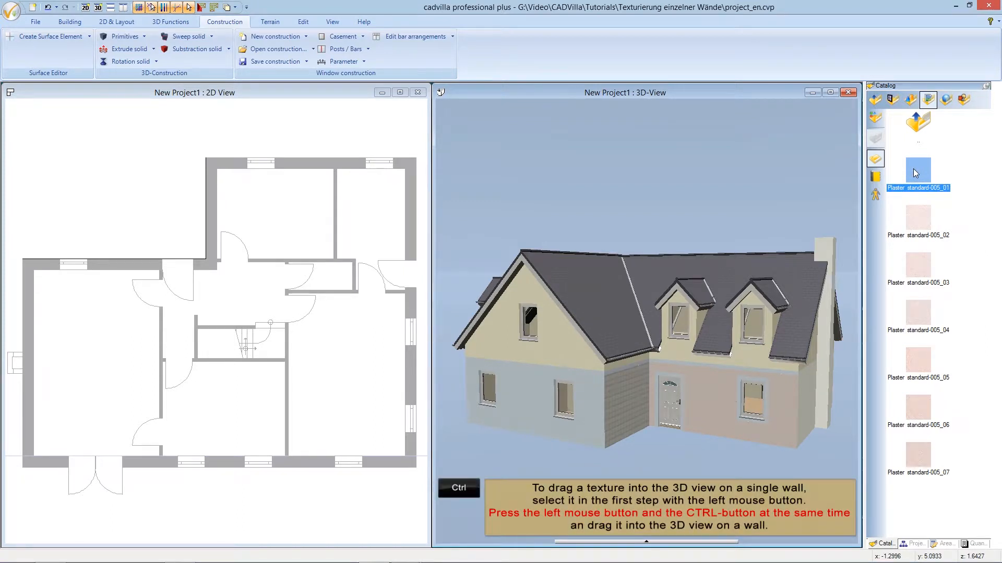
left_click_drag(913, 168, 633, 386, "ctrl")
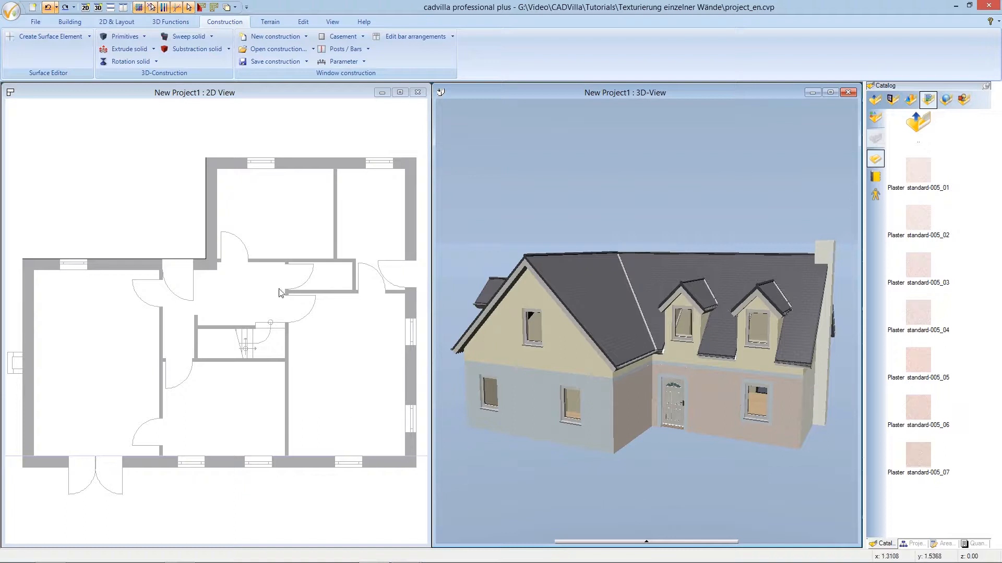
Insert a rectangular surface element across the ground-floor part of the gable wall, from its upper left corner to its lower right corner.
left_click(90, 37)
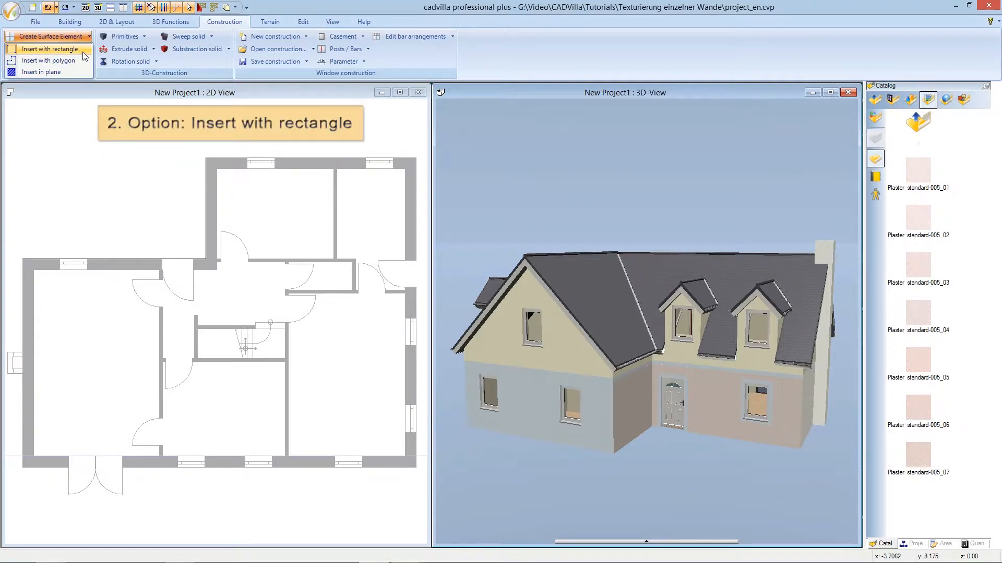
left_click(52, 49)
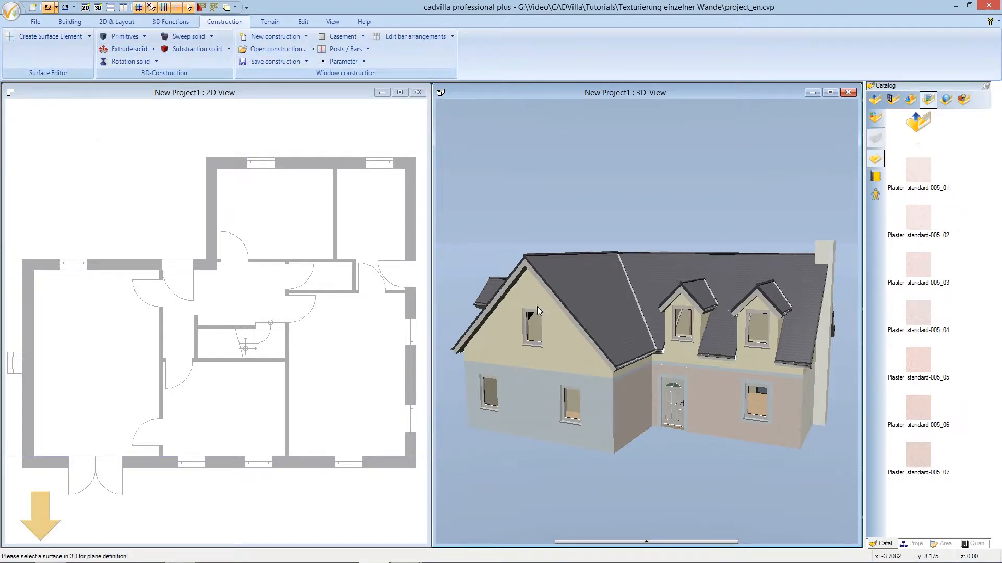
left_click(524, 391)
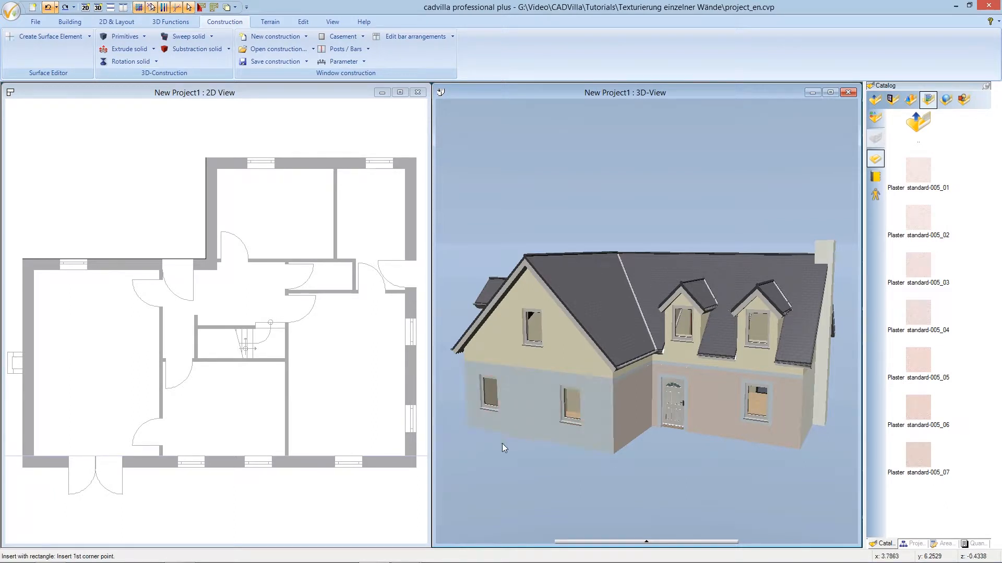
left_click_drag(507, 438, 496, 440)
scroll(495, 441, "up", 6, "ctrl+shift")
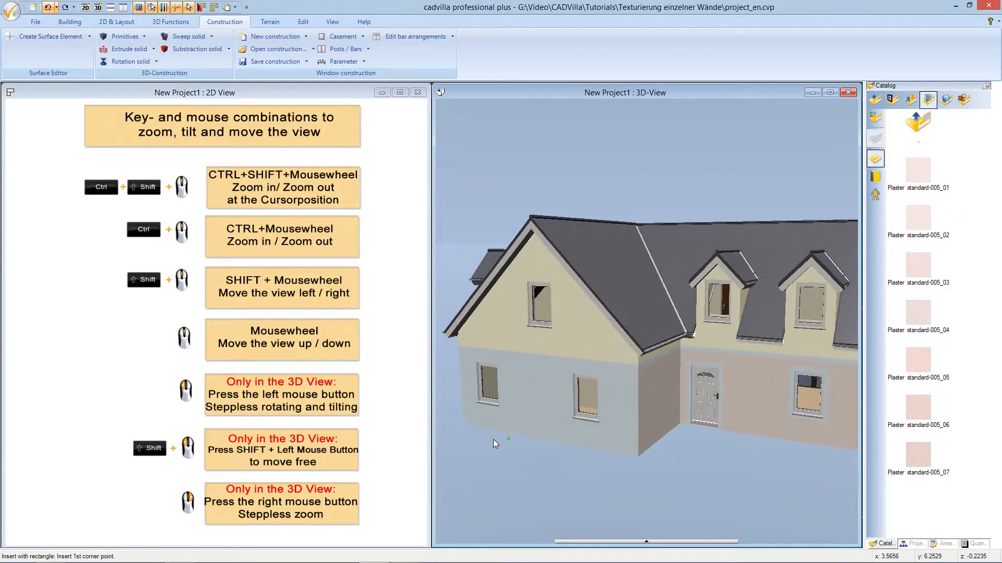
scroll(488, 439, "up", 8, "ctrl+shift")
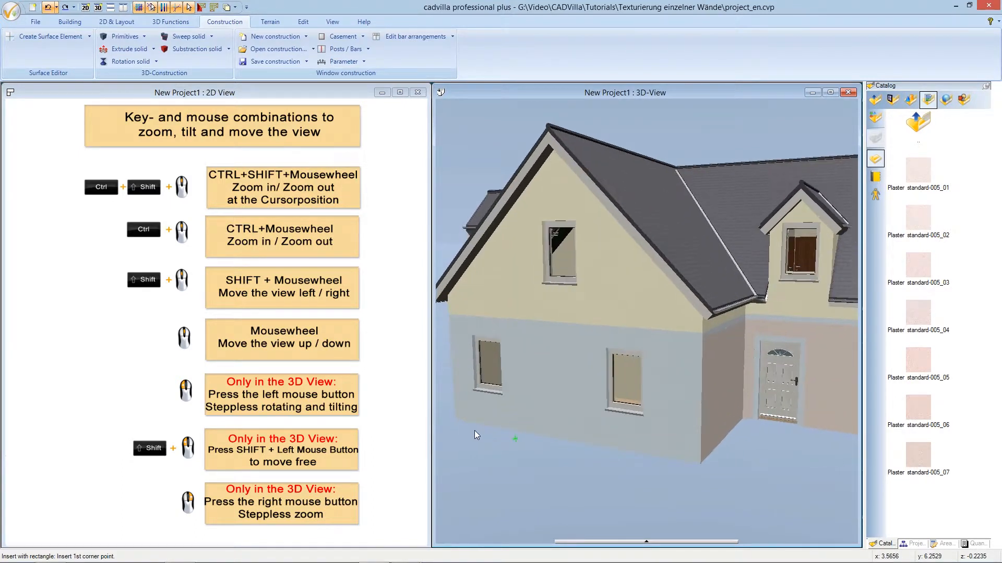
scroll(459, 425, "up", 6, "ctrl+shift")
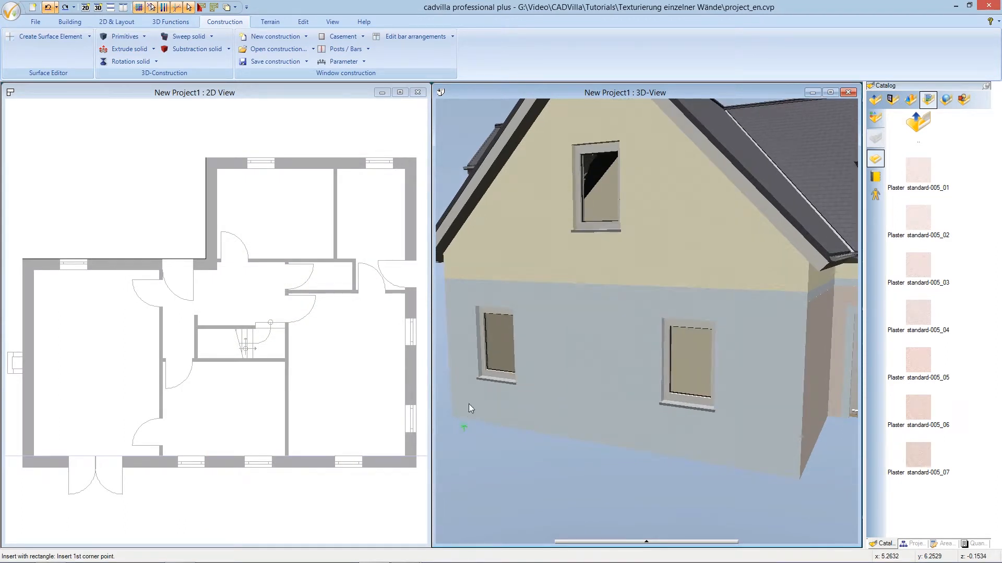
left_click(445, 279)
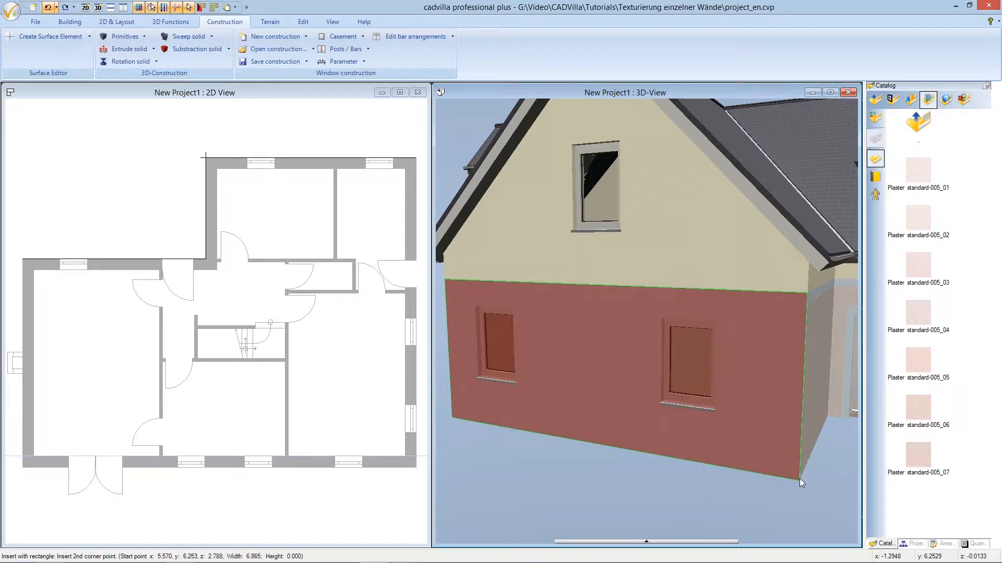
left_click(799, 478)
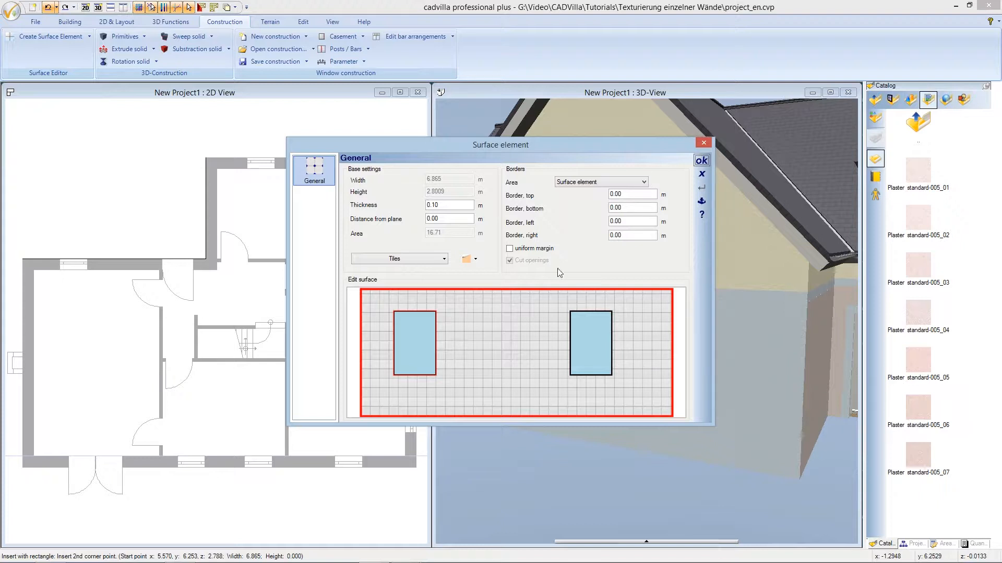
Set the new surface element's thickness to 0.001 m and its top border to 0.15 m.
left_click_drag(456, 209, 418, 206)
type("0,001")
left_click_drag(628, 196, 598, 194)
type("0,15")
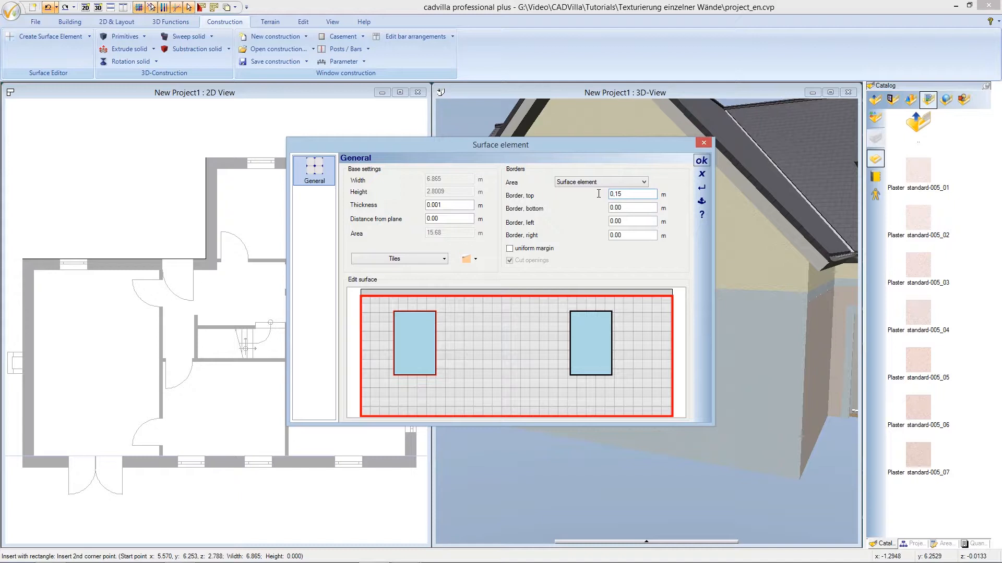
Give Opening 1 of the surface element a uniform margin of 0.15 m.
left_click(589, 183)
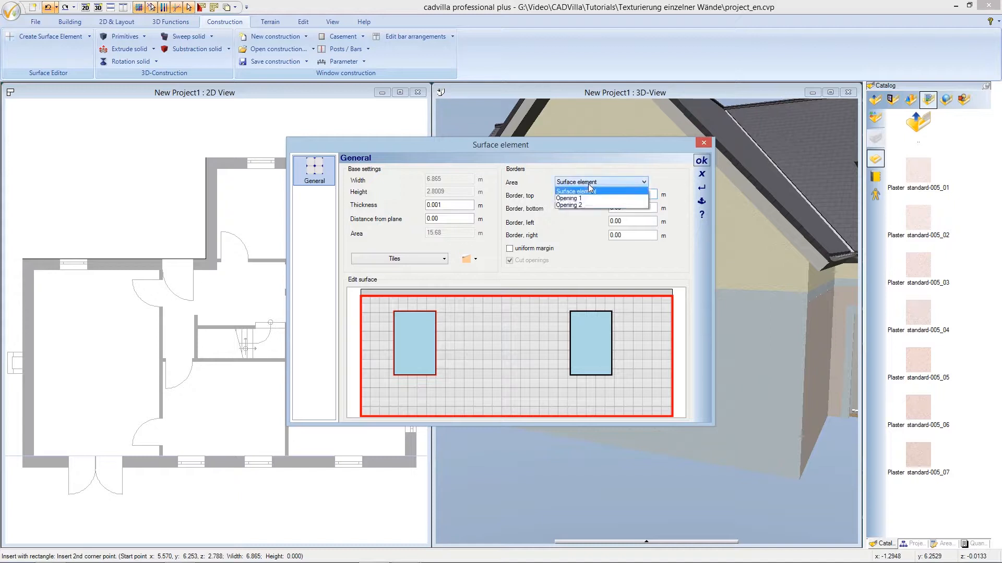
left_click(586, 199)
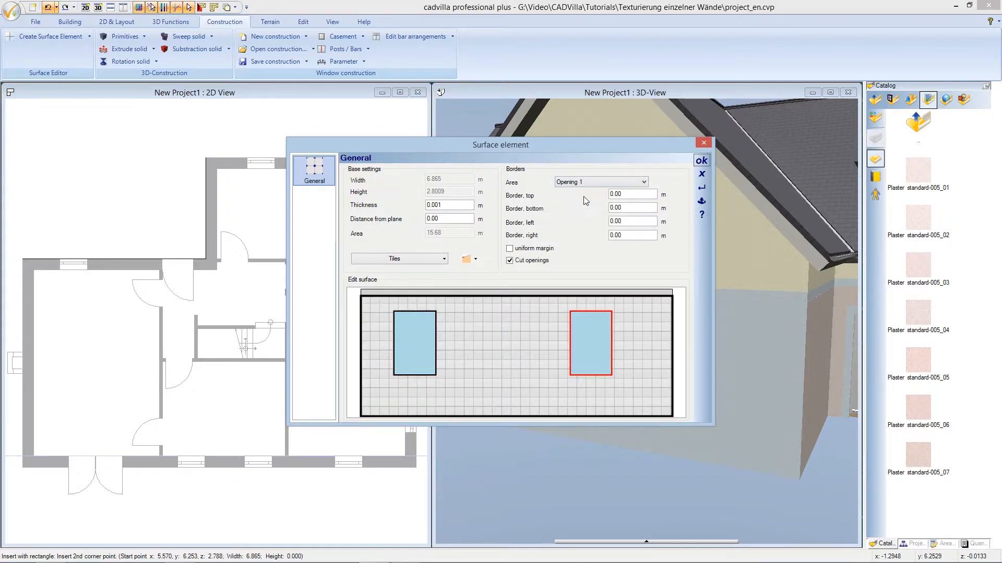
left_click(511, 250)
double_click(626, 195)
type("0.15")
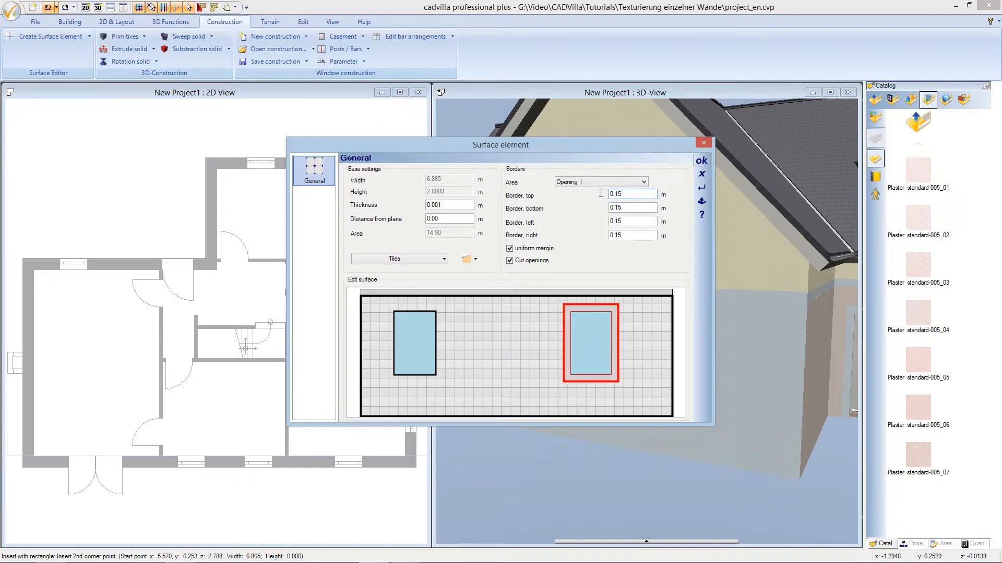
Give Opening 2, the other window, a uniform margin of 0.15 m.
left_click(593, 183)
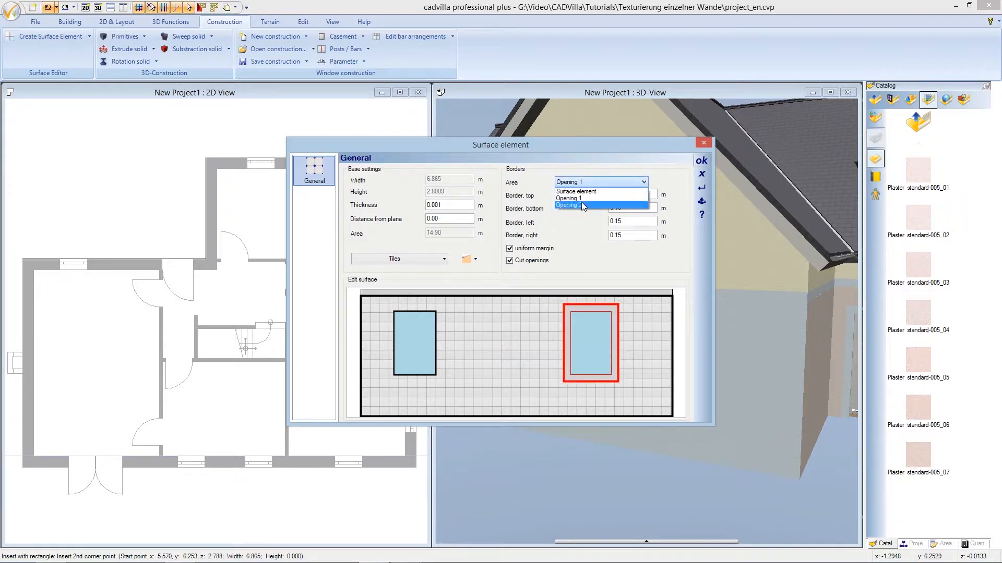
left_click(581, 204)
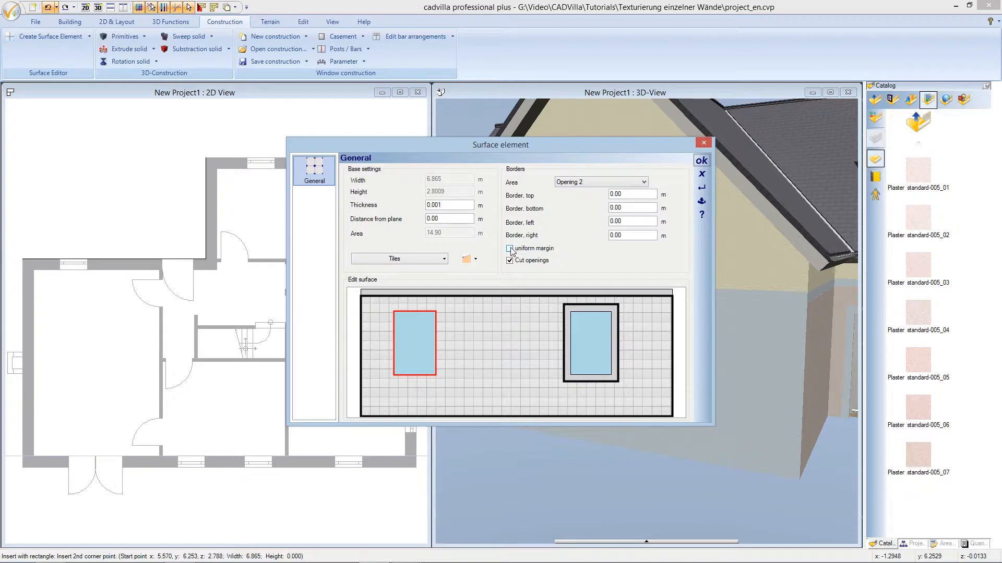
double_click(619, 194)
type("0,15")
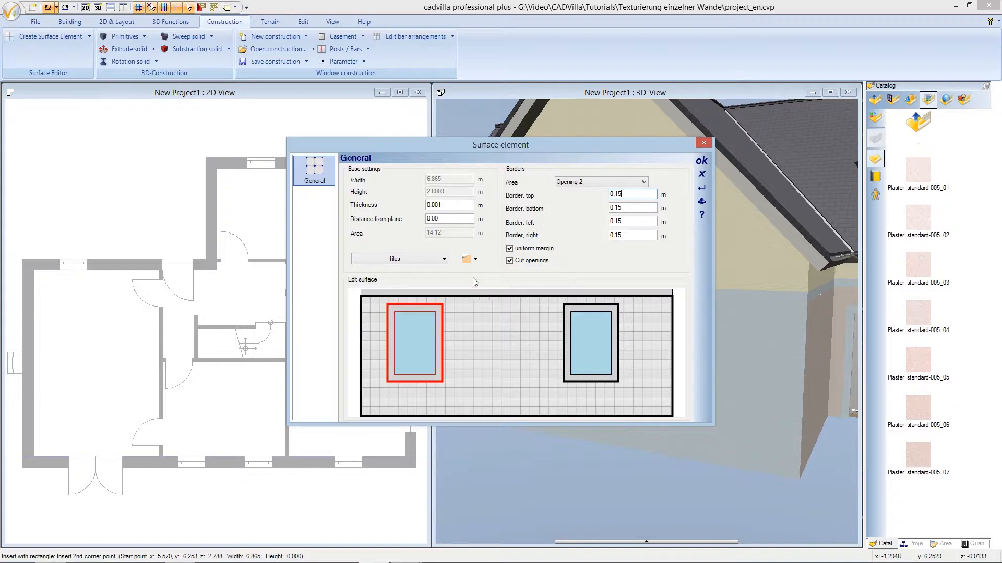
Open the image file selection for the 3D texture of the surface element's Tiles material.
left_click(410, 259)
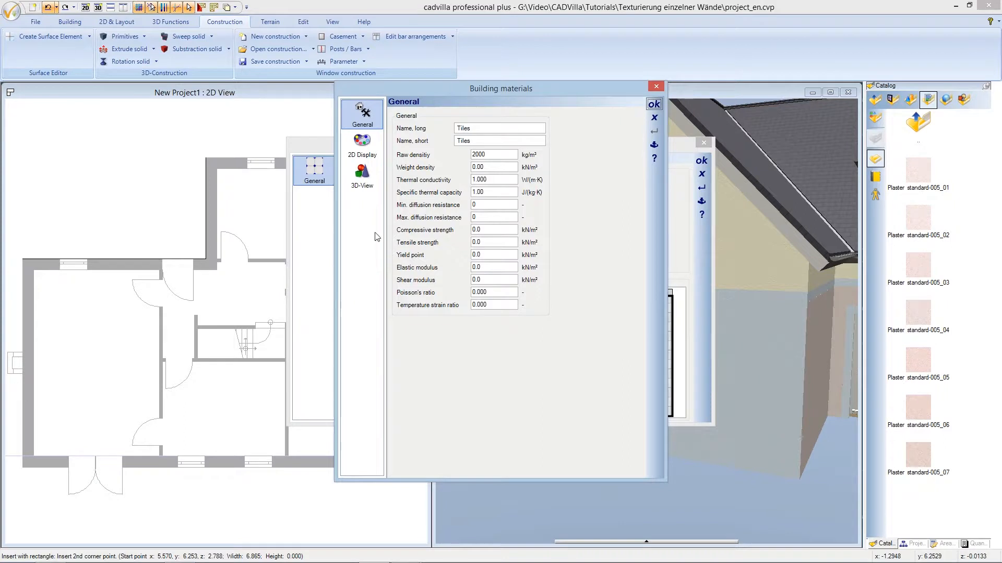
left_click(369, 184)
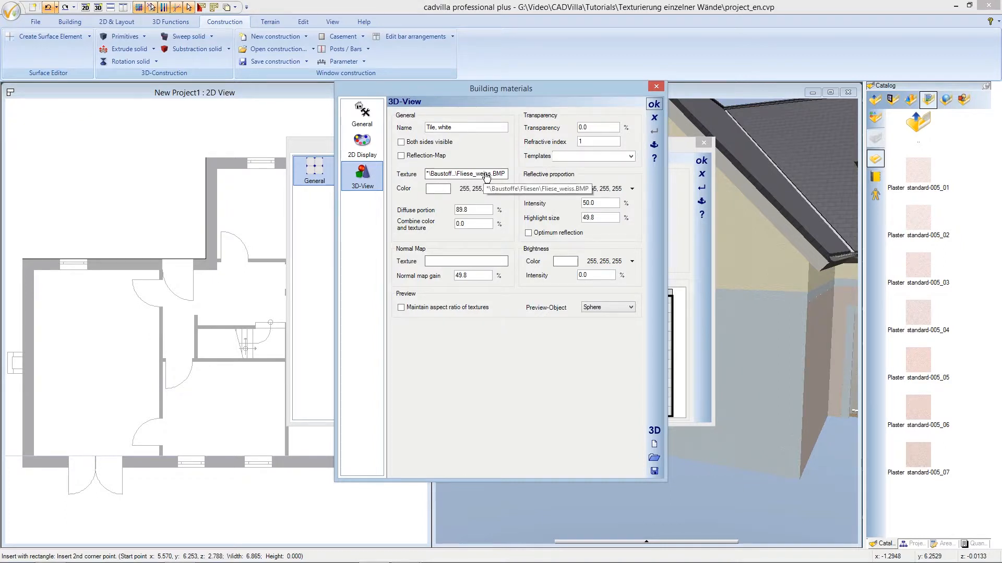
double_click(485, 175)
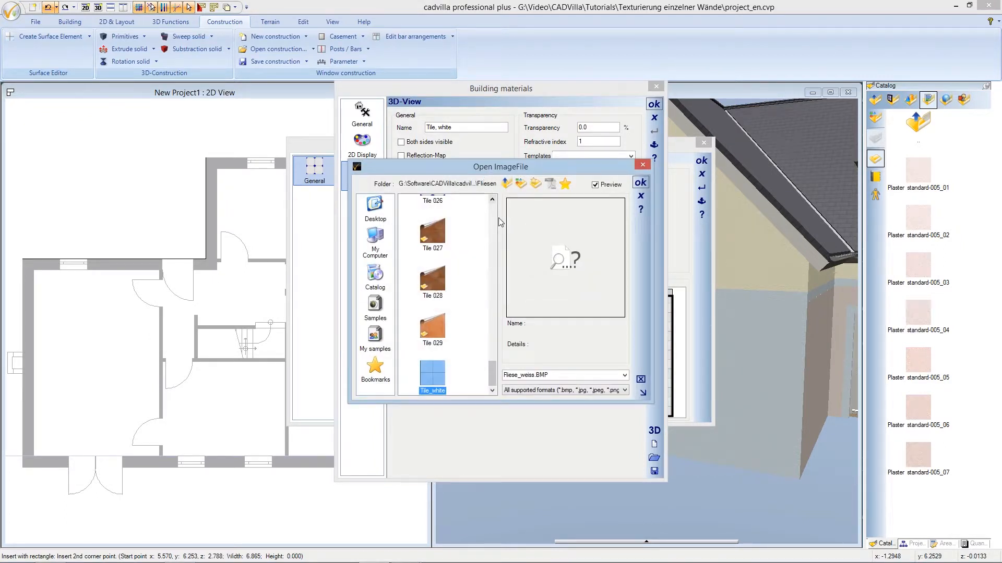
Replace the material's texture with Plaster standard-005_01 from Plaster, Standard, Plaster standard 005, and accept the material and surface element.
left_click_drag(492, 367, 492, 211)
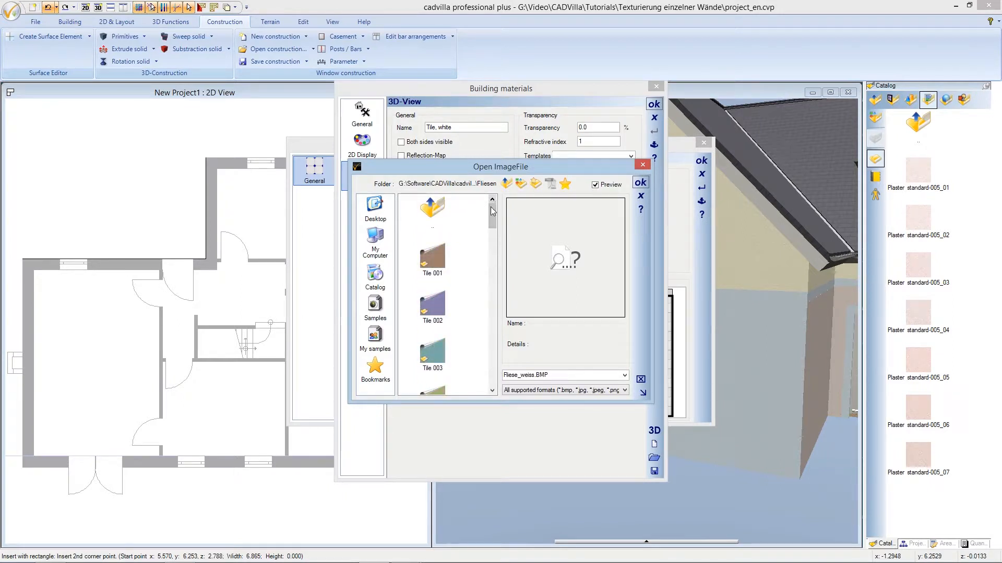
double_click(431, 207)
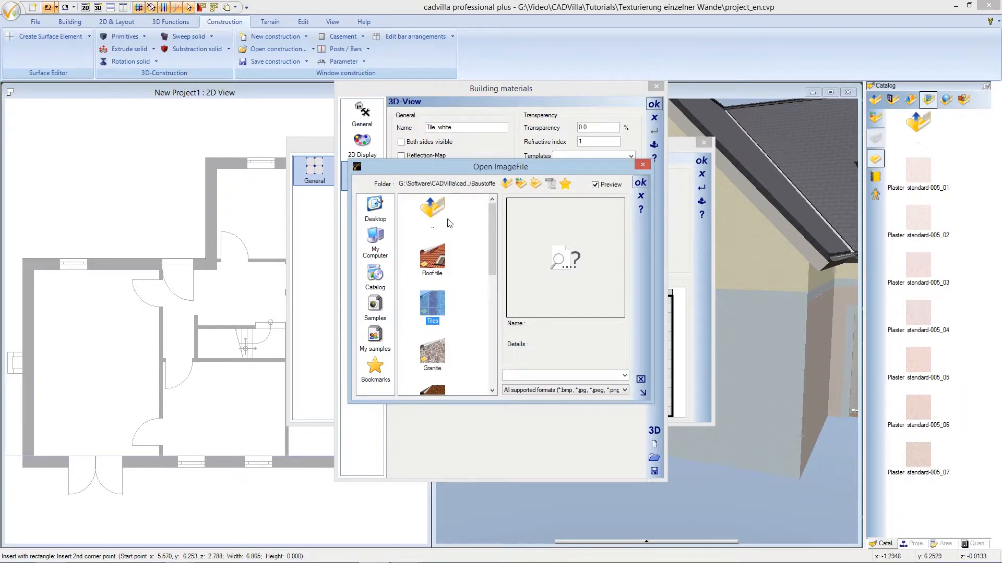
left_click_drag(491, 225, 488, 311)
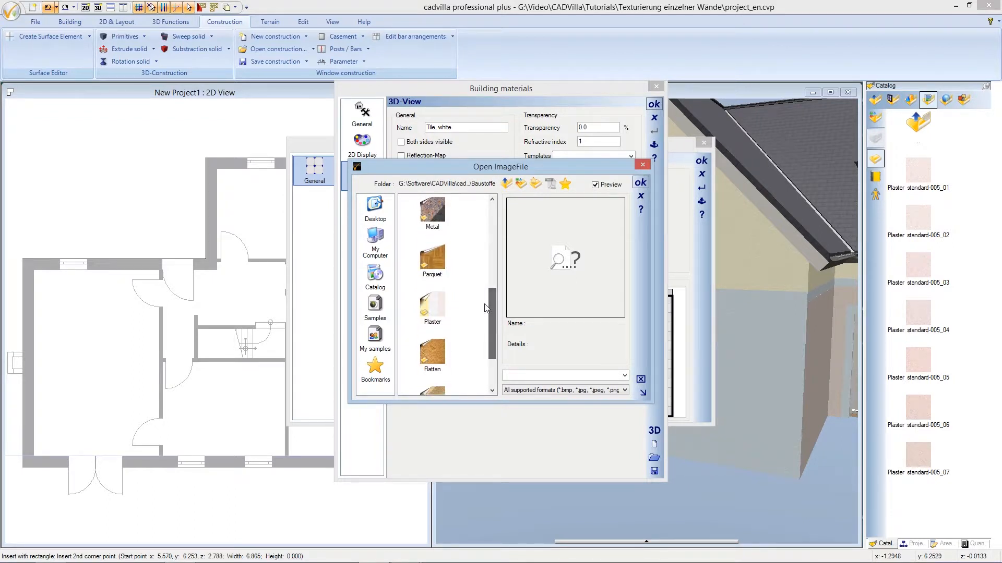
double_click(440, 303)
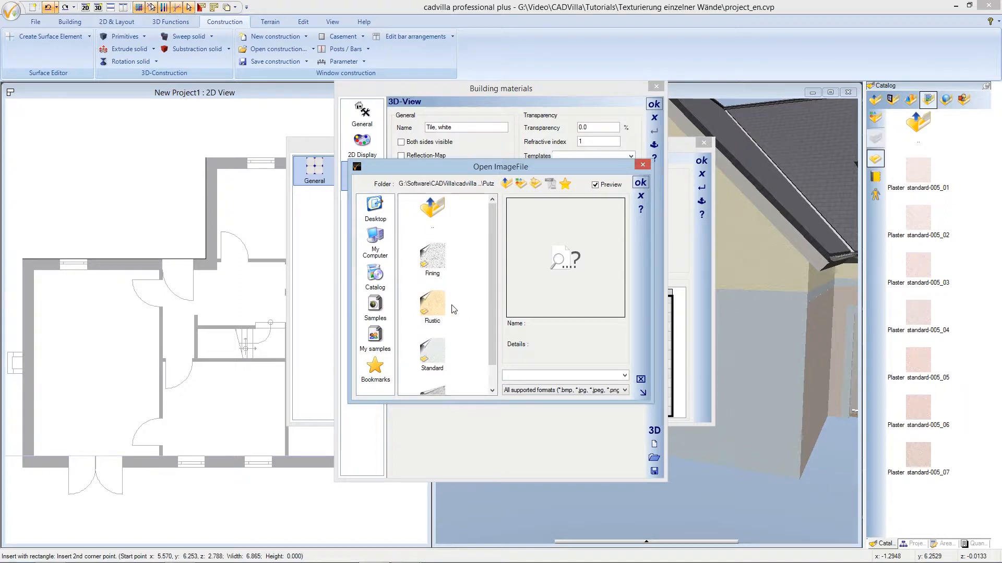
left_click_drag(492, 272, 491, 296)
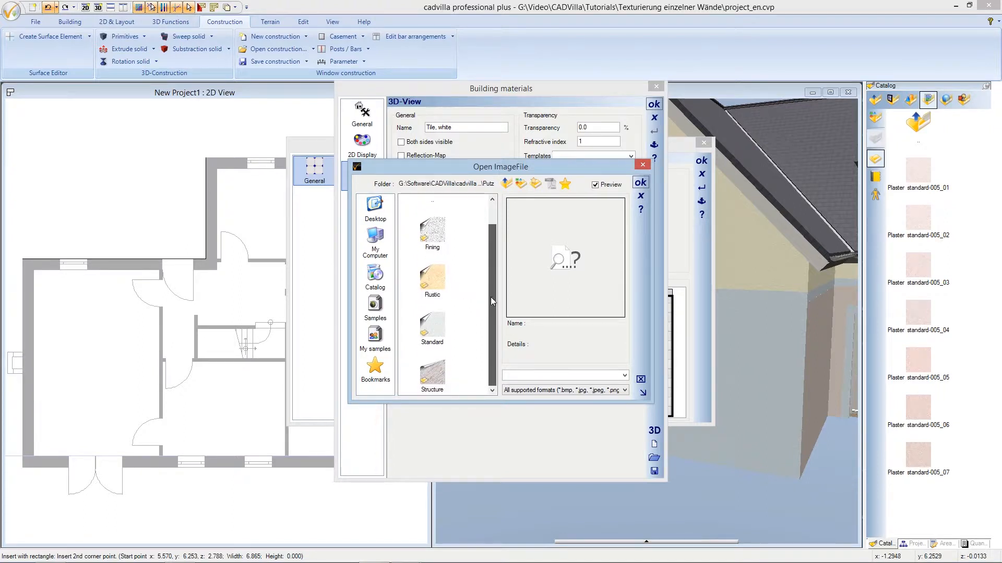
double_click(439, 327)
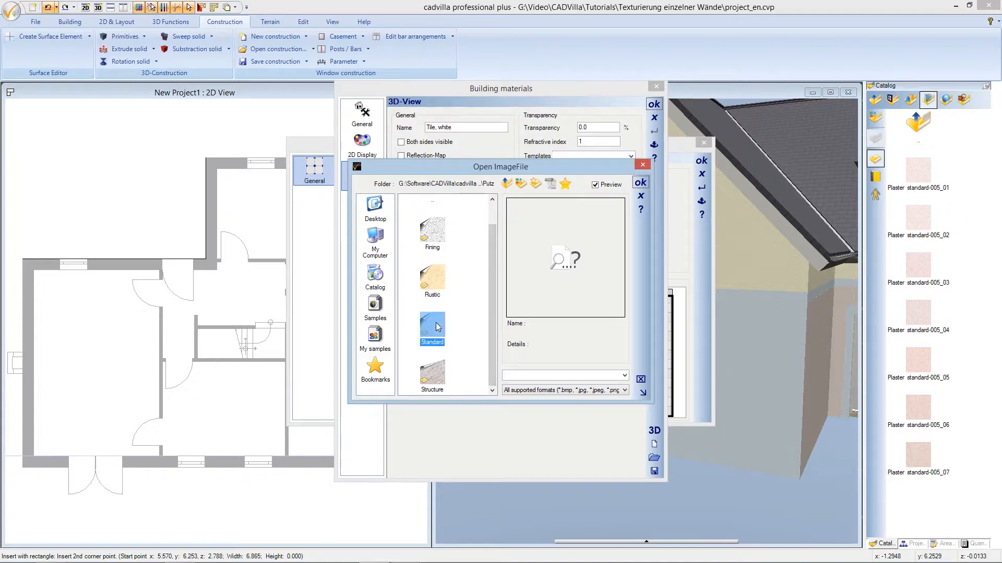
left_click_drag(492, 250, 485, 305)
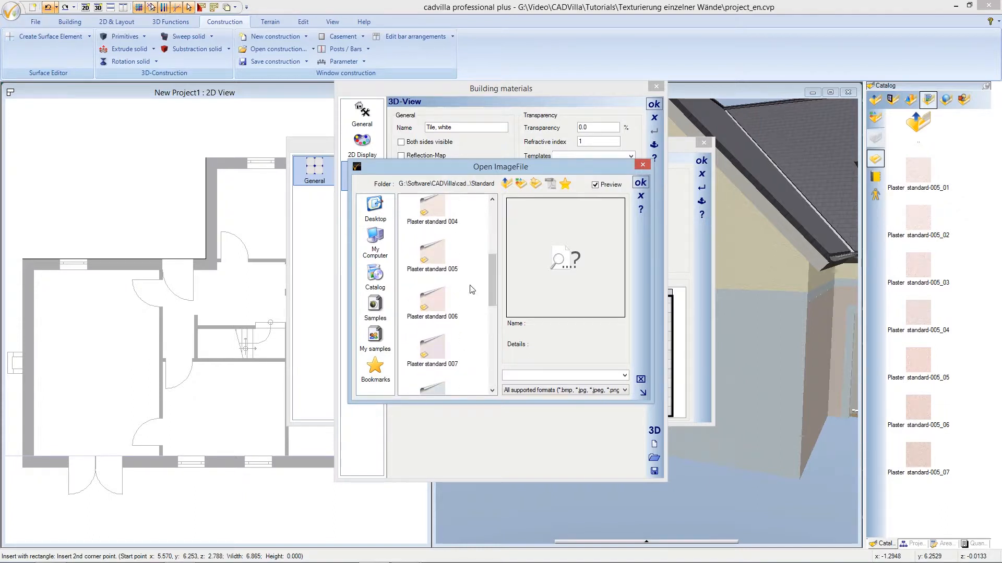
double_click(439, 254)
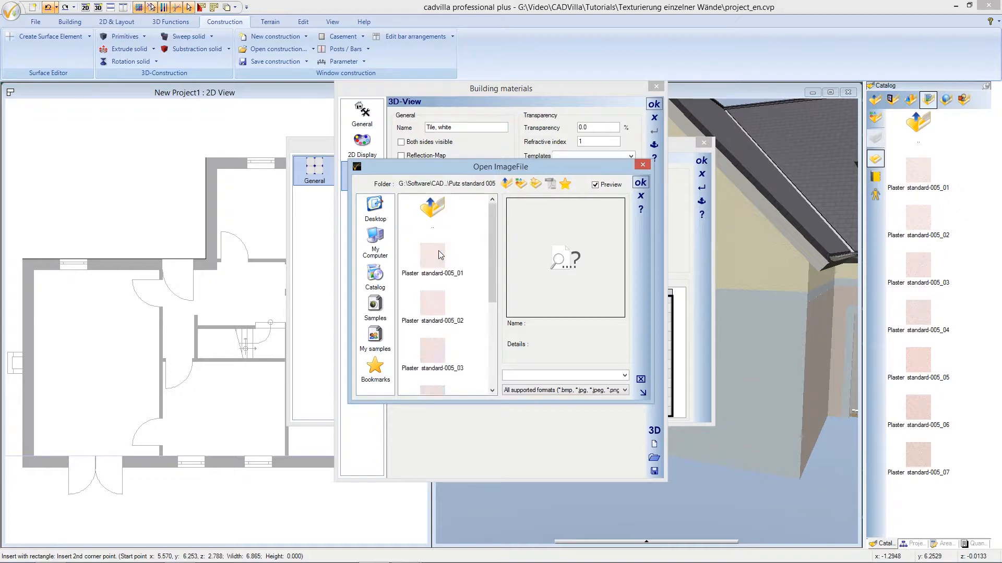
double_click(439, 254)
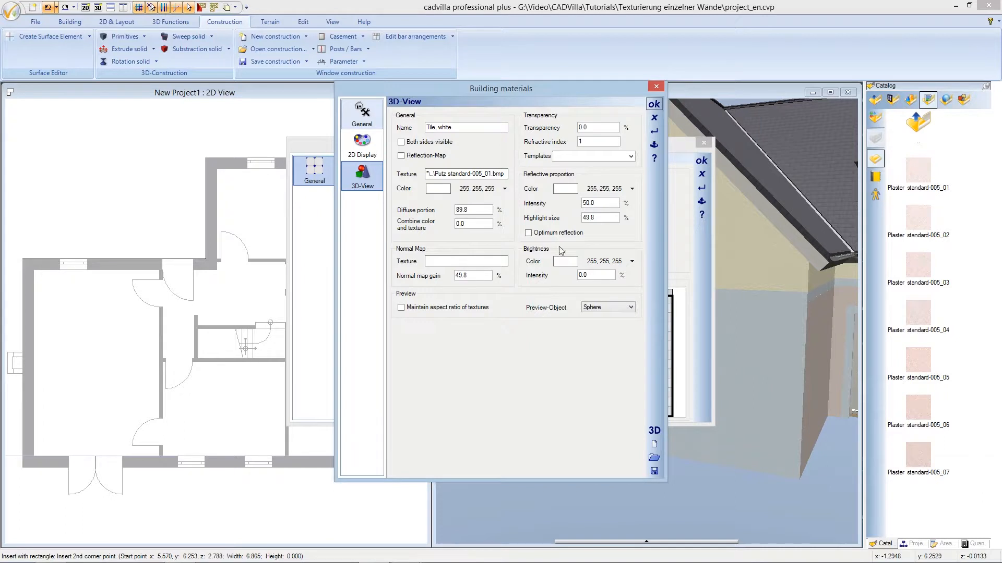
left_click(654, 104)
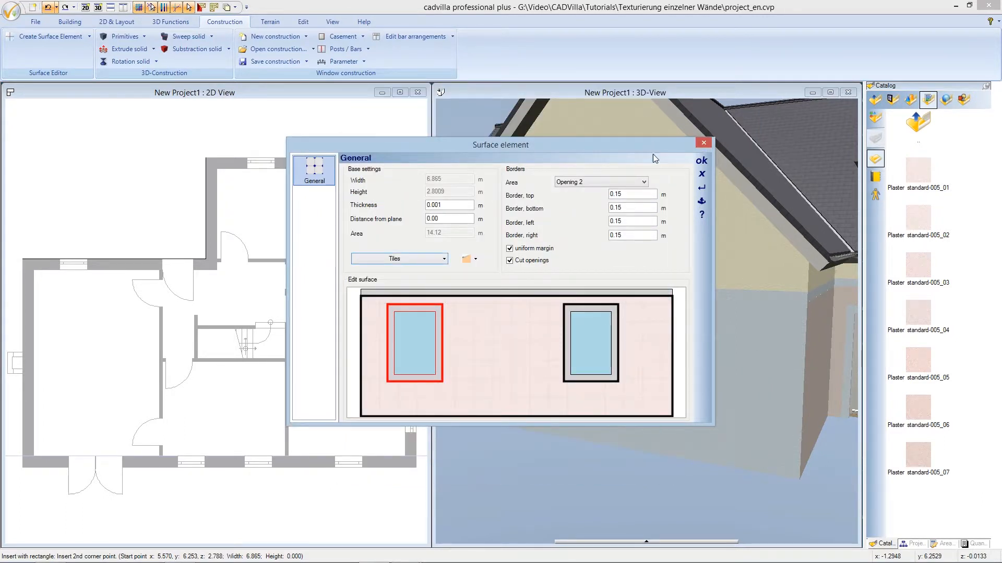
left_click(700, 161)
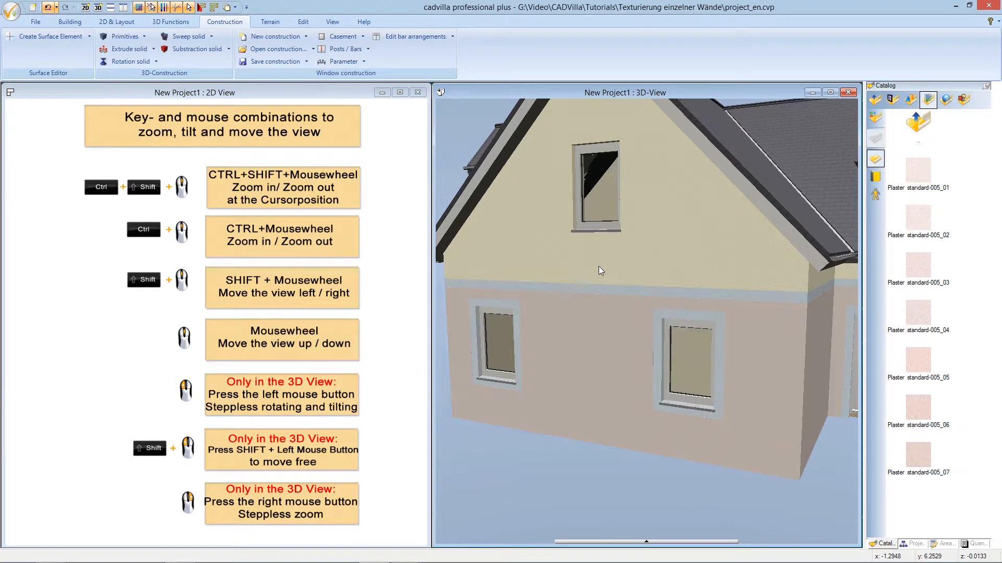
Add a new layer named "Color 1. Upper Floor" under the 1. Upper floor storey.
scroll(587, 276, "down", 7, "ctrl+shift")
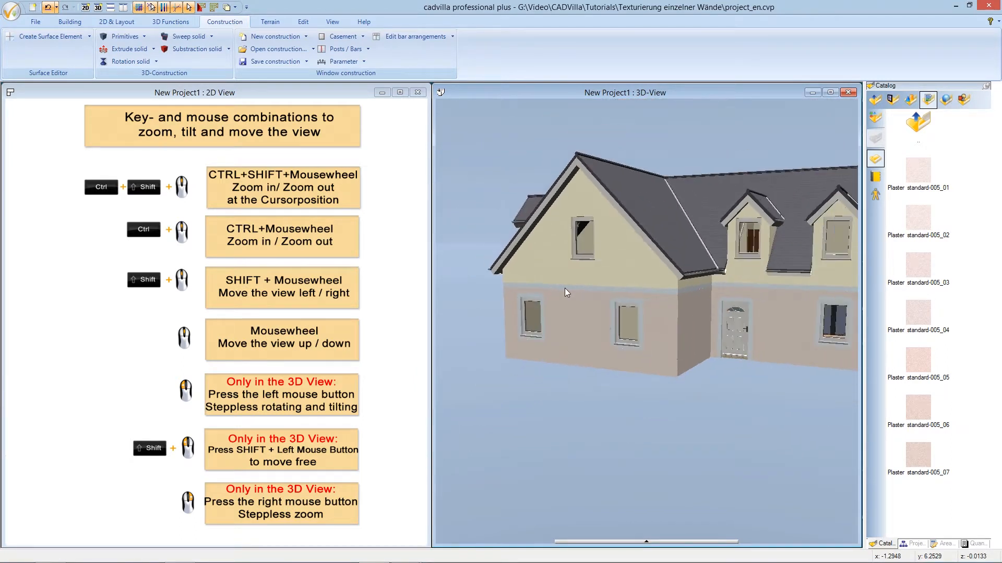
scroll(565, 288, "down", 3, "ctrl+shift")
scroll(846, 140, "up", 3, "ctrl+shift")
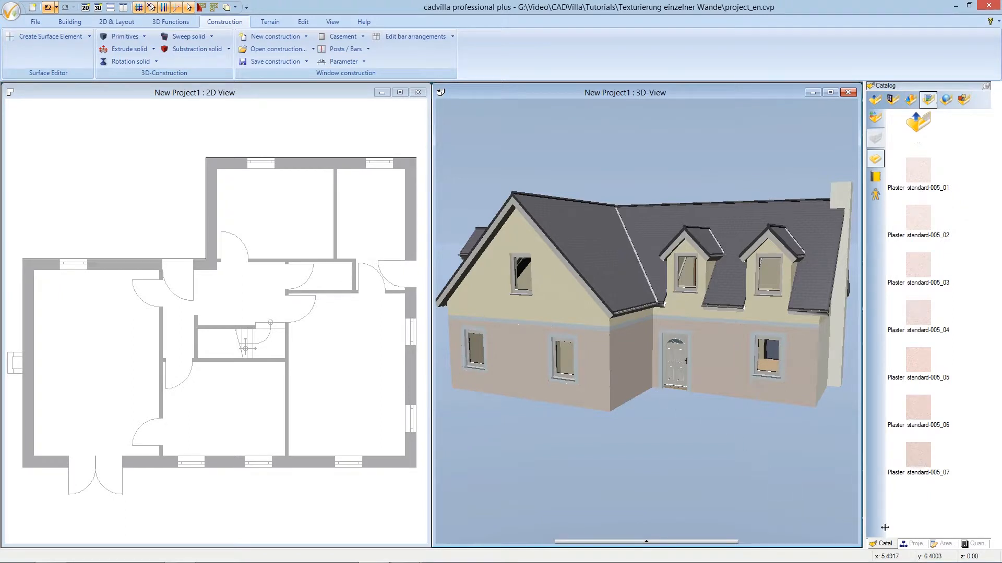
left_click(912, 544)
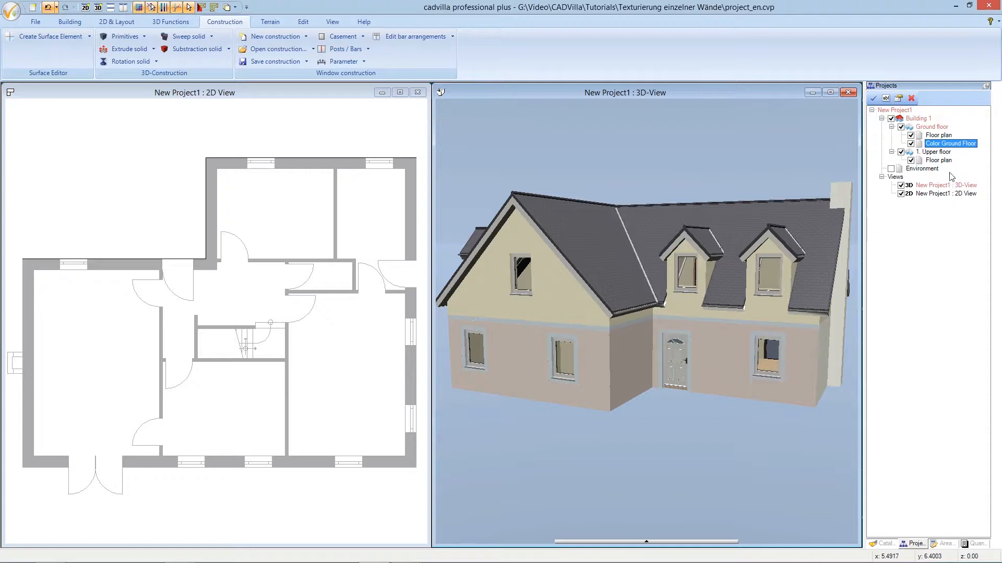
right_click(943, 153)
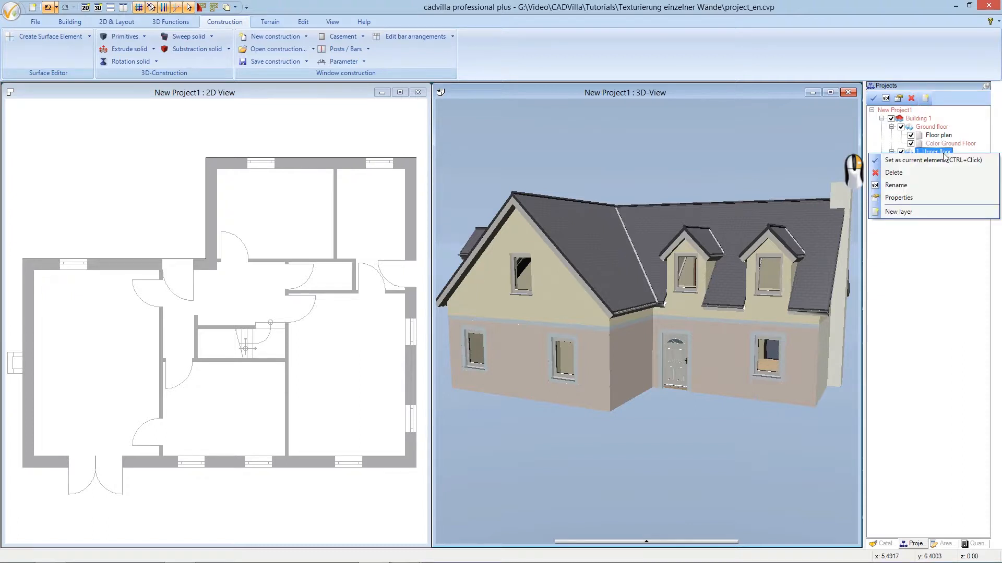
left_click(932, 214)
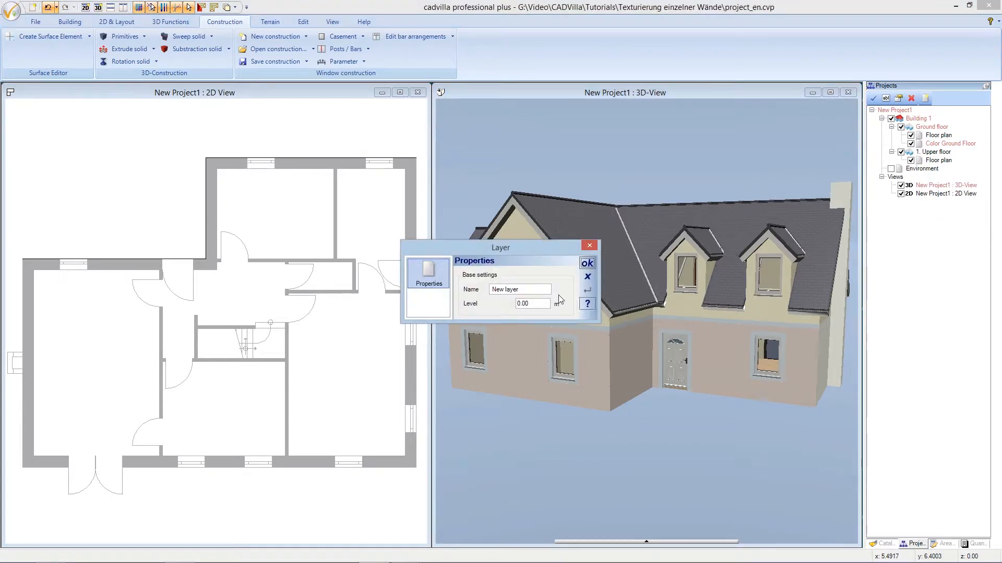
left_click_drag(520, 289, 489, 290)
type("Color 1. Upper Floor")
left_click(586, 263)
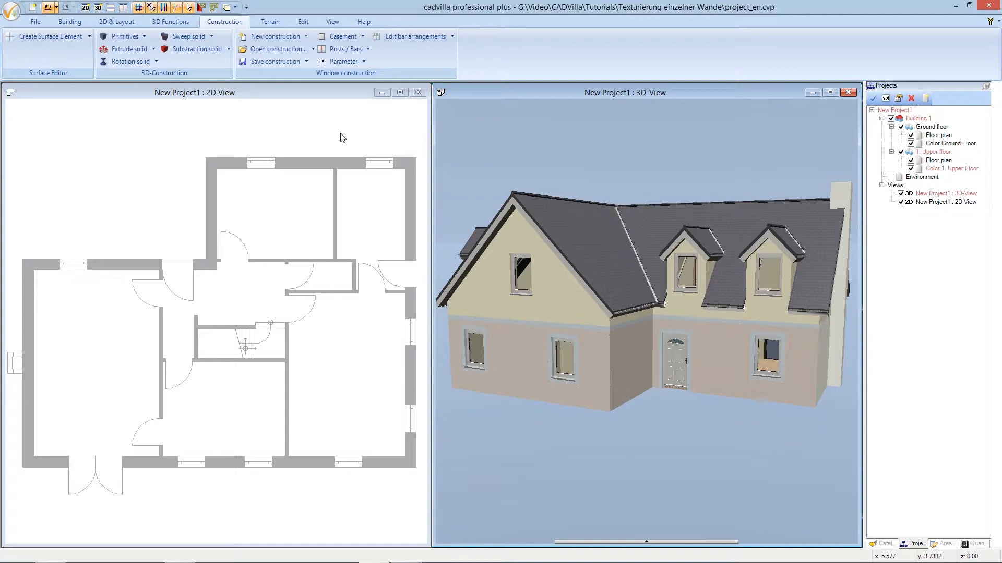
Create a section view with a rectangle about 15.1 m by 13.1 m enclosing the entire floor plan, starting beyond its upper-left corner.
left_click(335, 92)
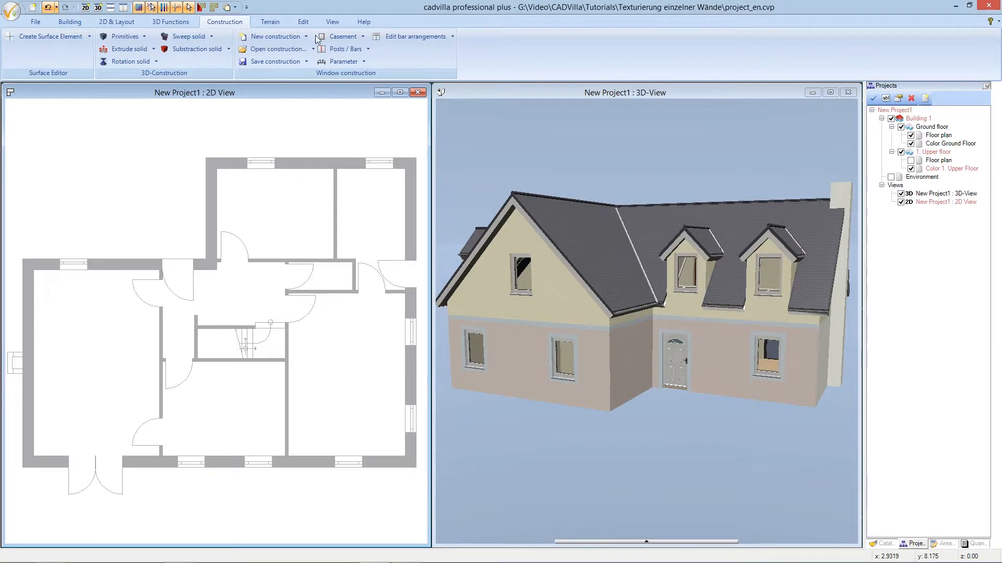
left_click(328, 24)
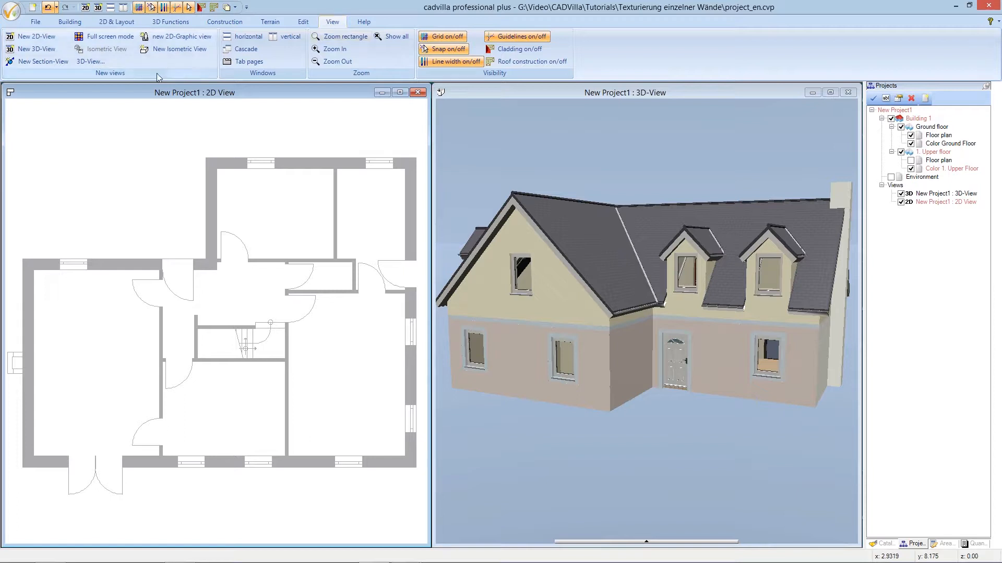
left_click(58, 63)
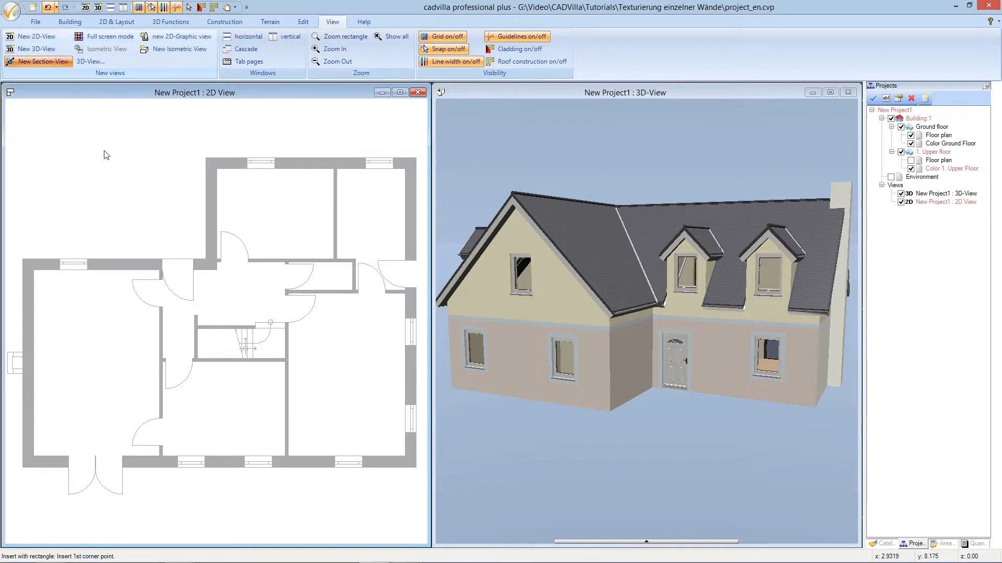
scroll(104, 153, "down", 2)
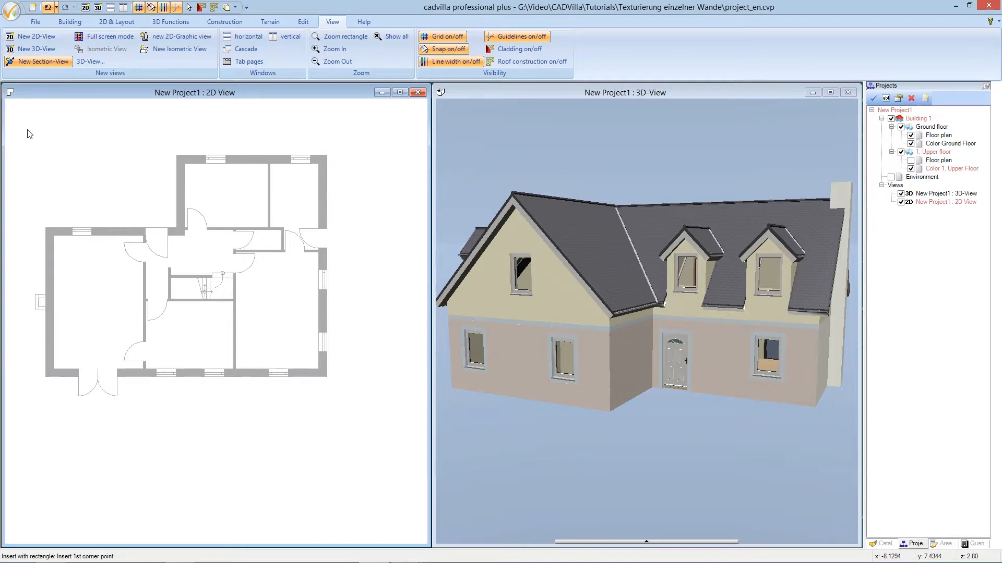
left_click(356, 140)
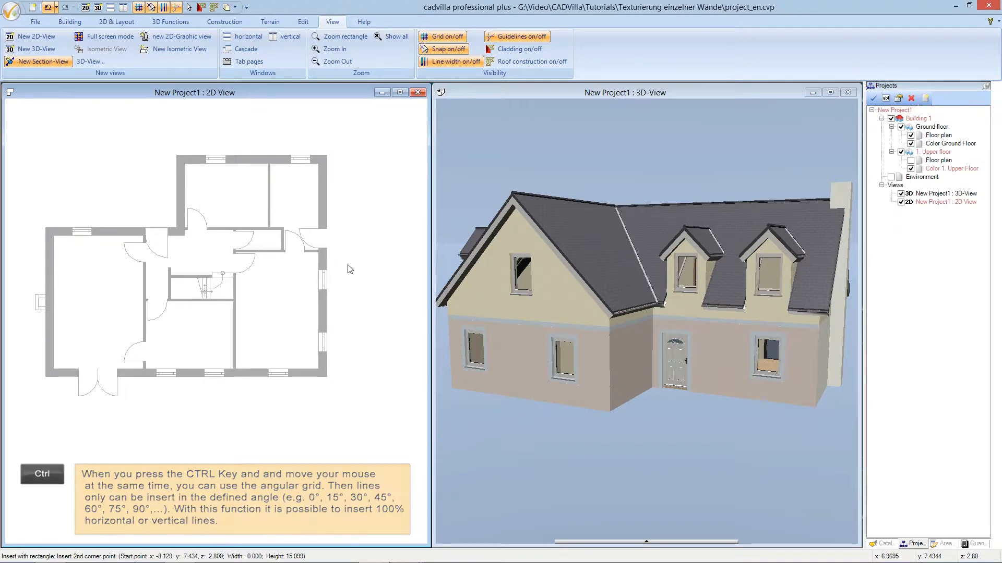
left_click(342, 410)
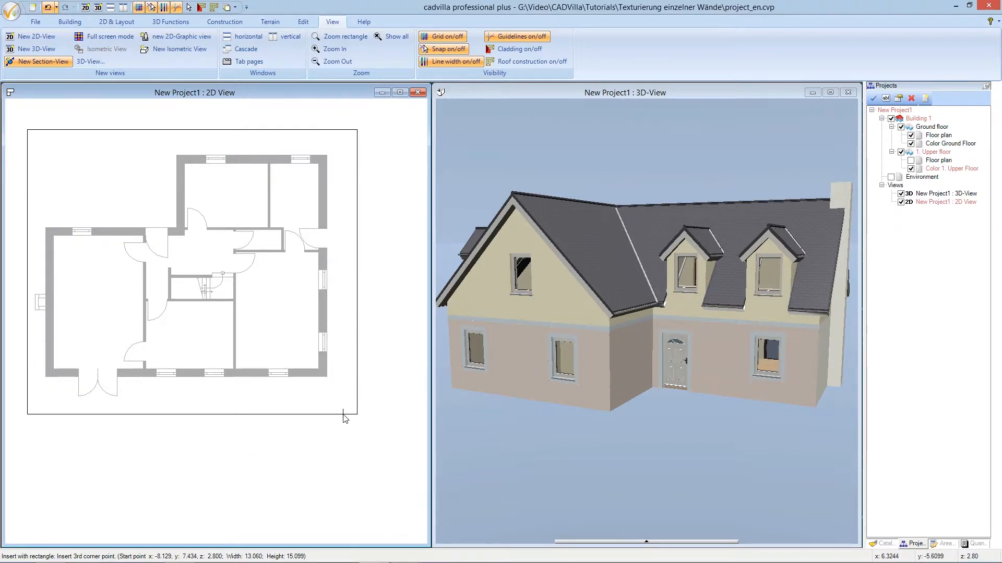
left_click(344, 419)
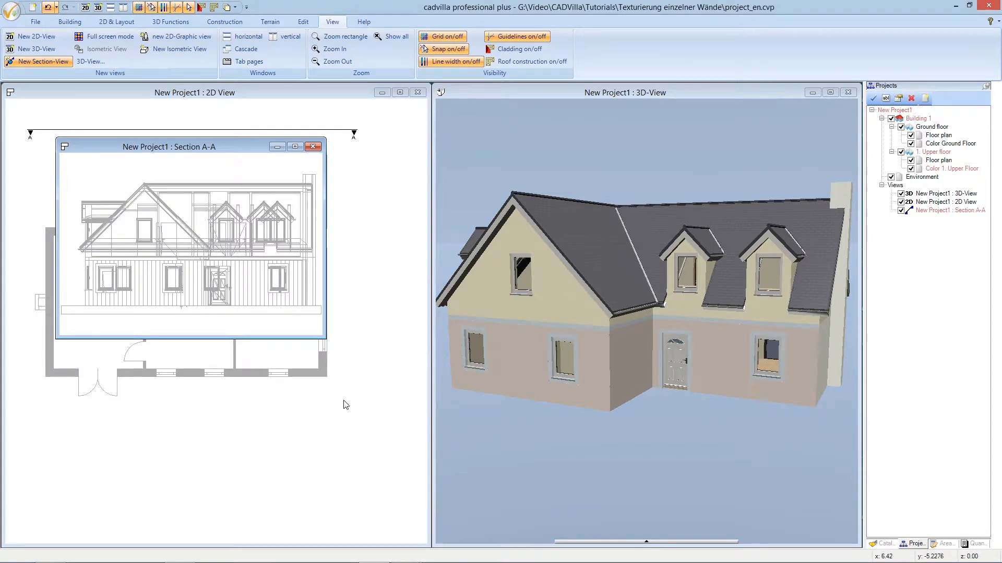
Enlarge and reposition the Section A-A window over the 2D view and fit the house elevation inside it.
left_click_drag(321, 336, 436, 548)
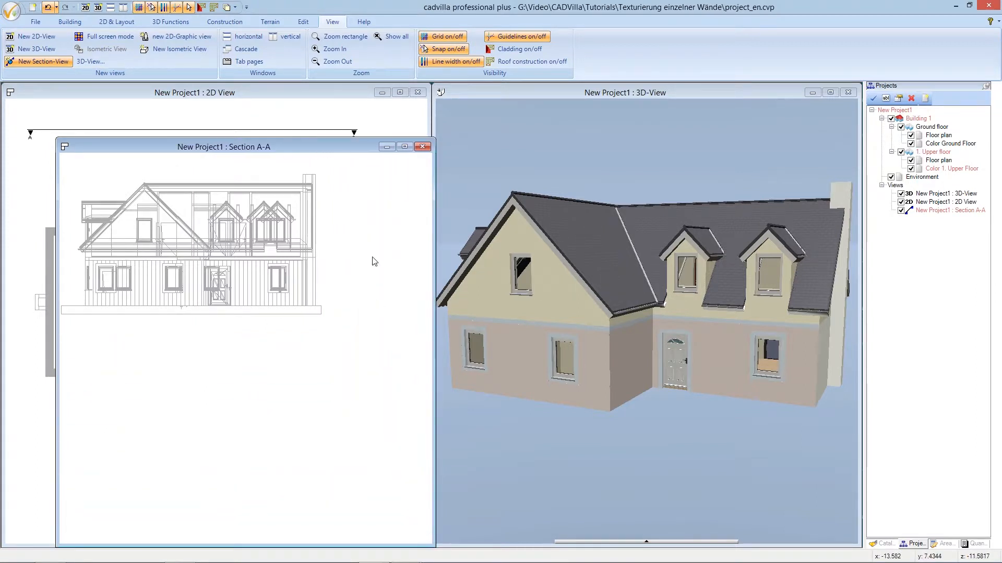
left_click_drag(352, 152, 350, 151)
left_click_drag(332, 133, 316, 115)
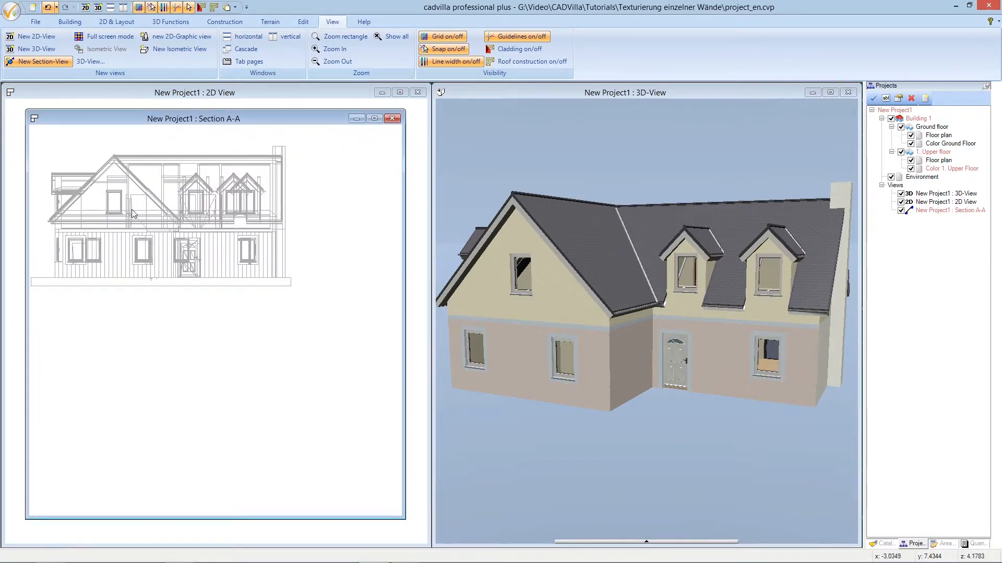
scroll(38, 196, "up", 4)
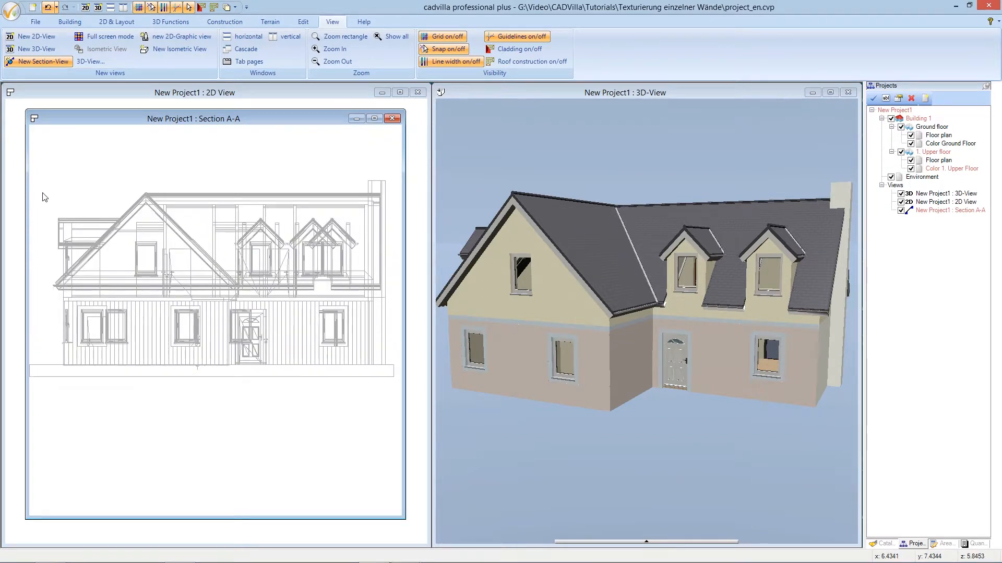
scroll(44, 197, "up", 1)
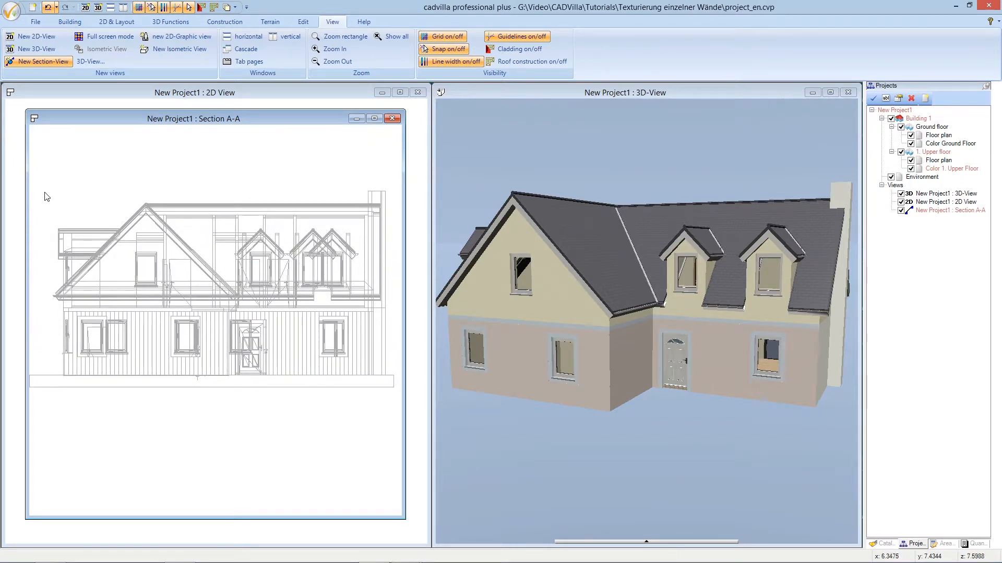
Turn on hidden line removal in the properties of the Section A-A view.
right_click(80, 157)
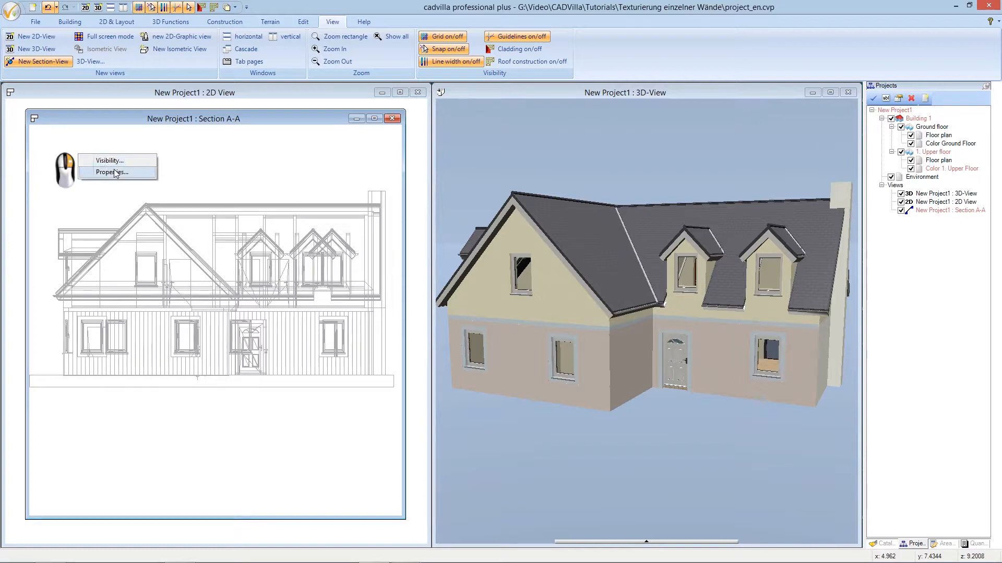
left_click(139, 174)
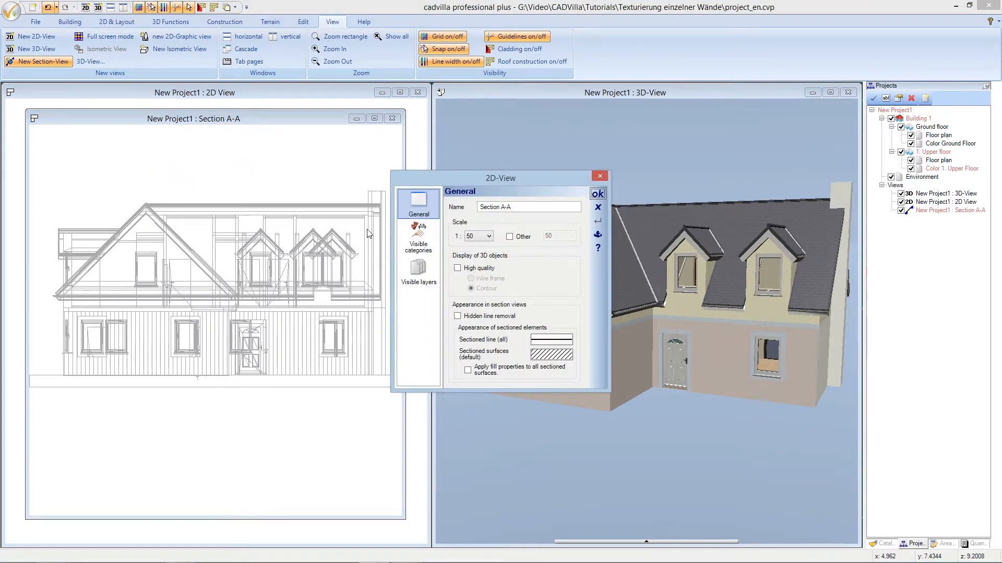
left_click(458, 316)
left_click(598, 193)
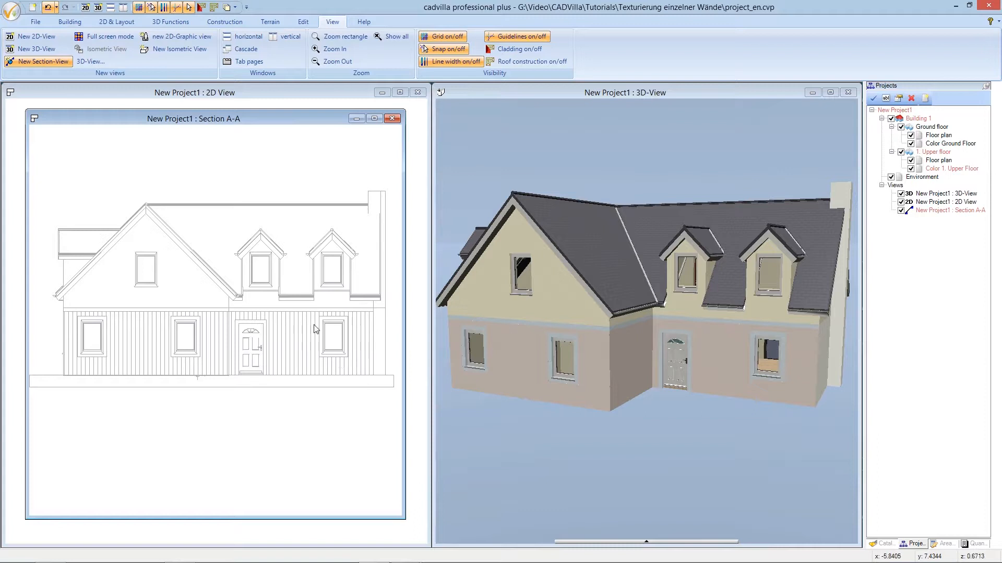
Insert a polygon surface element on the upper floor gable wall's plane, tracing the gable's five corners in Section A-A and completing the outline.
left_click(230, 24)
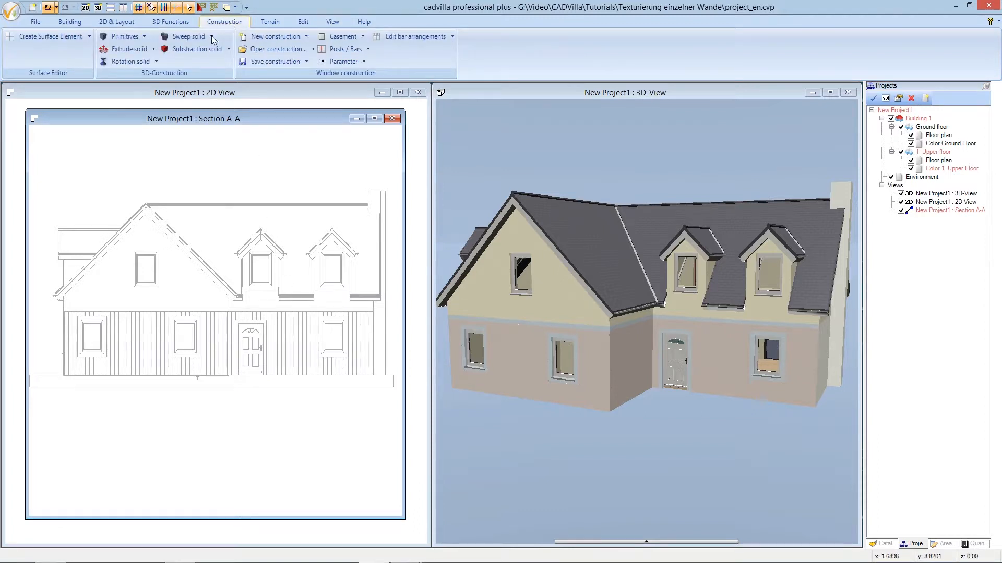
left_click(90, 38)
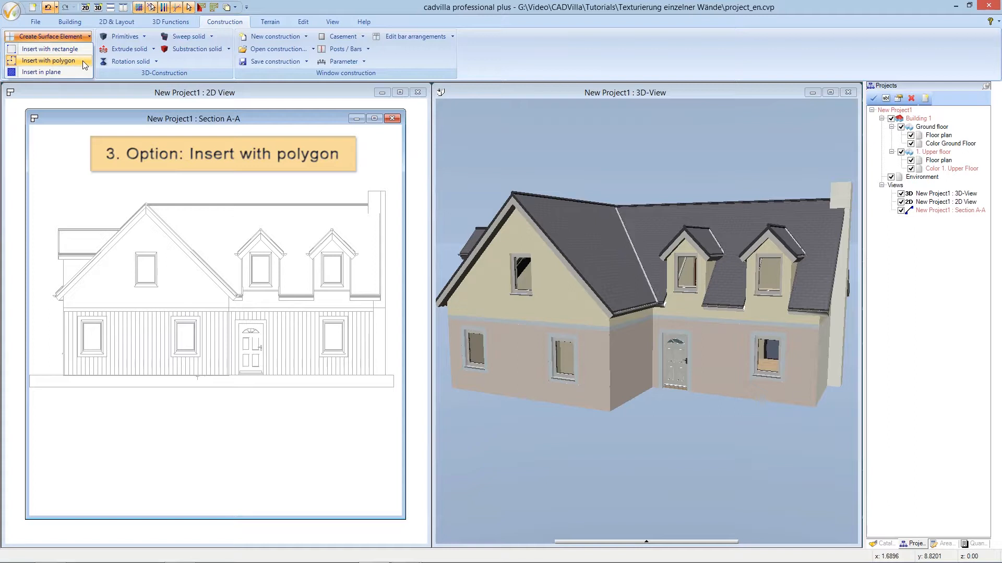
left_click(82, 60)
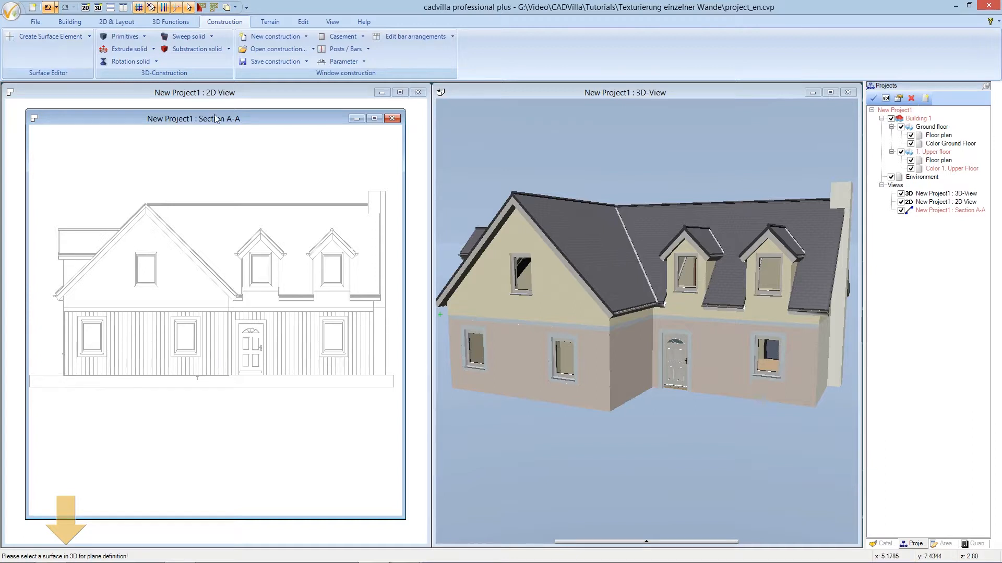
left_click(483, 288)
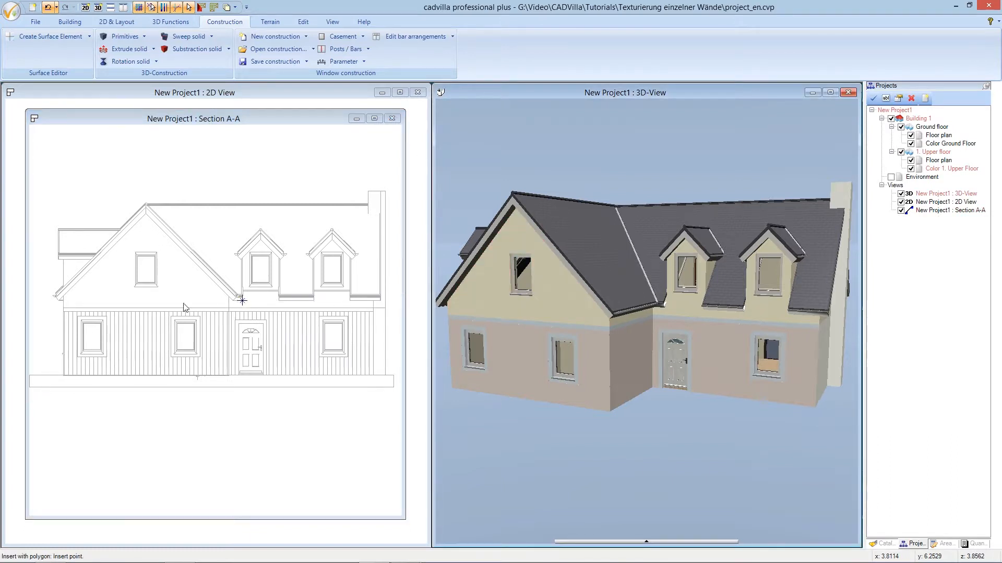
left_click(65, 303)
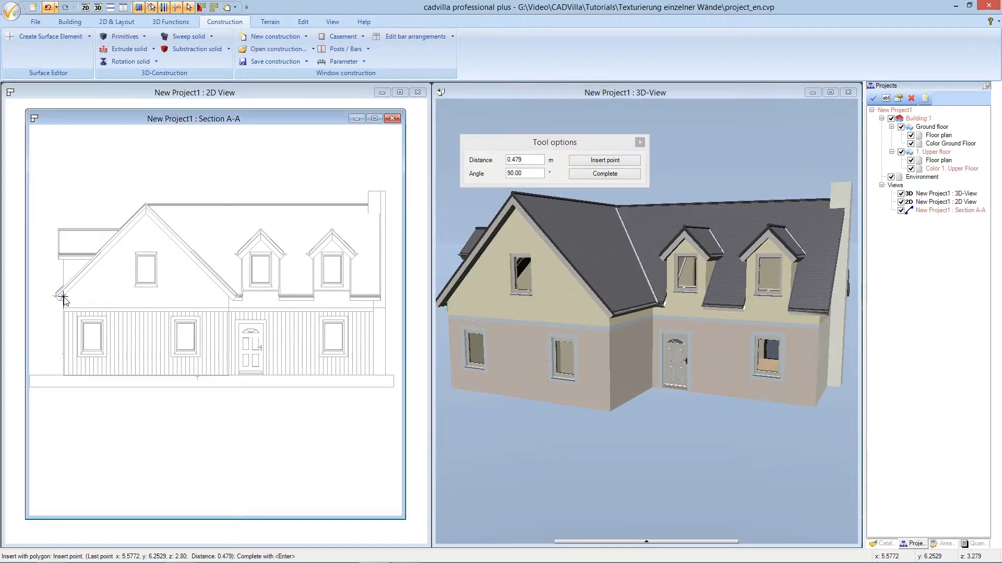
left_click(121, 248)
left_click(145, 213)
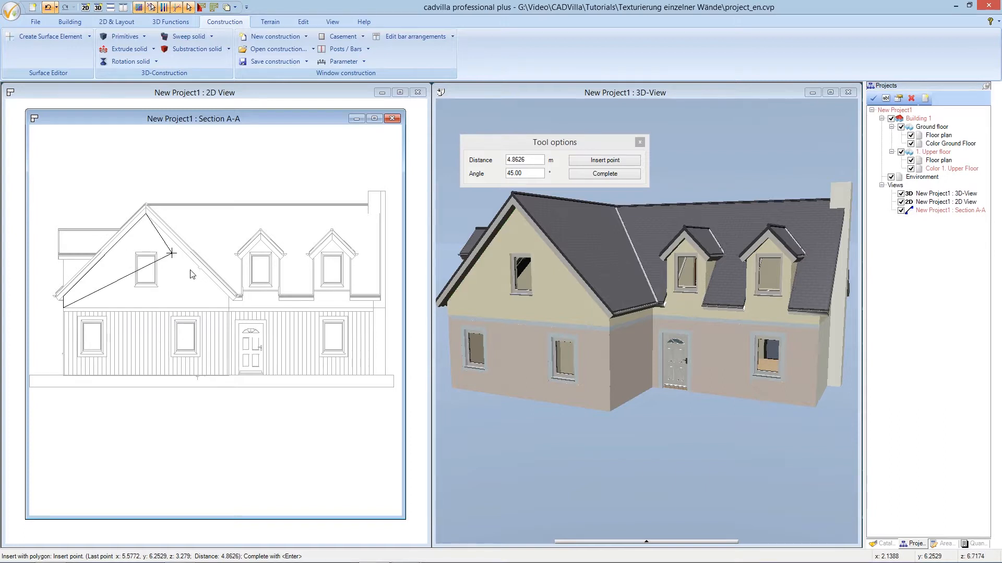
left_click(229, 299)
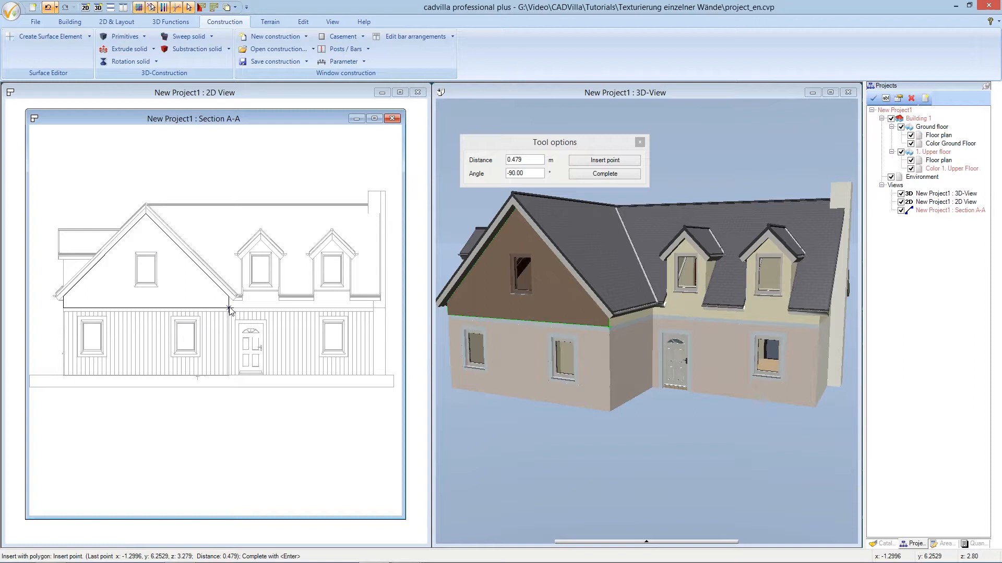
left_click(230, 311)
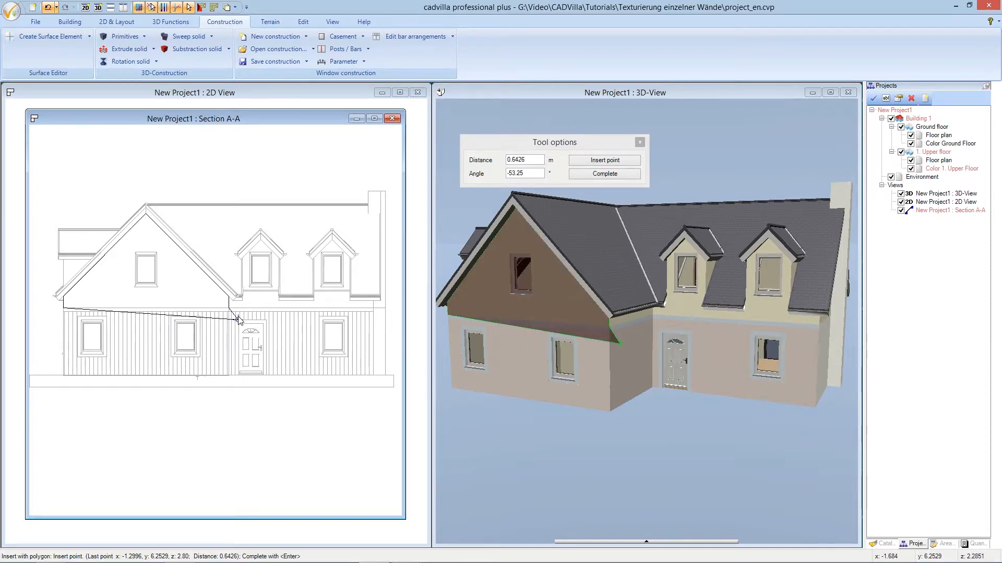
right_click(239, 319)
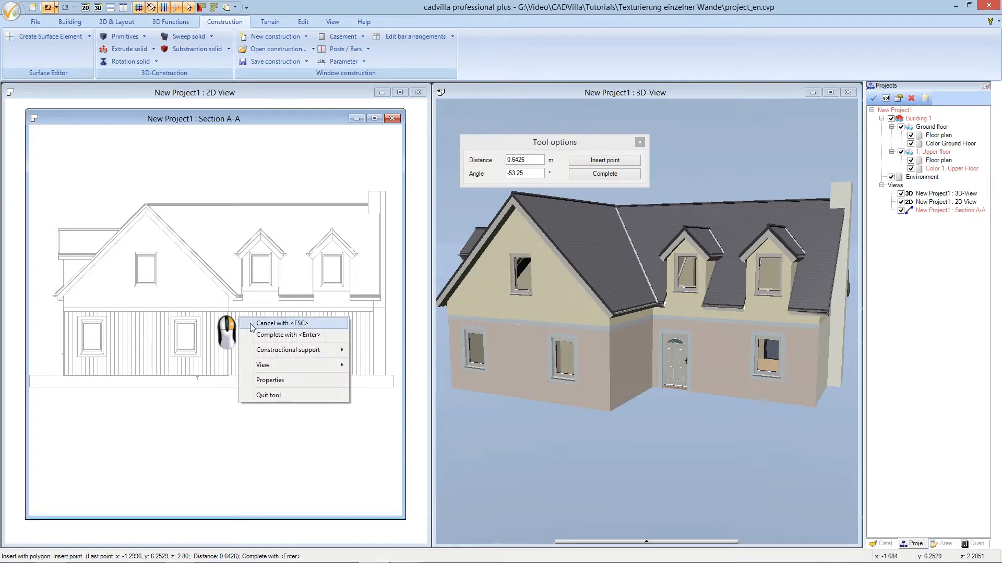
left_click(331, 338)
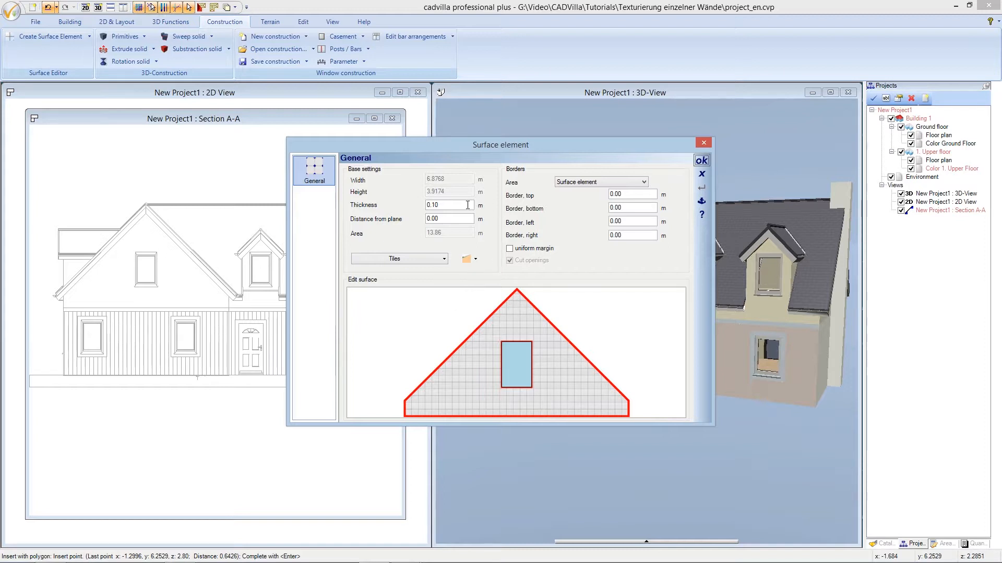
Replace the 3D texture of the gable surface element's Tiles material with Lath_grid-020_06 from the Vertical wood textures.
left_click_drag(438, 205, 416, 205)
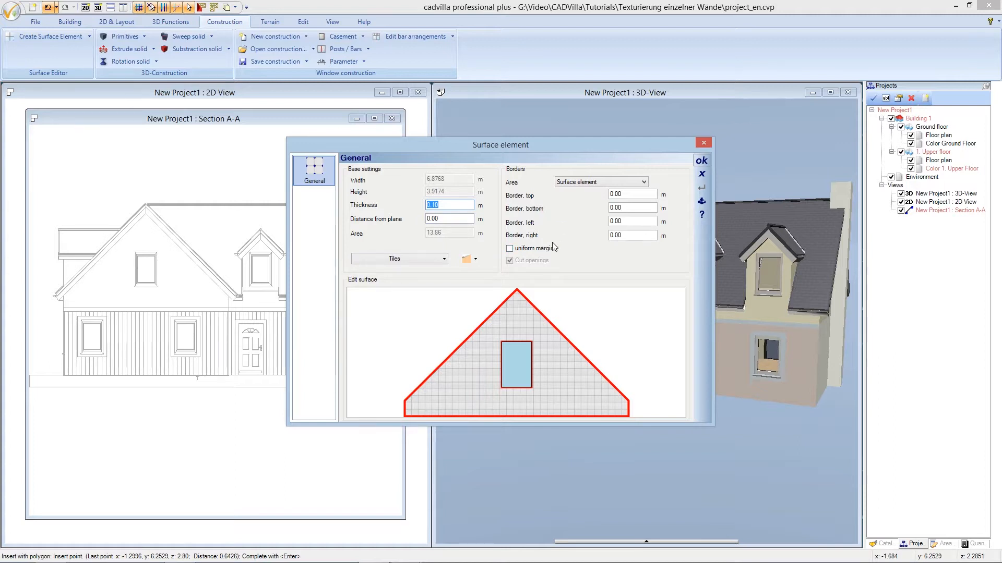
left_click(406, 258)
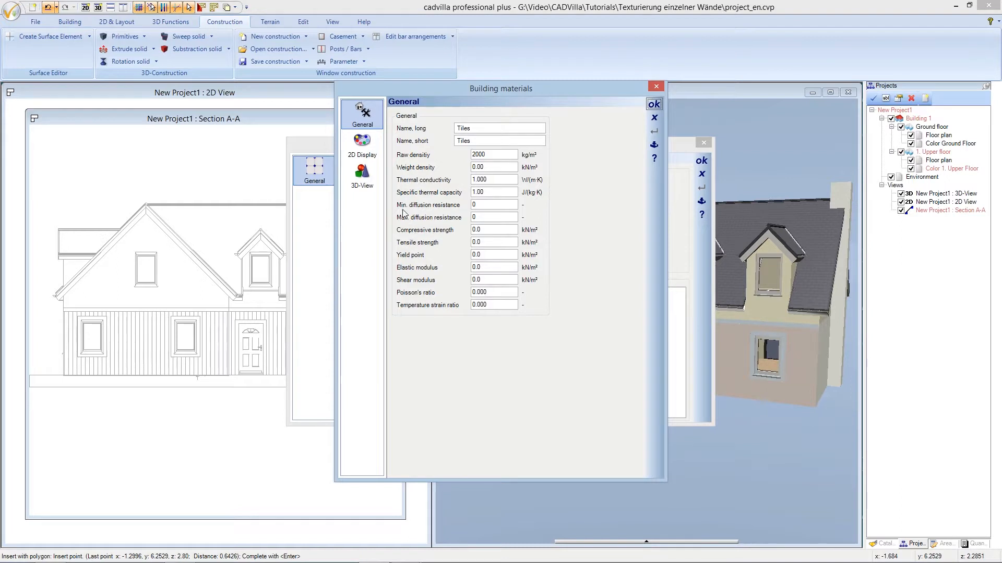
left_click(363, 176)
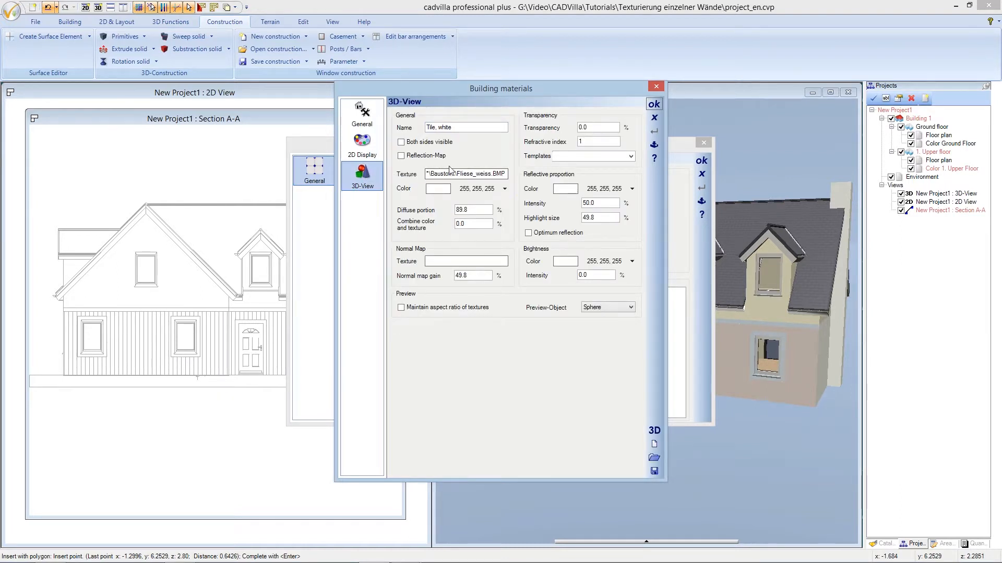
double_click(470, 176)
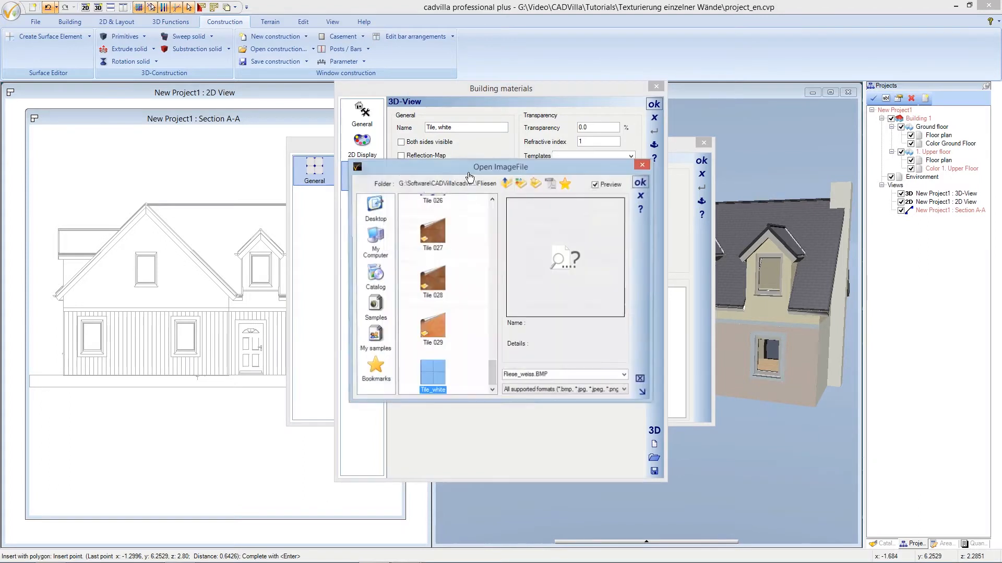
left_click_drag(494, 371, 496, 206)
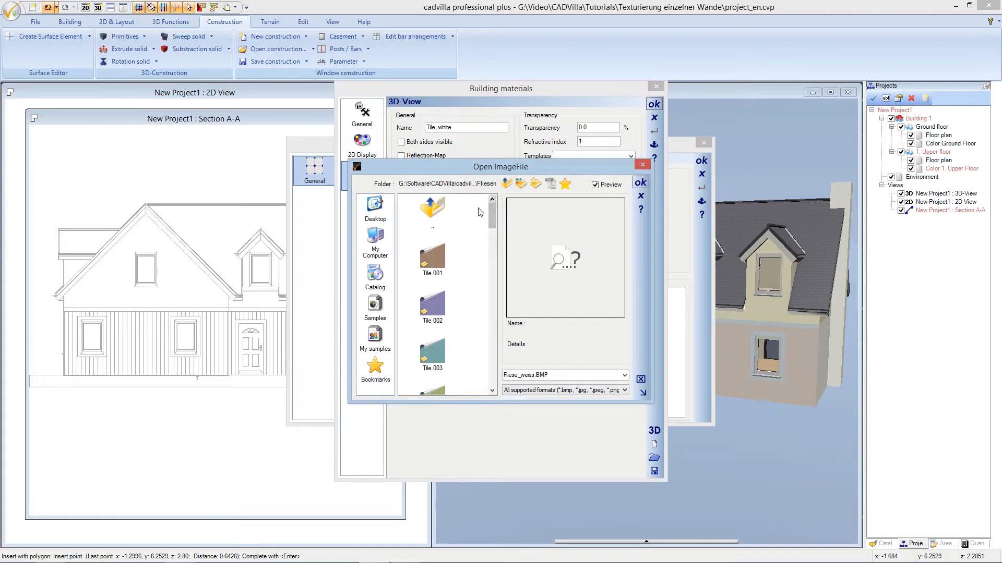
double_click(432, 209)
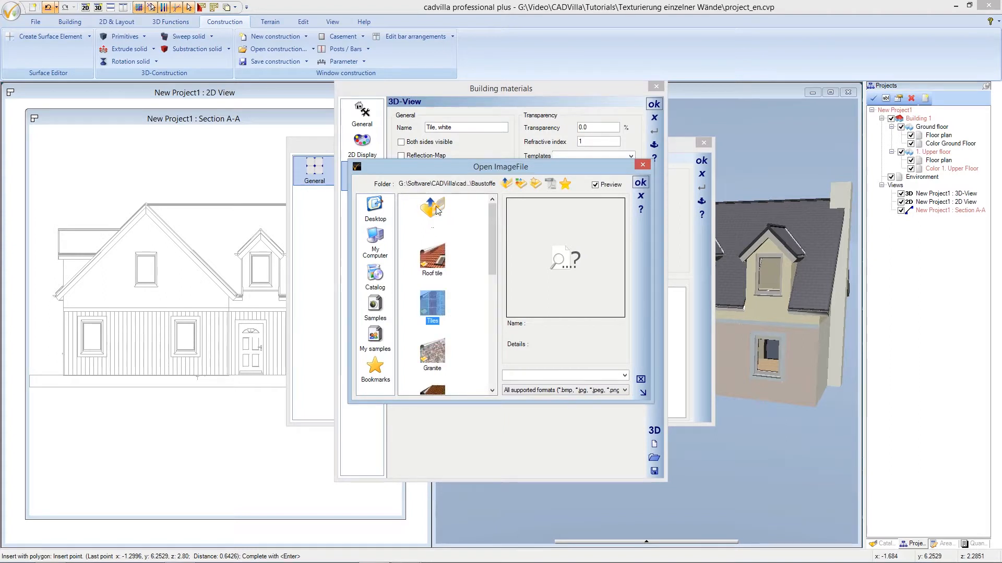
left_click_drag(491, 225, 485, 266)
double_click(437, 279)
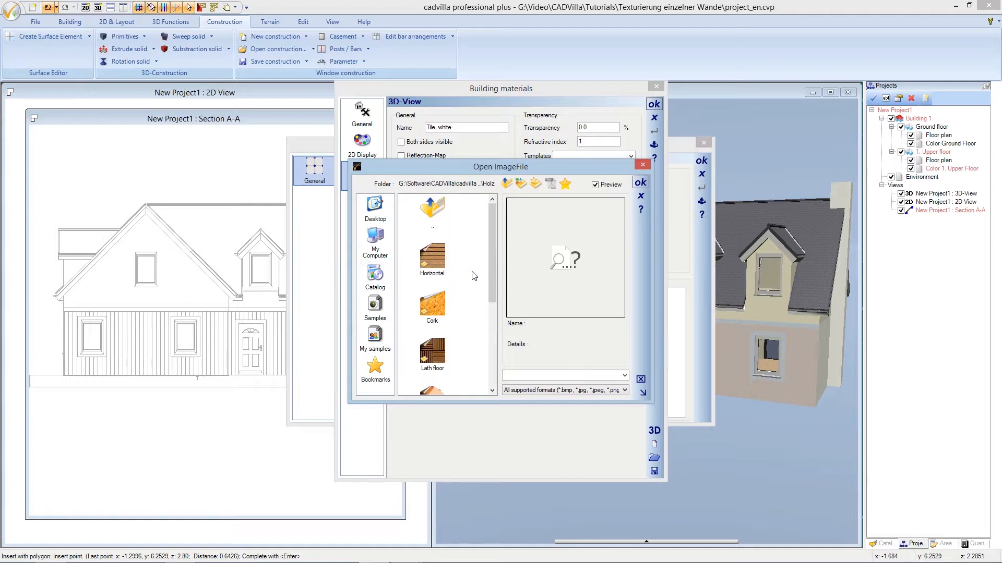
left_click_drag(488, 260, 485, 334)
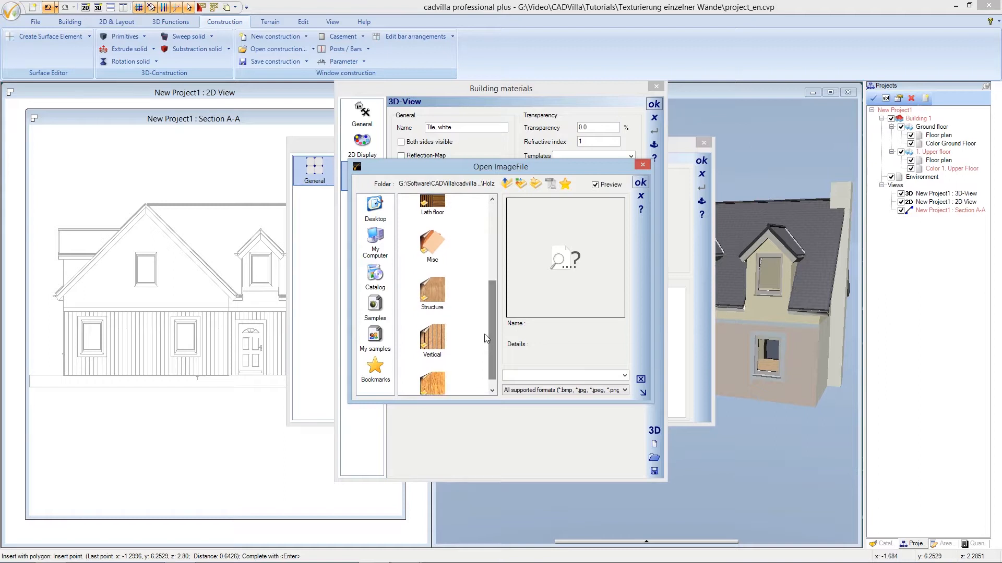
double_click(433, 339)
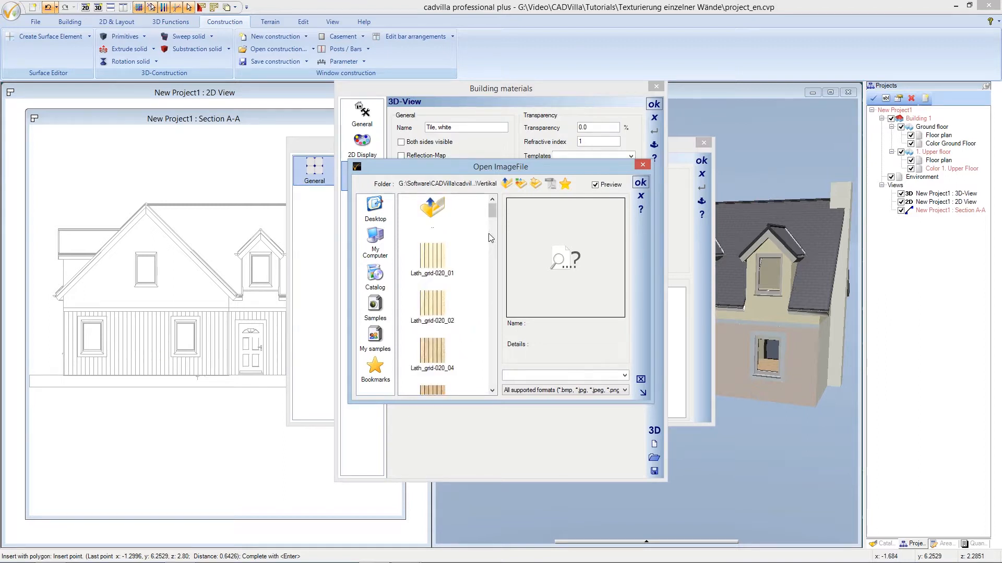
left_click_drag(493, 217, 493, 225)
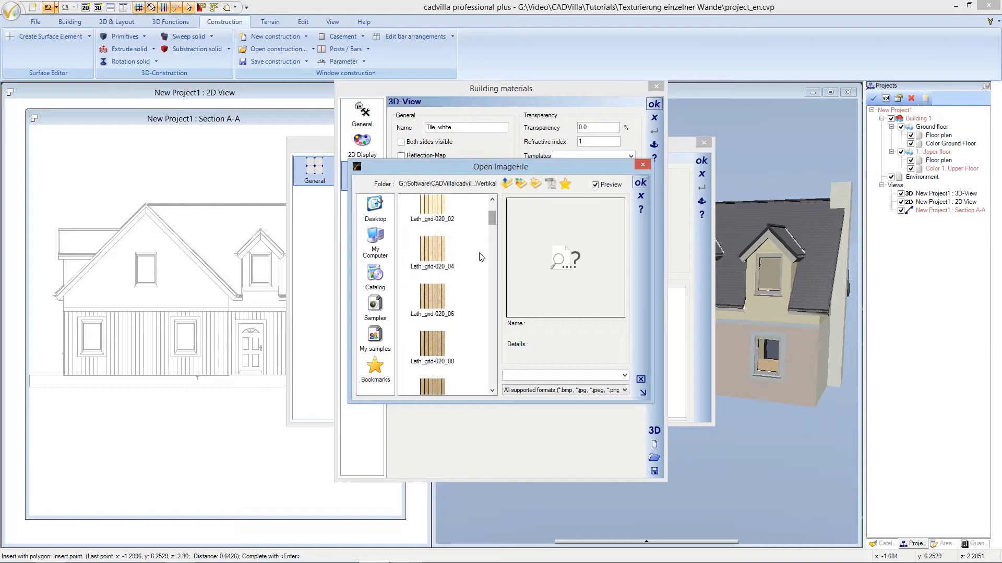
double_click(437, 295)
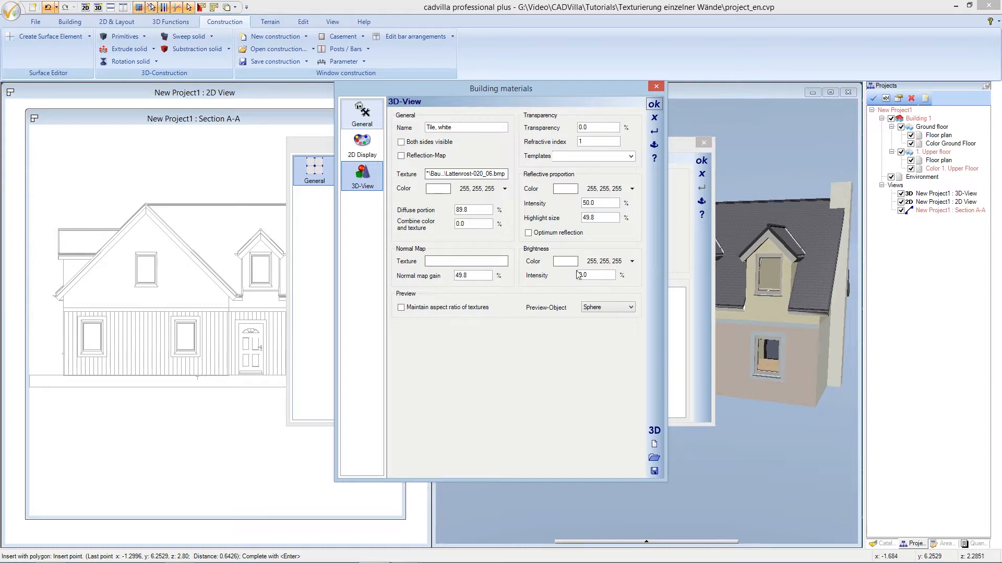
Accept the Lath_grid-020_06 texture for the gable surface element's Tiles material.
left_click(653, 106)
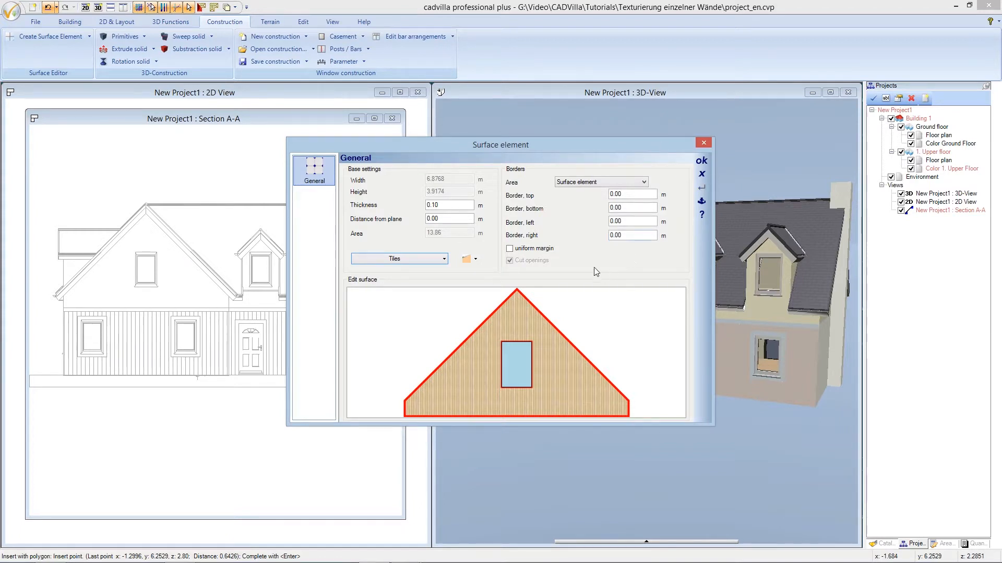
Set the rotation of the gable surface element's texture to 90°.
left_click(476, 259)
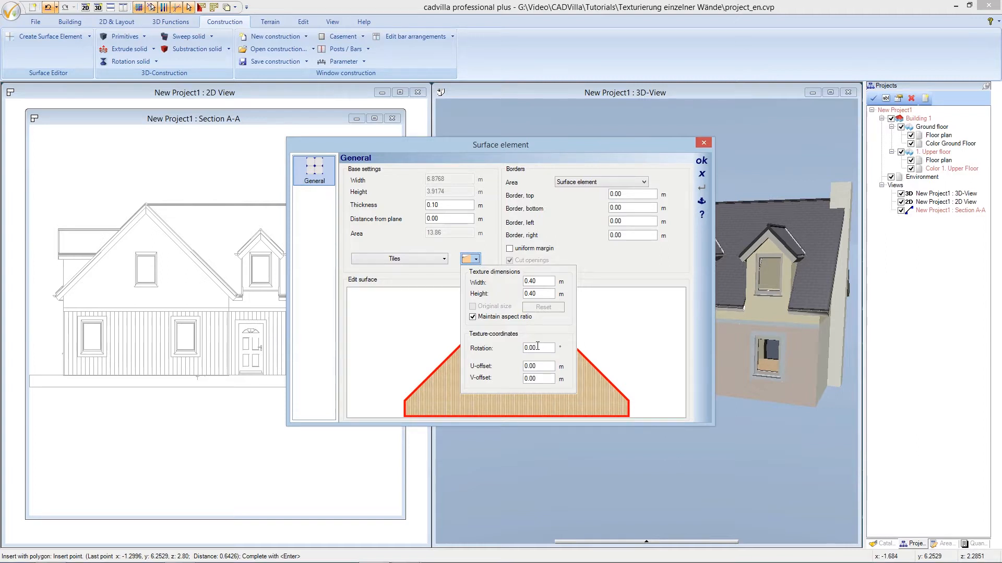
left_click(524, 348)
type("90")
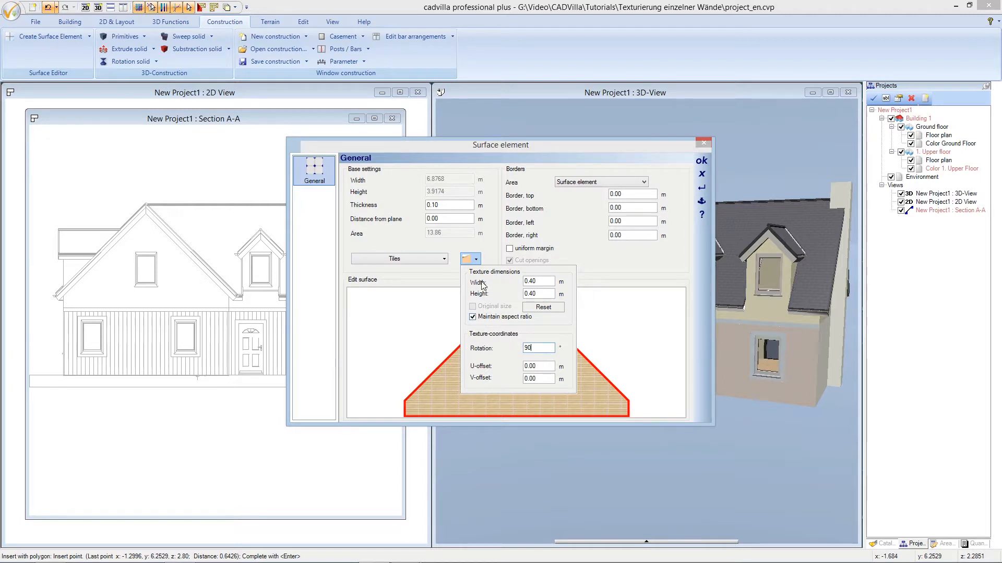
left_click(477, 260)
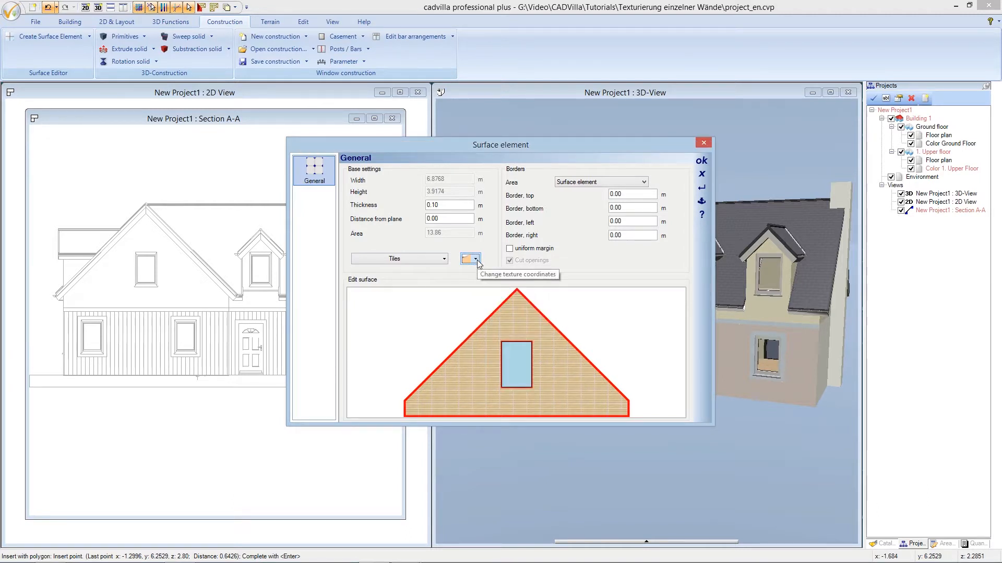
Set the gable texture's rotation to 0° and accept the surface element.
left_click(476, 260)
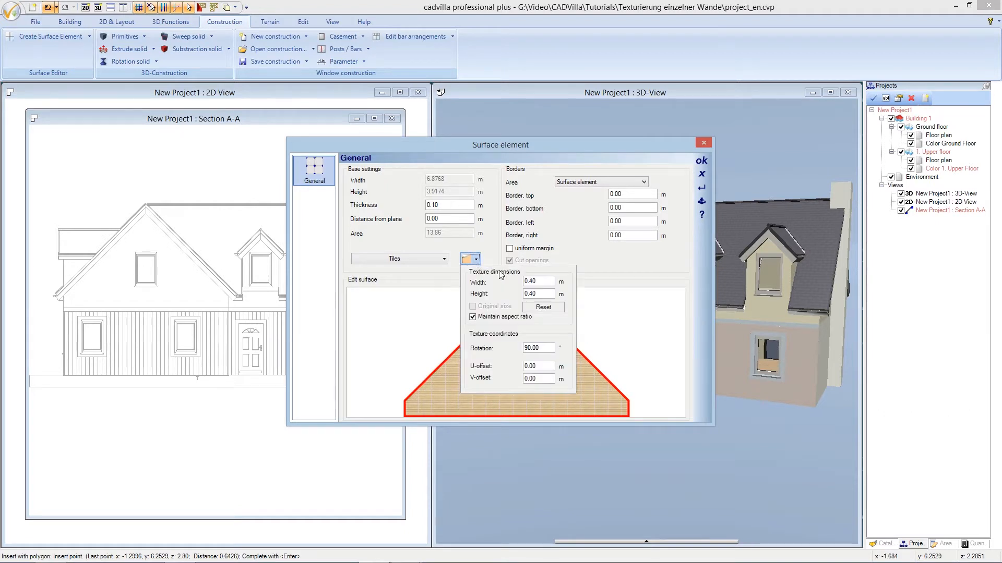
double_click(523, 348)
type("0")
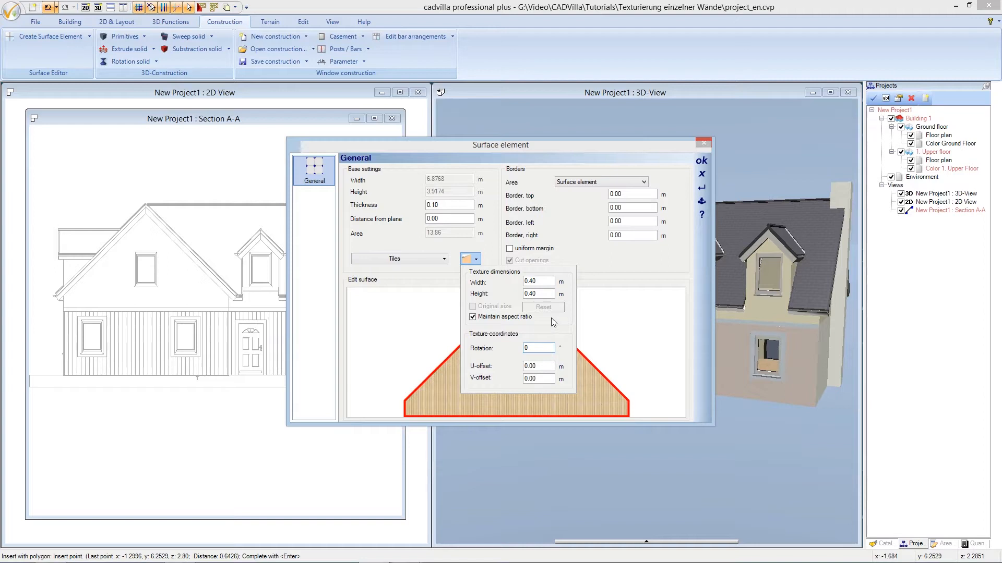
left_click(476, 259)
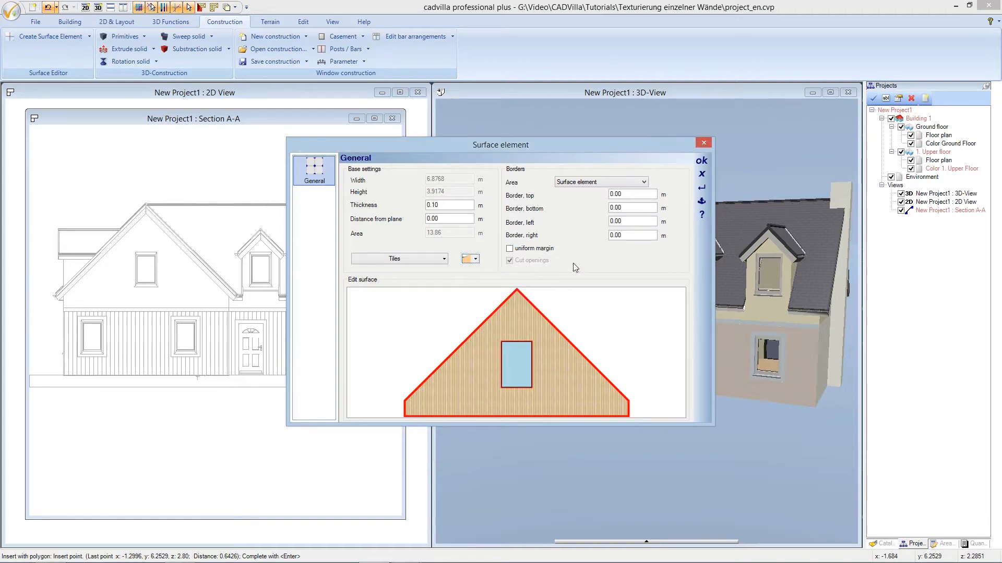
left_click(701, 161)
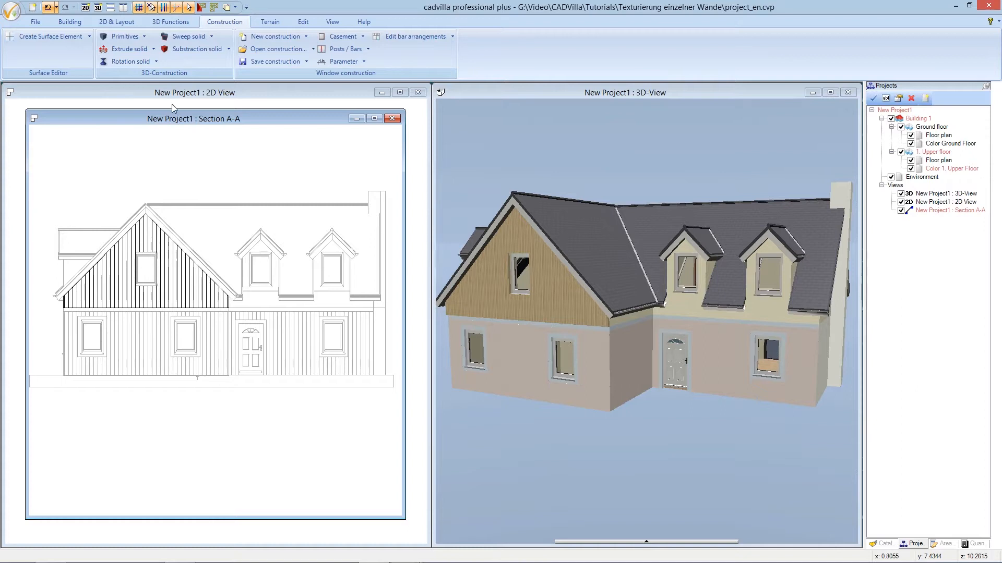
Start the numeric parallel guideline tool in Section A-A and change the guidelines' line colour to green.
left_click(120, 22)
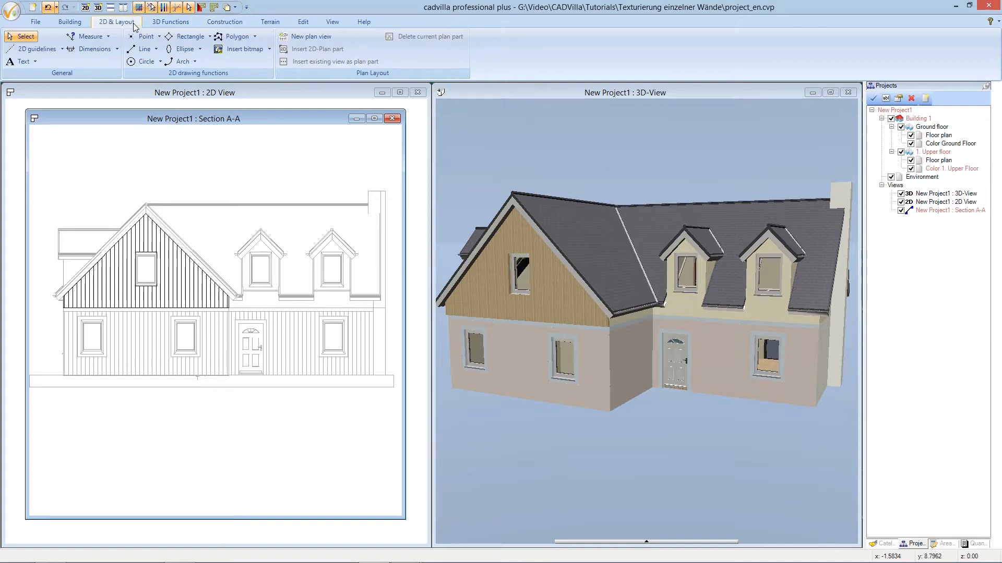
left_click(62, 49)
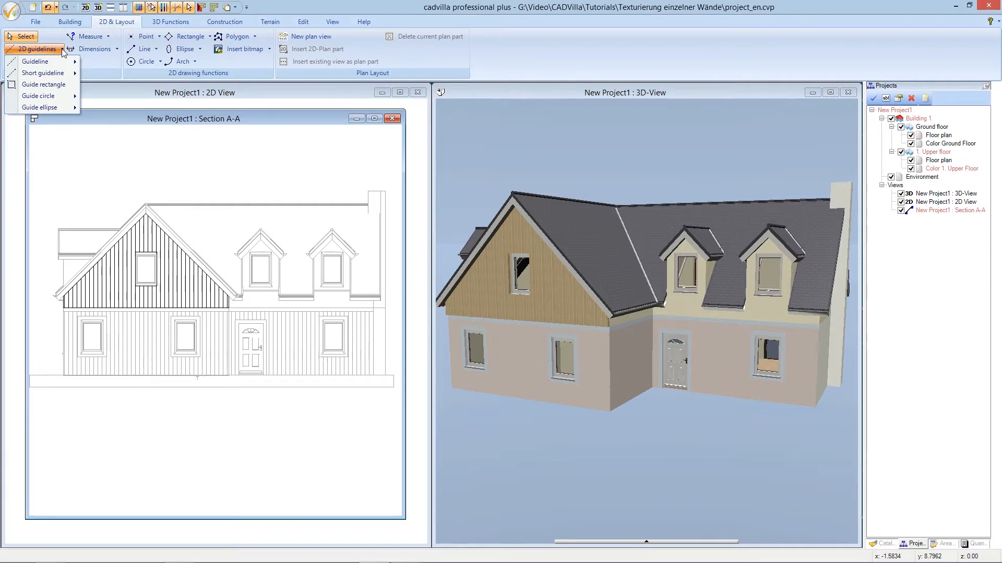
mouse_move(61, 63)
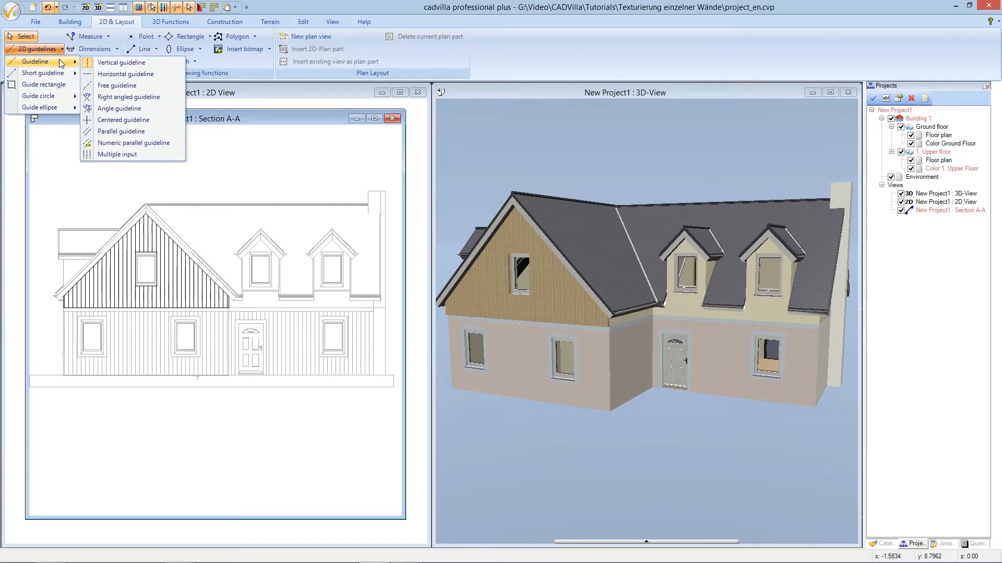
left_click(135, 143)
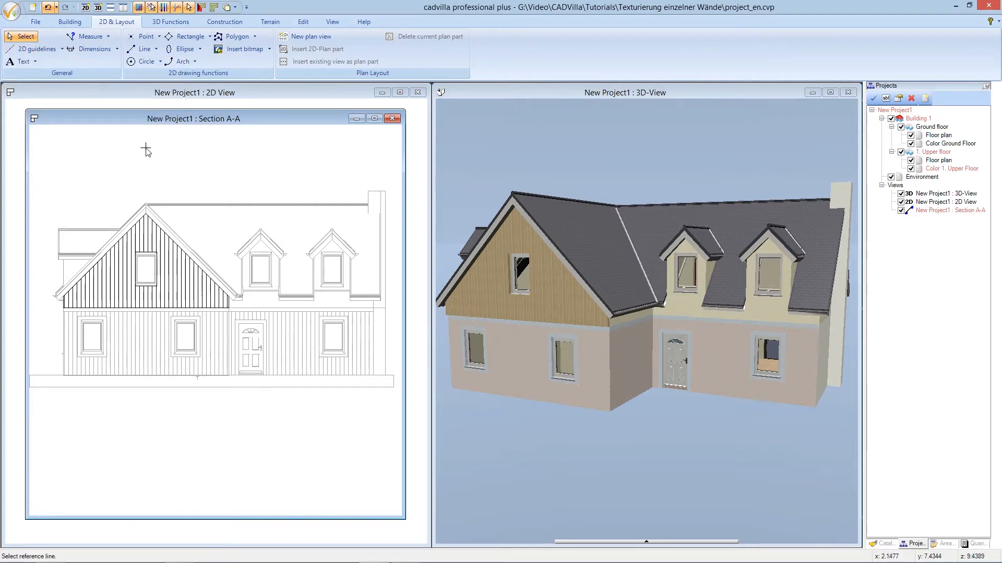
right_click(145, 150)
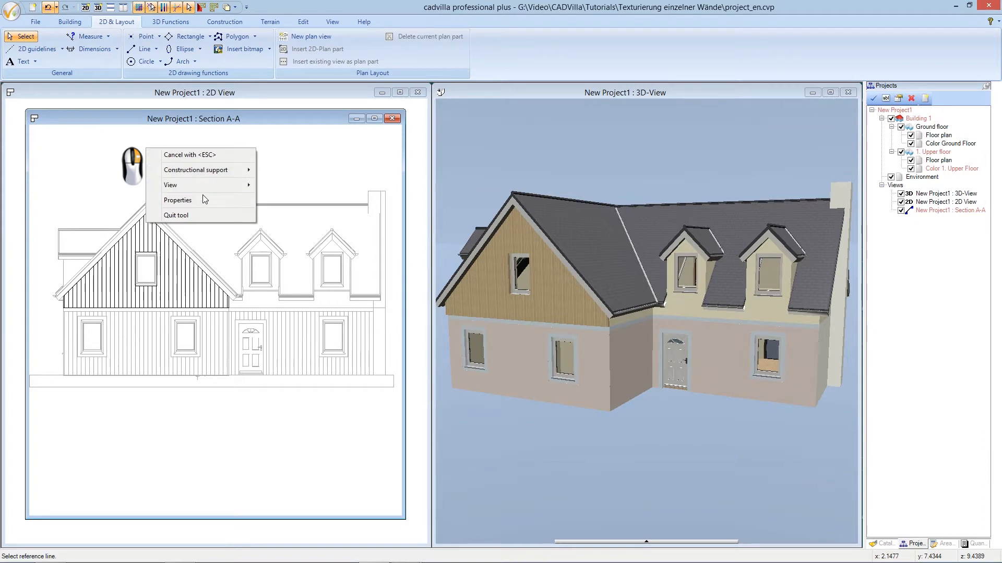
left_click(240, 202)
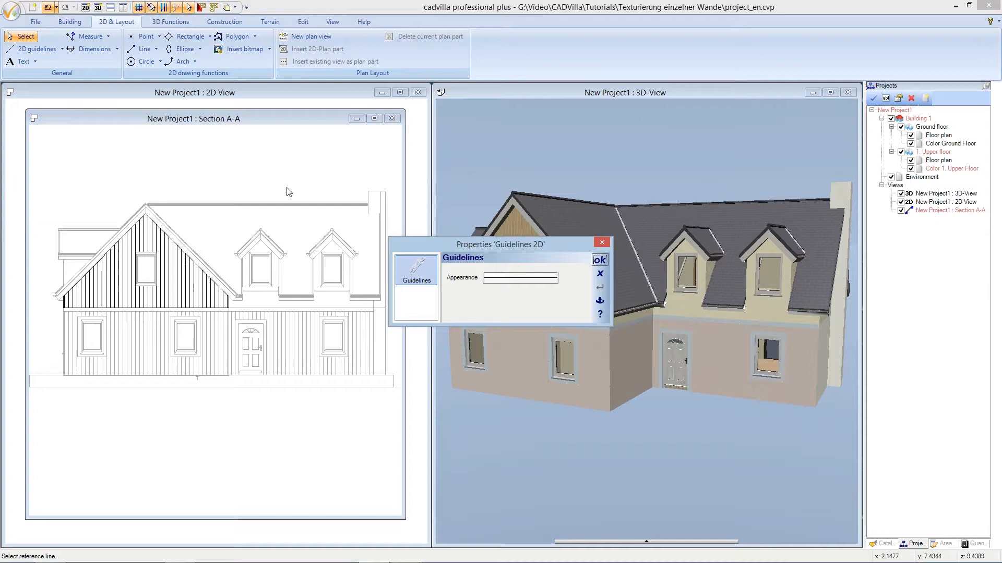
left_click(512, 276)
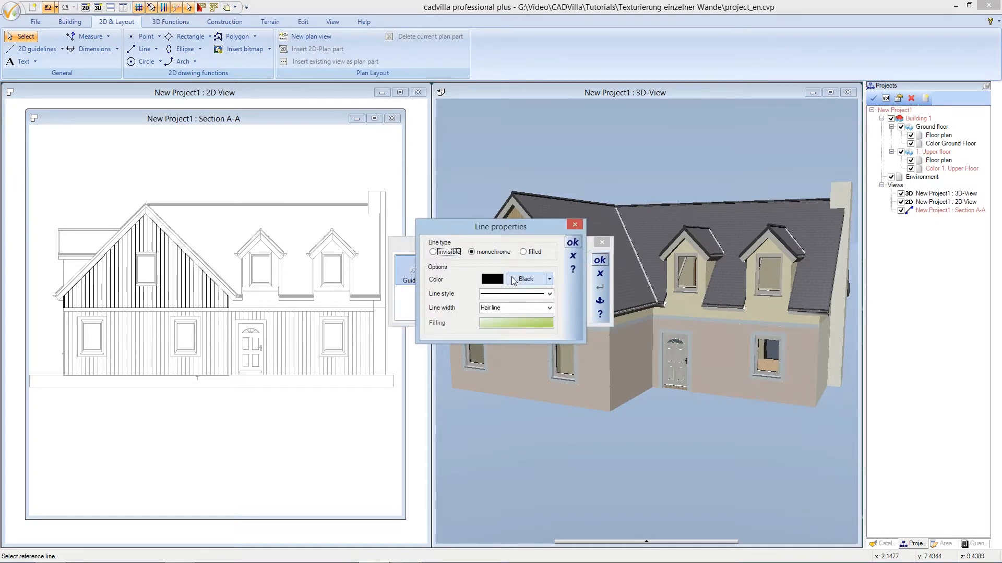
left_click(536, 279)
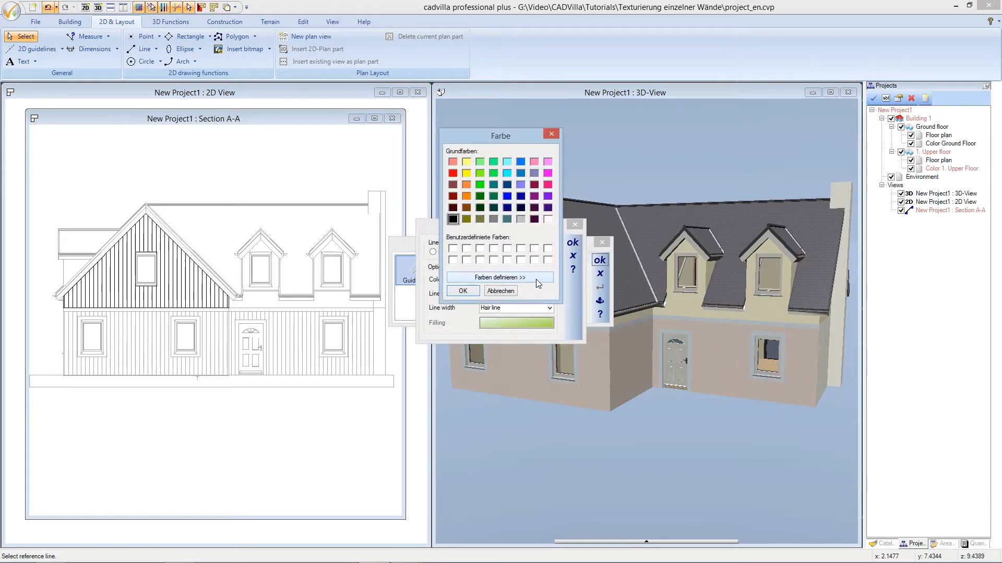
left_click(480, 186)
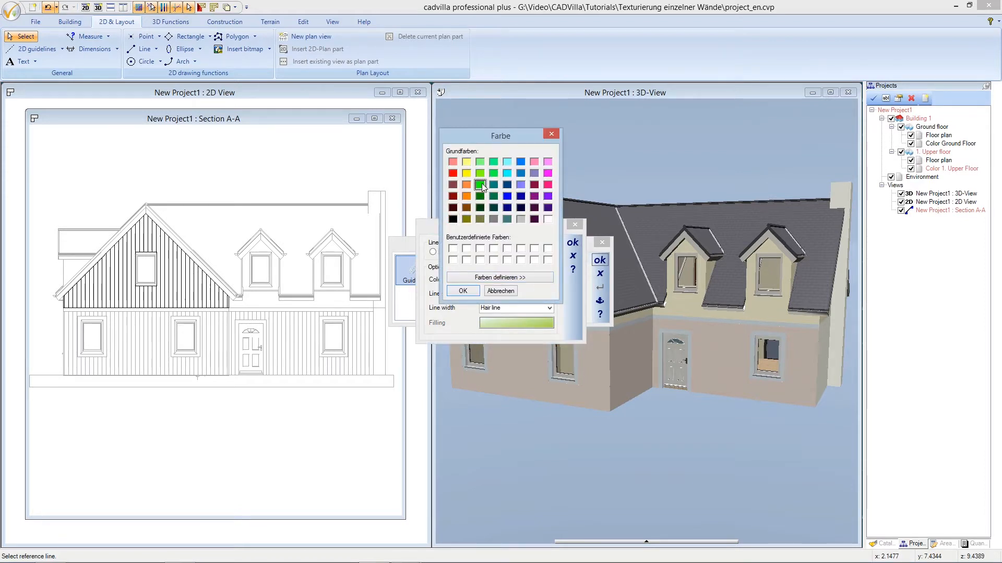
left_click(475, 293)
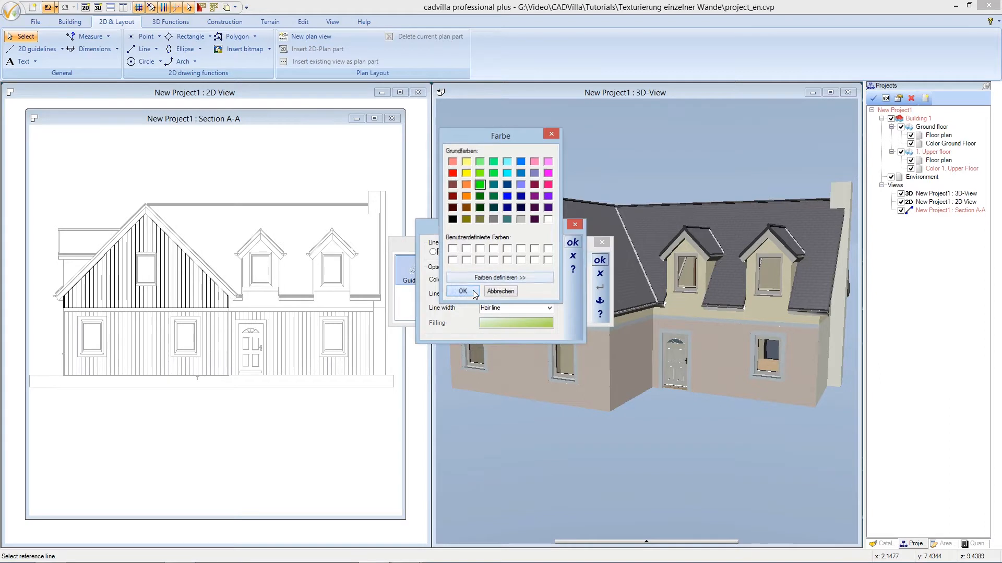
left_click(572, 244)
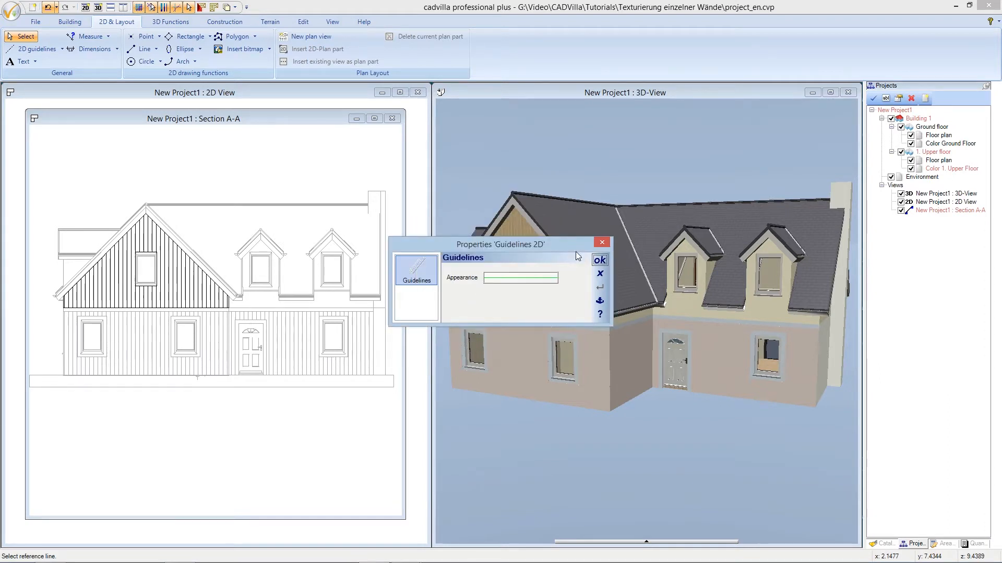
left_click(599, 261)
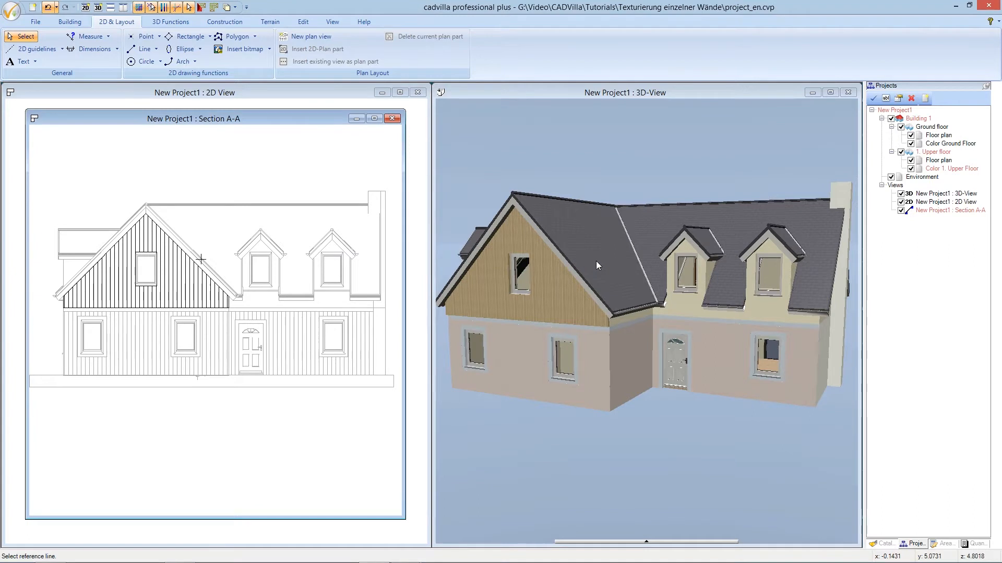
Insert a parallel guideline 0.15 m above the horizontal line at the base of the upper floor.
left_click(344, 308)
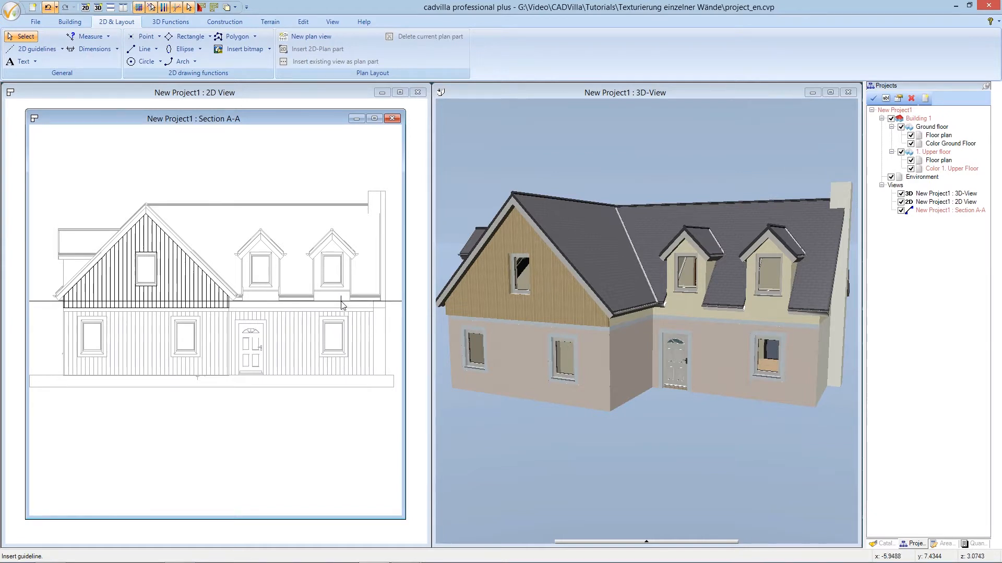
left_click(341, 302)
type("0,15")
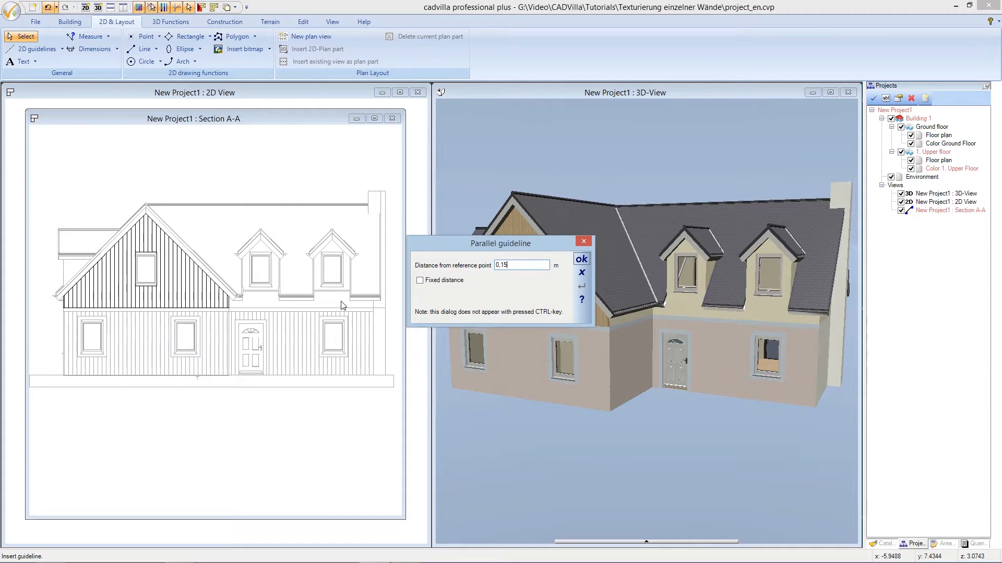
key("Return")
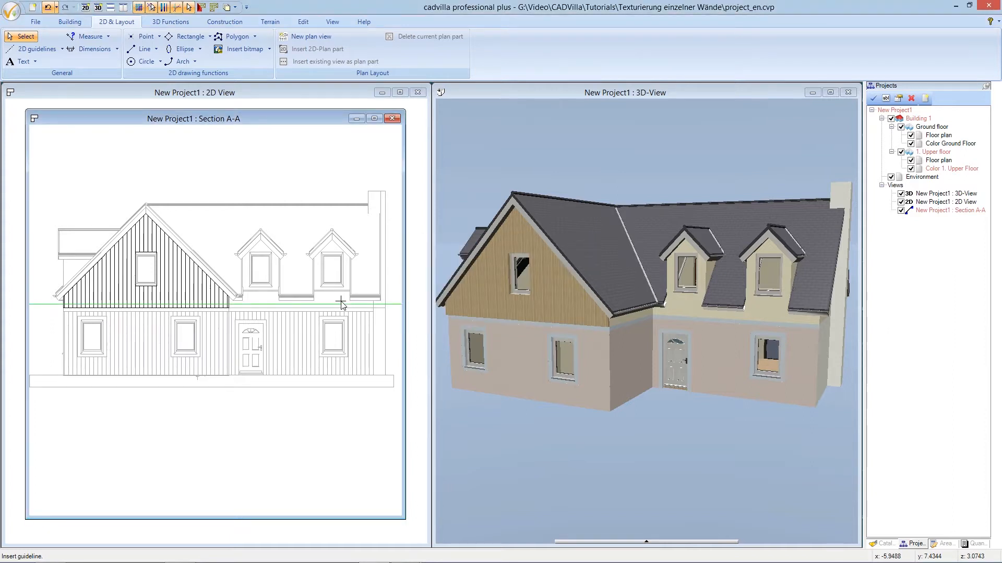
Insert a second parallel guideline 0.15 m above the first one and end the guideline tool.
left_click(341, 304)
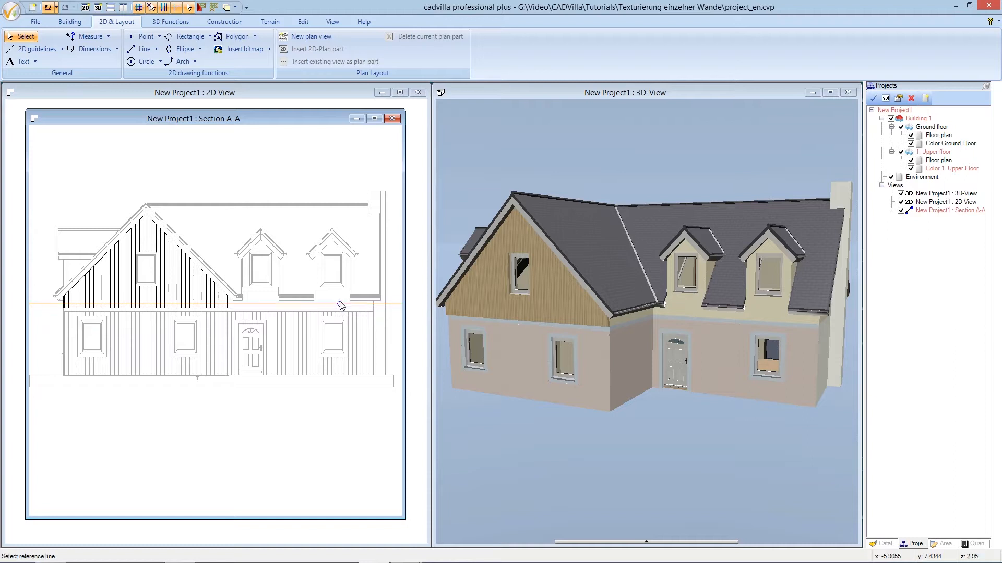
left_click(341, 302)
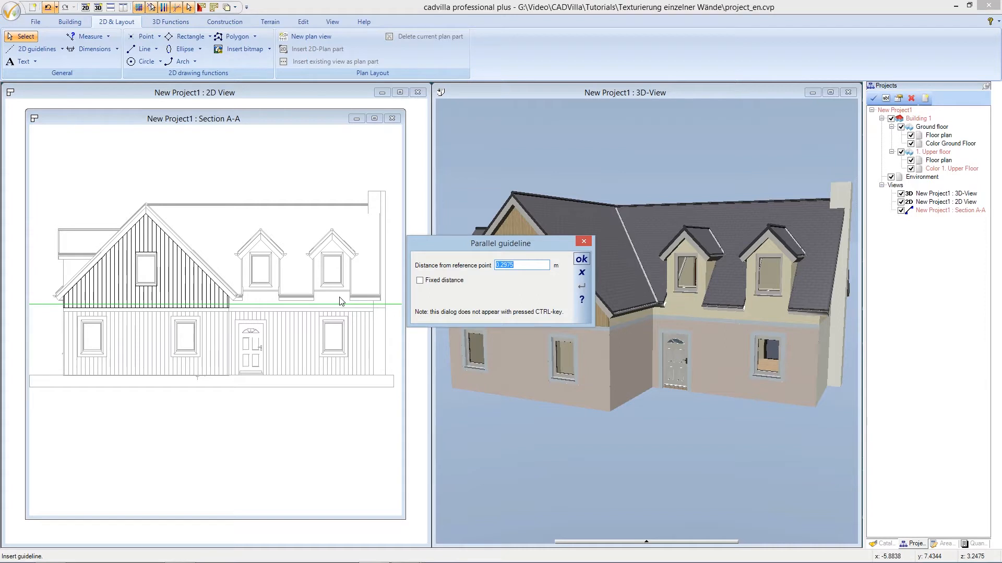
type("0")
key("Return")
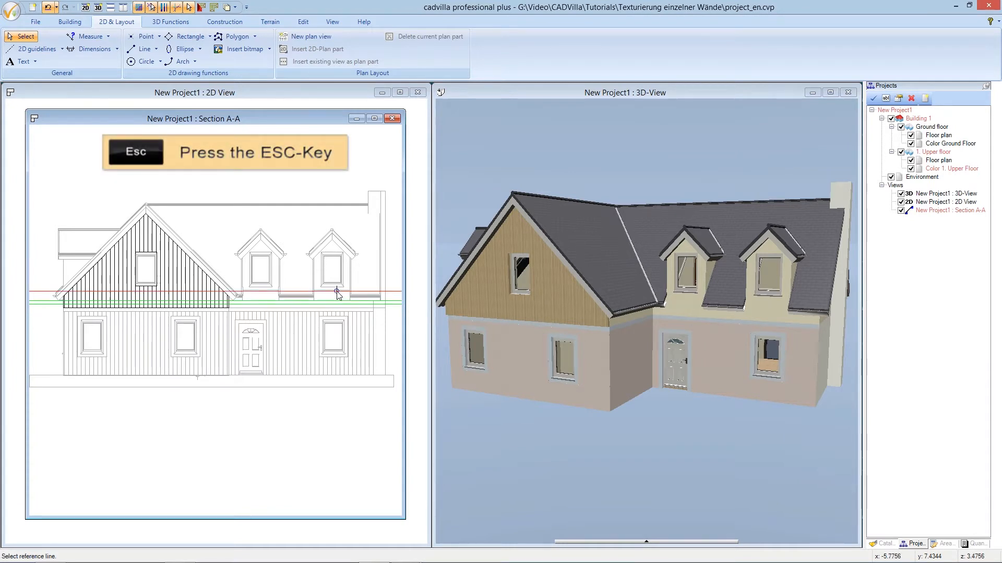
key("Escape")
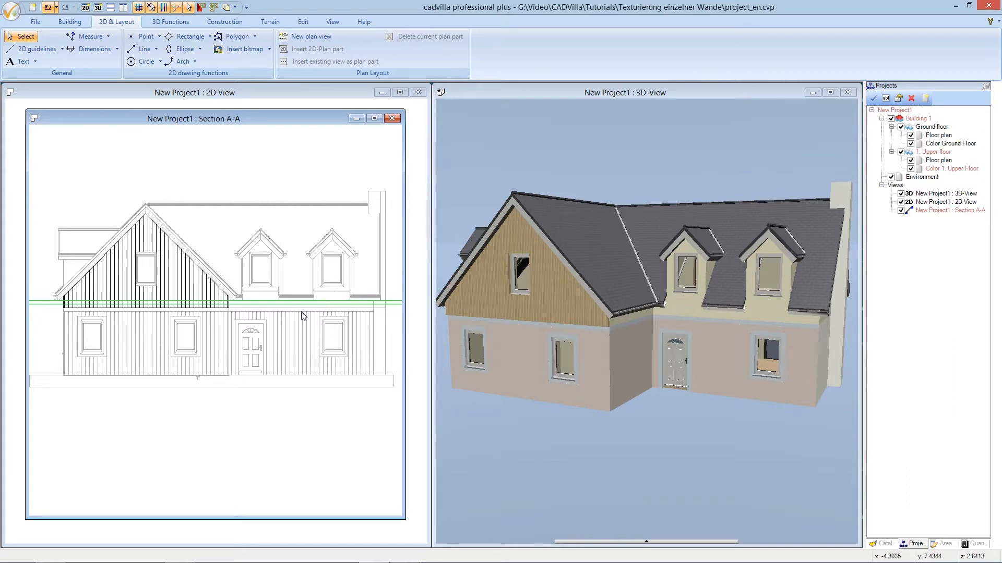
Start a polygon surface element and pick the upper-floor wall below the dormers in 3D as its plane.
scroll(319, 317, "up", 1)
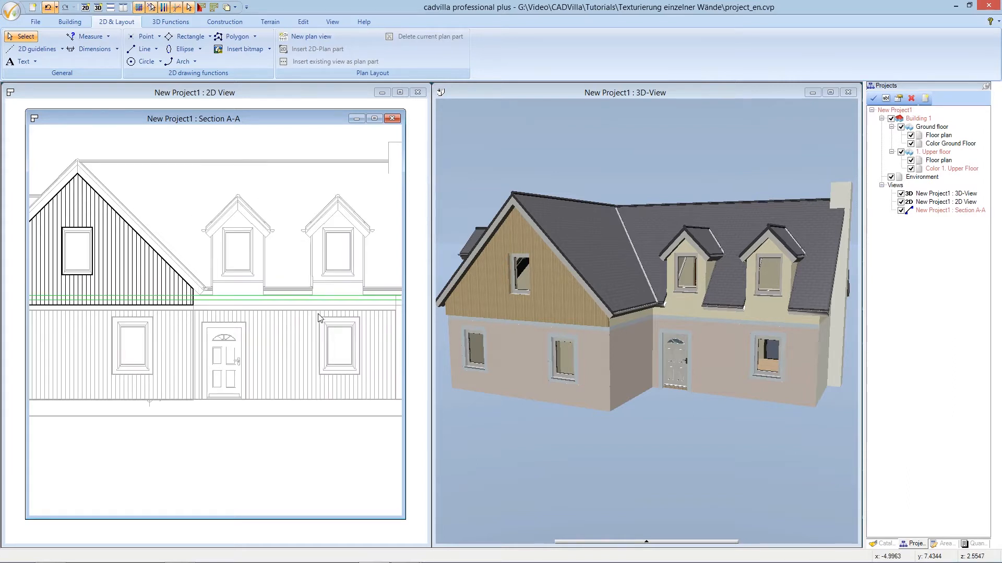
key("Right")
key("Right")
key("Right")
key("Right")
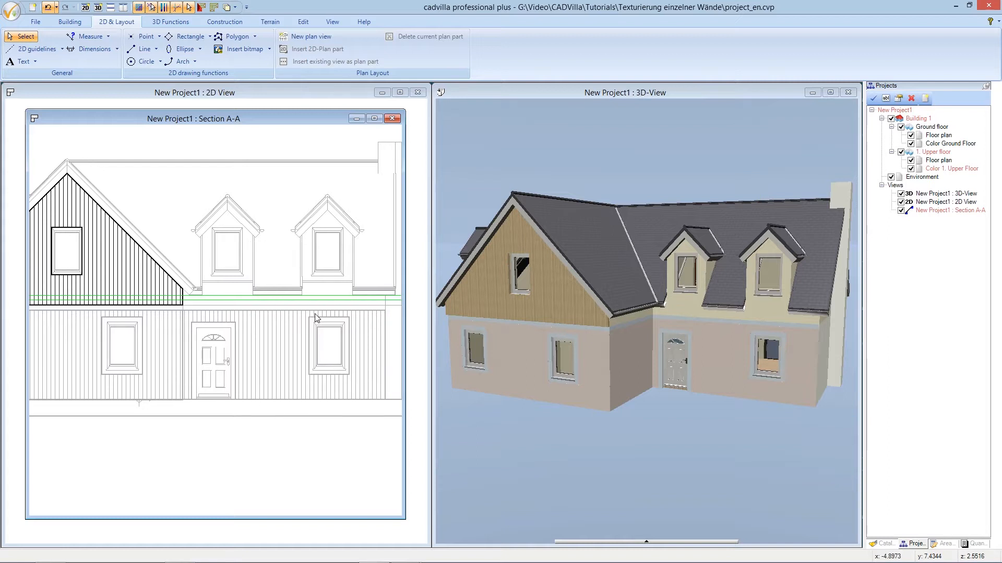
key("Right")
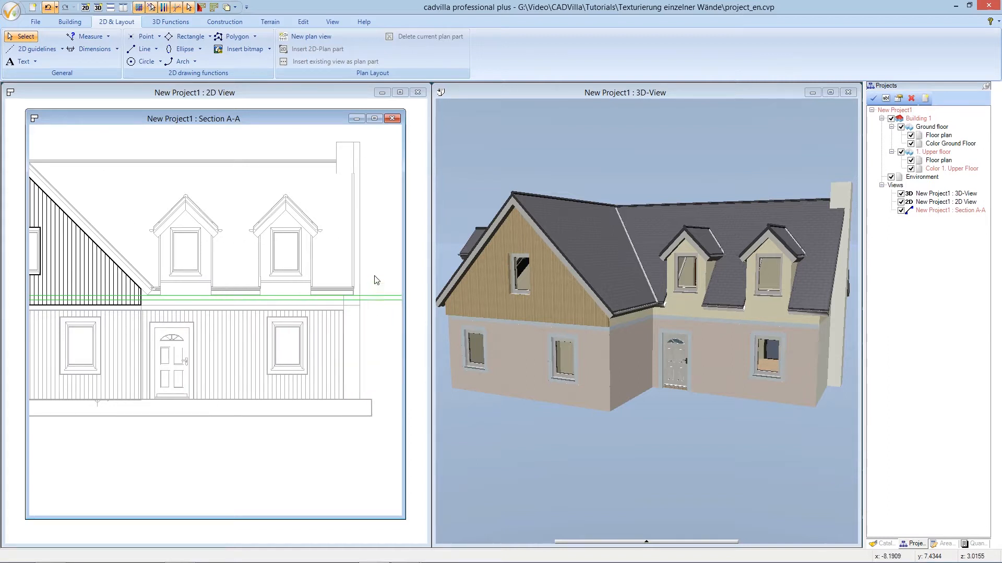
left_click(238, 22)
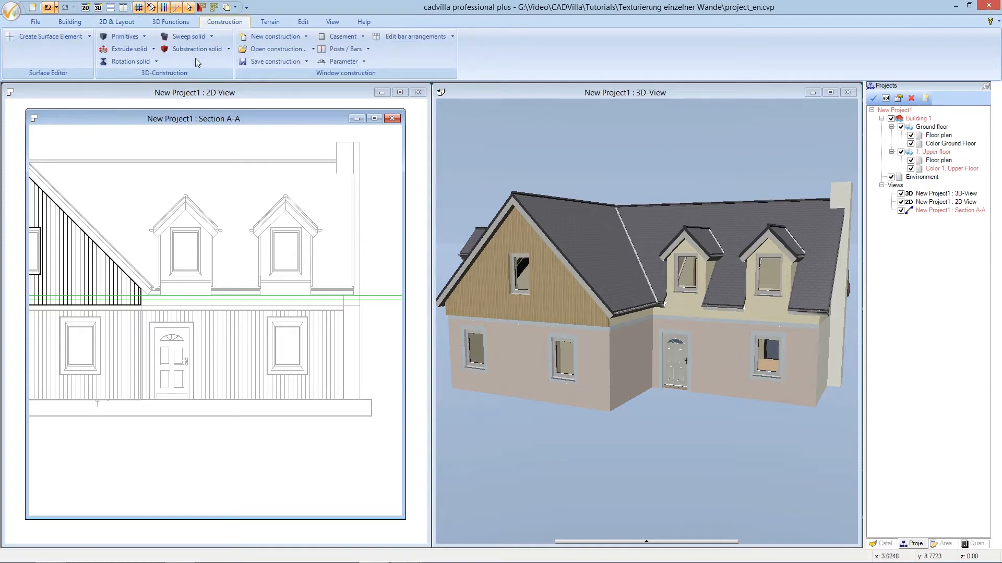
left_click(90, 37)
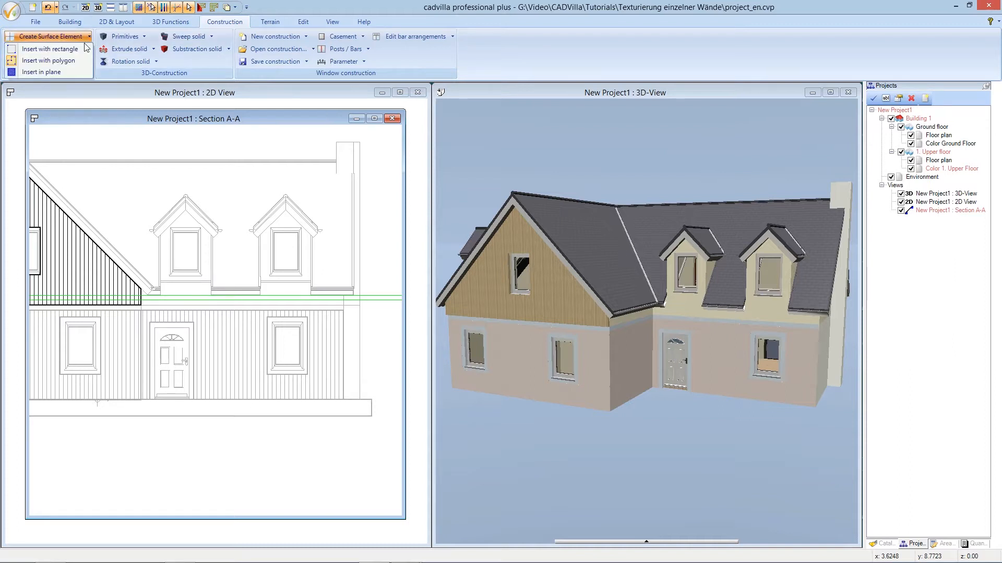
left_click(77, 61)
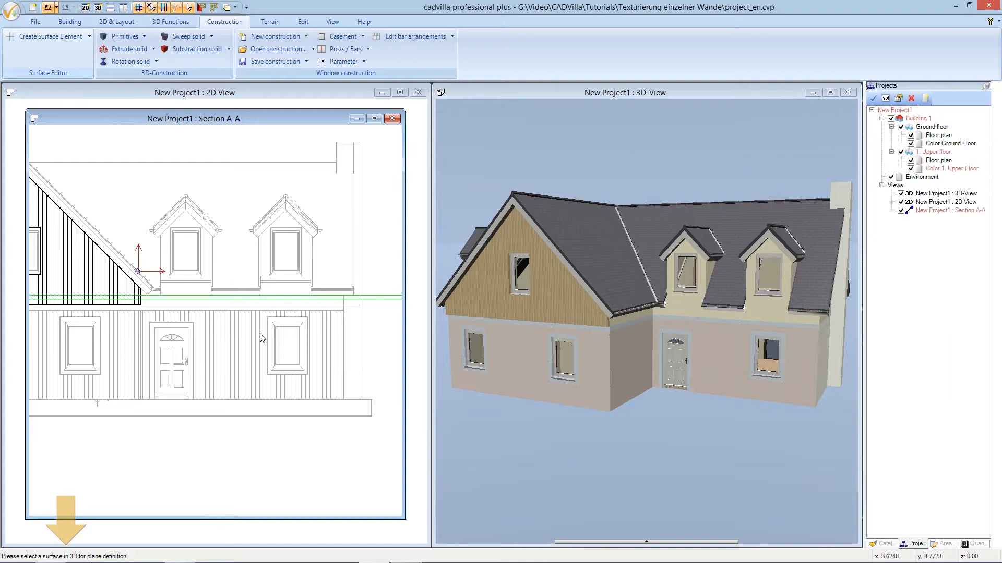
left_click(685, 309)
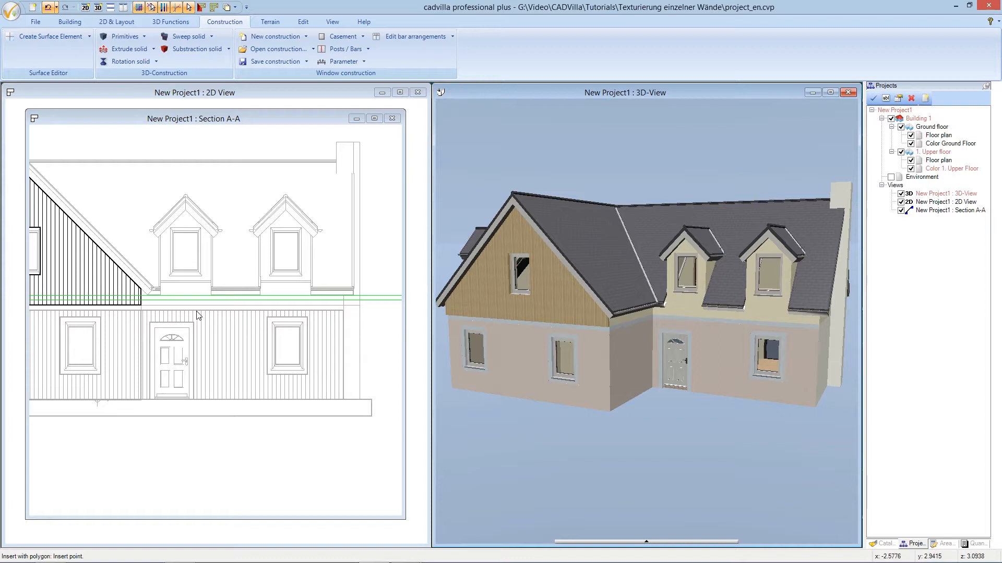
Outline a strip about 5.99 m by 0.15 m between the two green guidelines in Section A-A and complete the polygon.
left_click(142, 297)
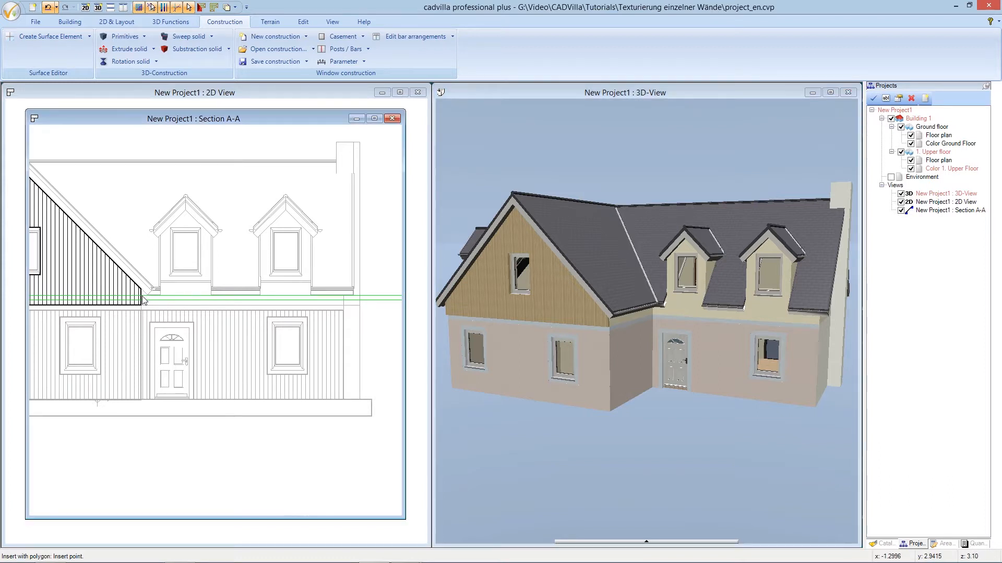
left_click(345, 298)
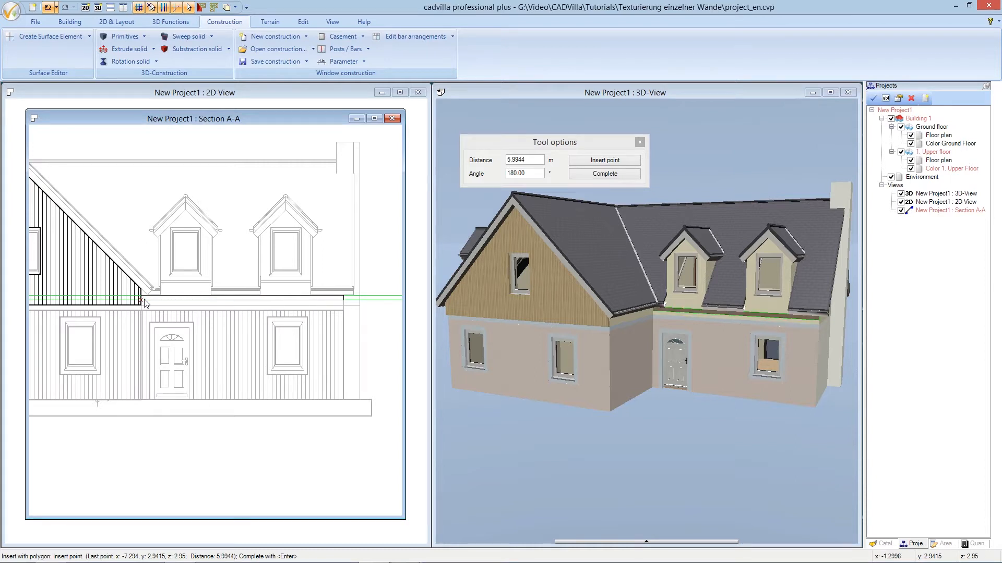
left_click(144, 300)
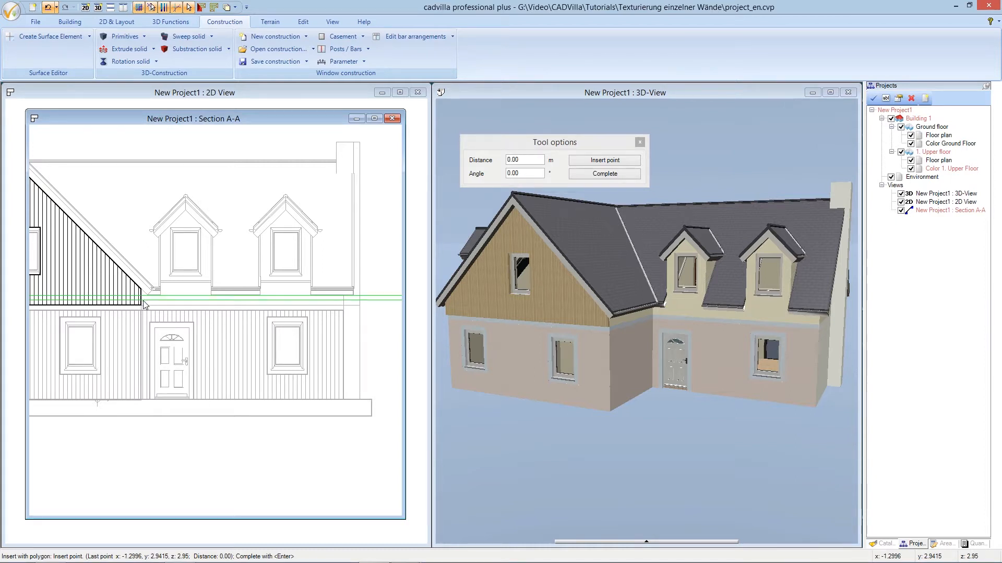
right_click(136, 312)
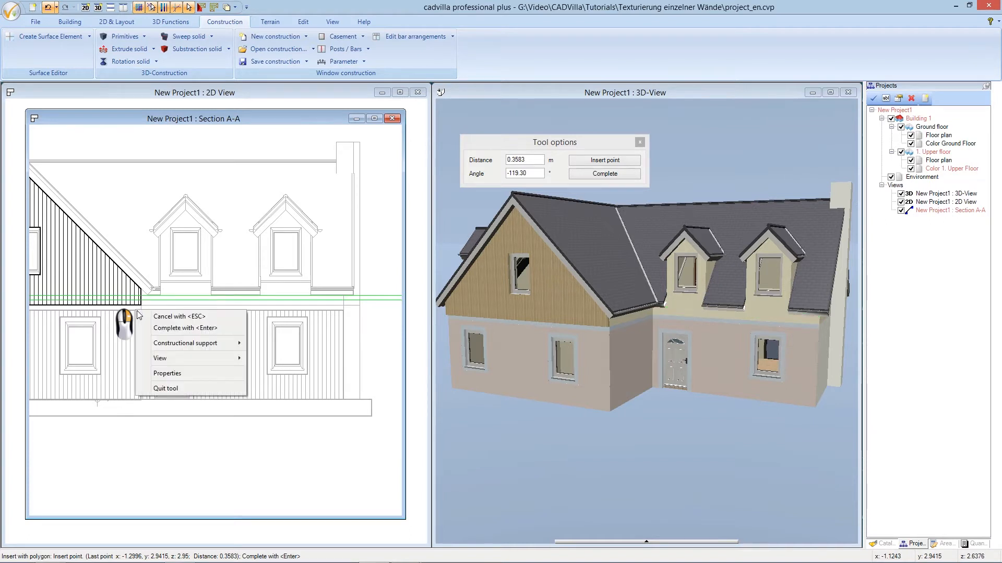
left_click(162, 328)
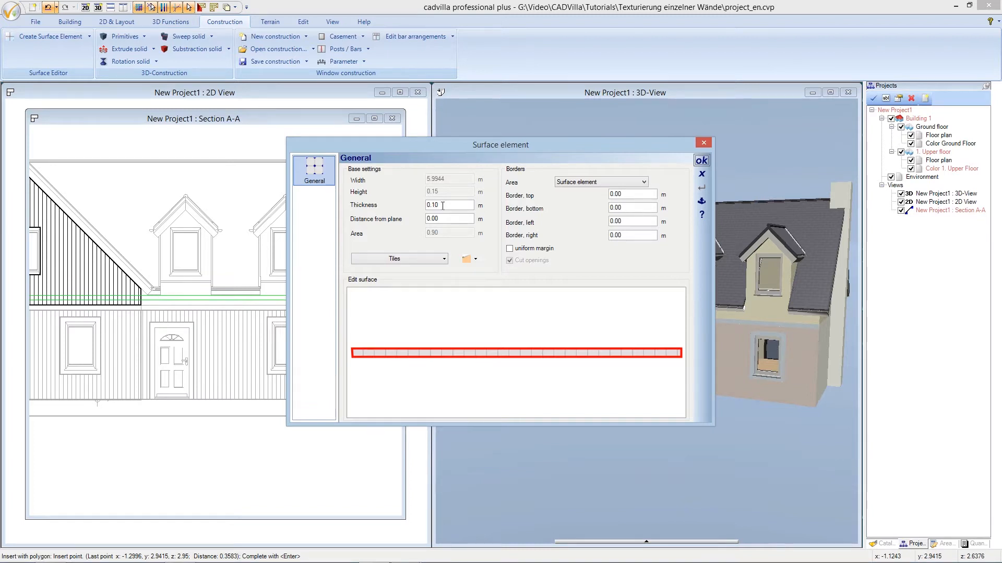
Reduce the strip's thickness, accept the surface element and finish the polygon insertion.
left_click_drag(442, 206, 411, 206)
type("00")
left_click(701, 162)
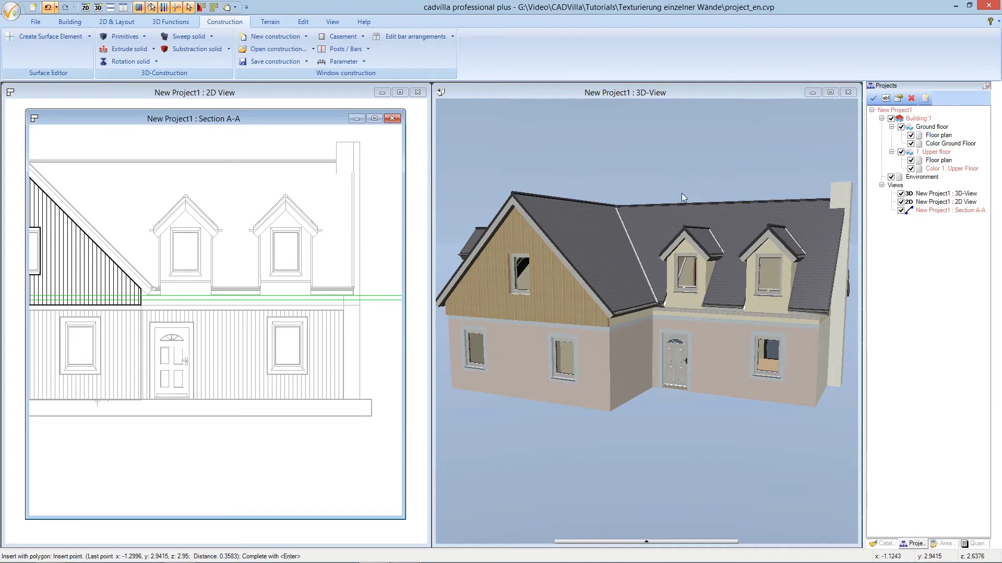
key("Return")
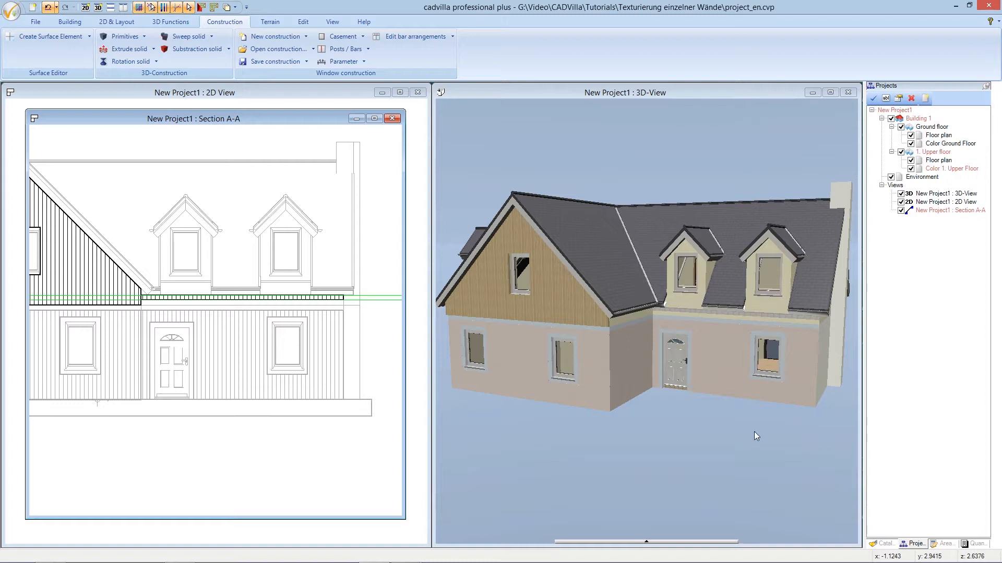
Apply the Plaster standard-009_01 texture from the catalog to only the new wall strip below the dormers in 3D.
left_click(883, 544)
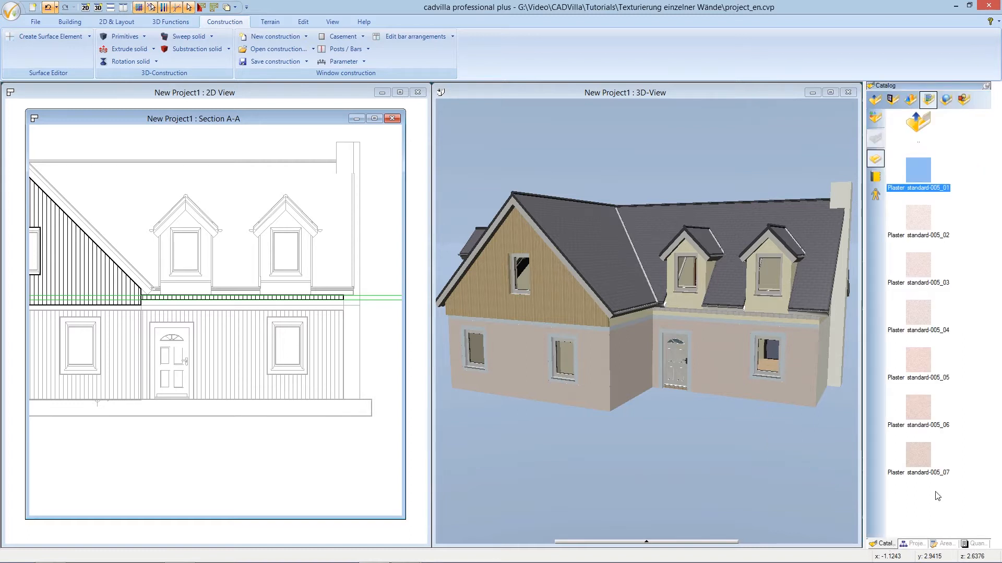
double_click(918, 124)
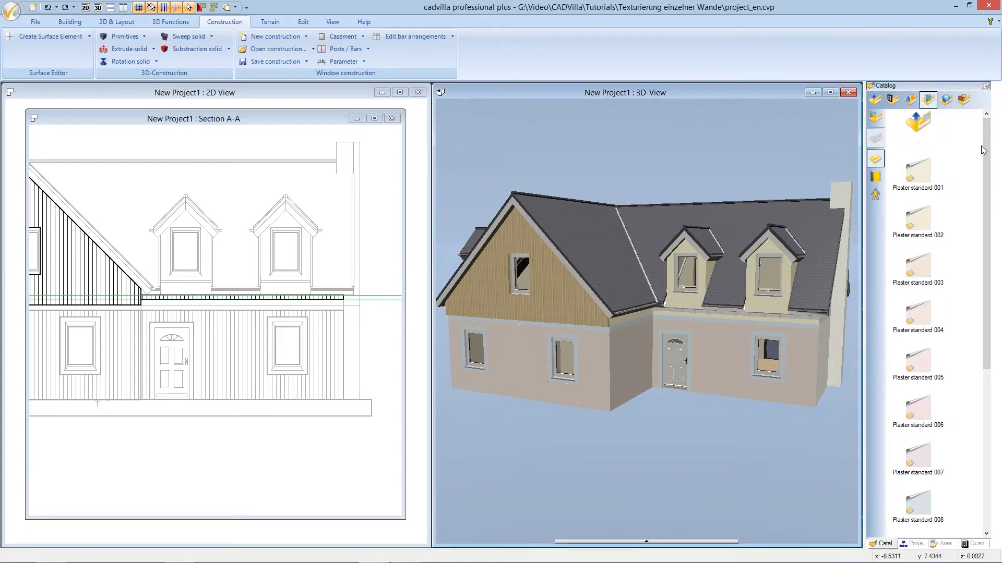
left_click_drag(983, 156, 971, 261)
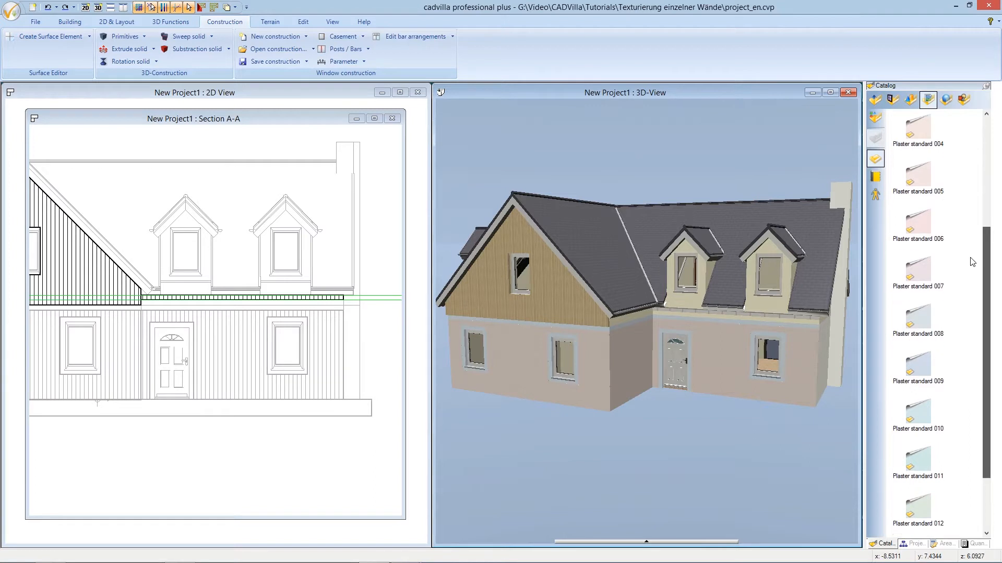
double_click(925, 359)
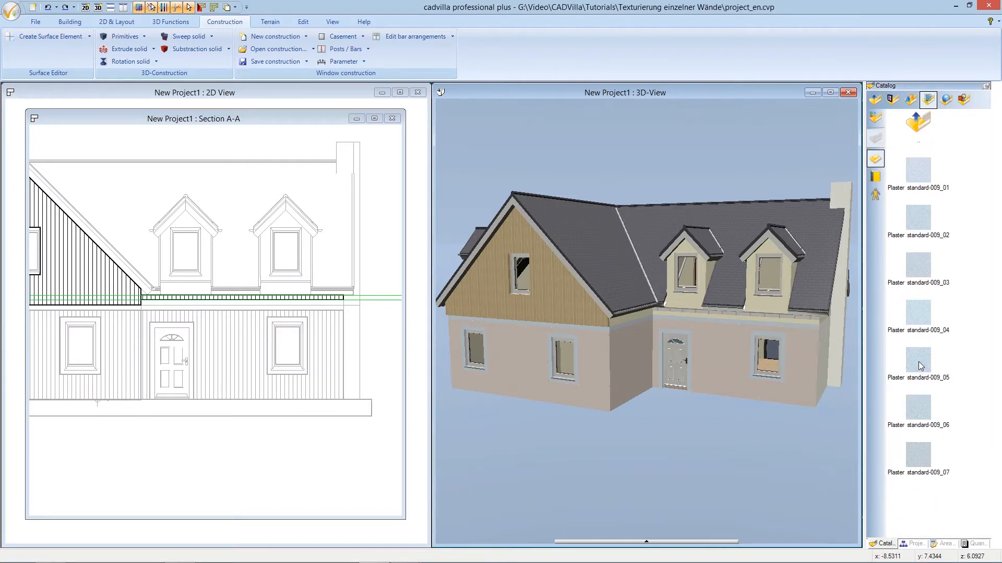
left_click(918, 178)
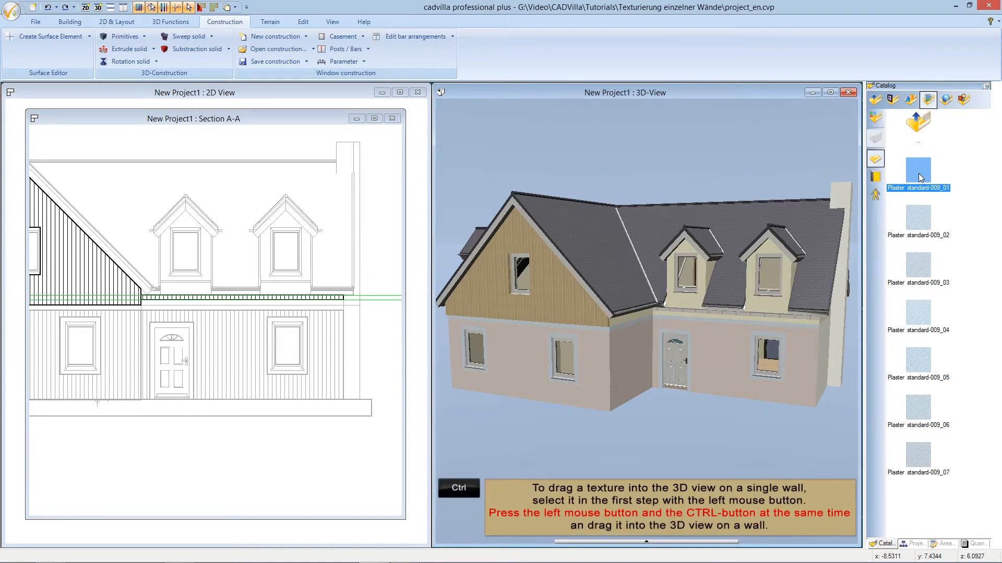
left_click_drag(918, 174, 765, 314, "ctrl")
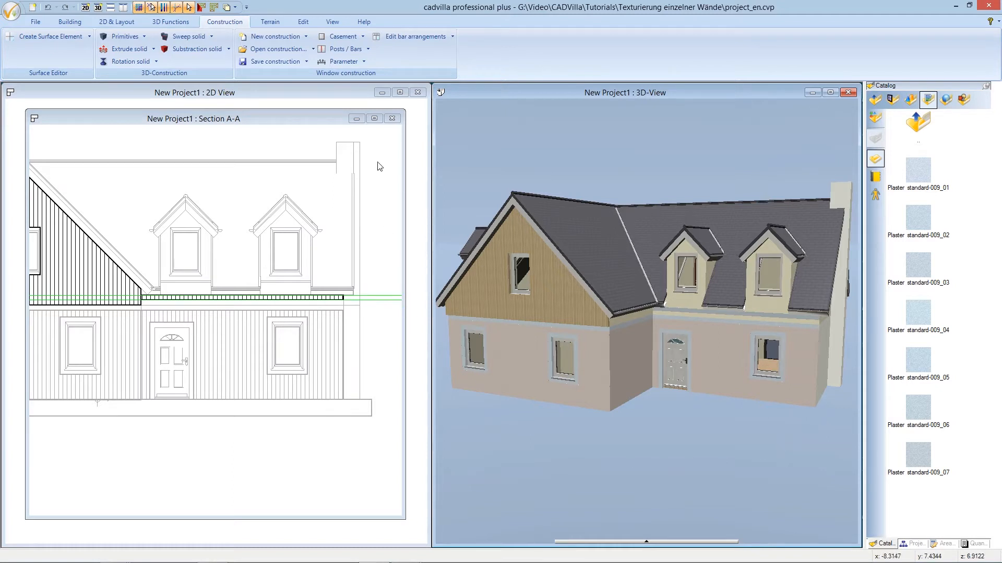
Maximize the Section A-A view and make the ground floor with its Color Ground Floor layer active.
left_click(375, 119)
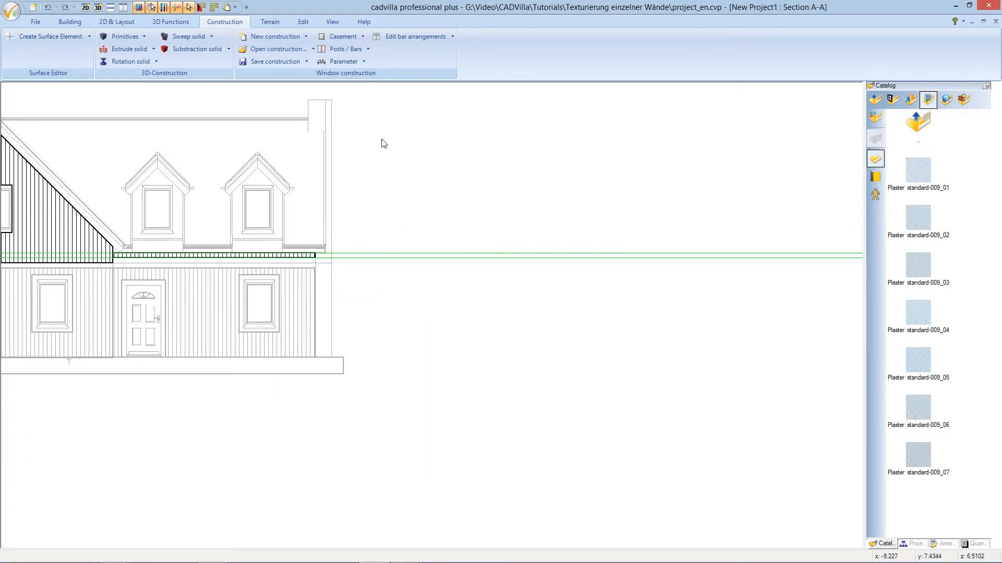
scroll(390, 160, "down", 1)
scroll(397, 170, "down", 1)
scroll(107, 116, "up", 1)
scroll(132, 123, "up", 1)
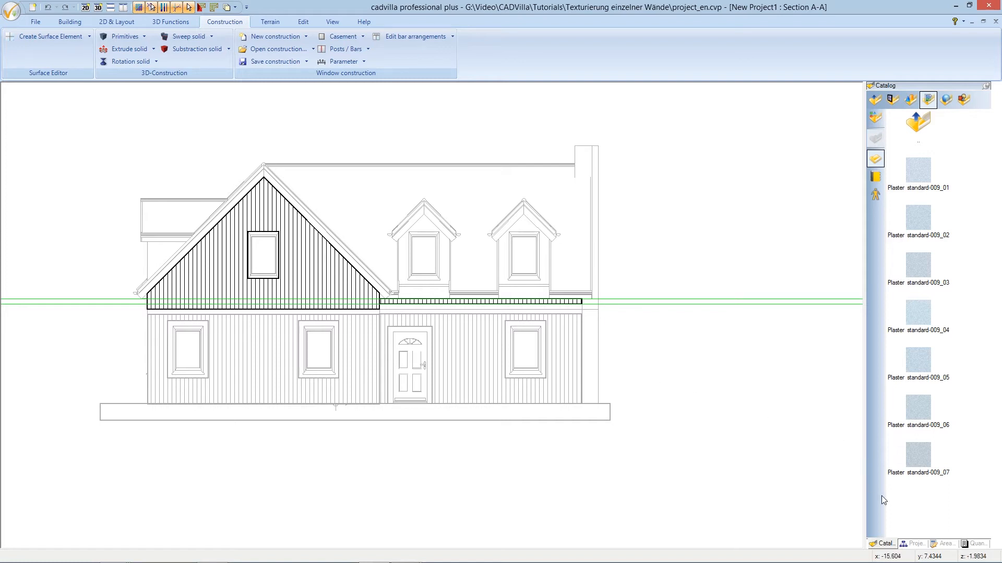
left_click(913, 543)
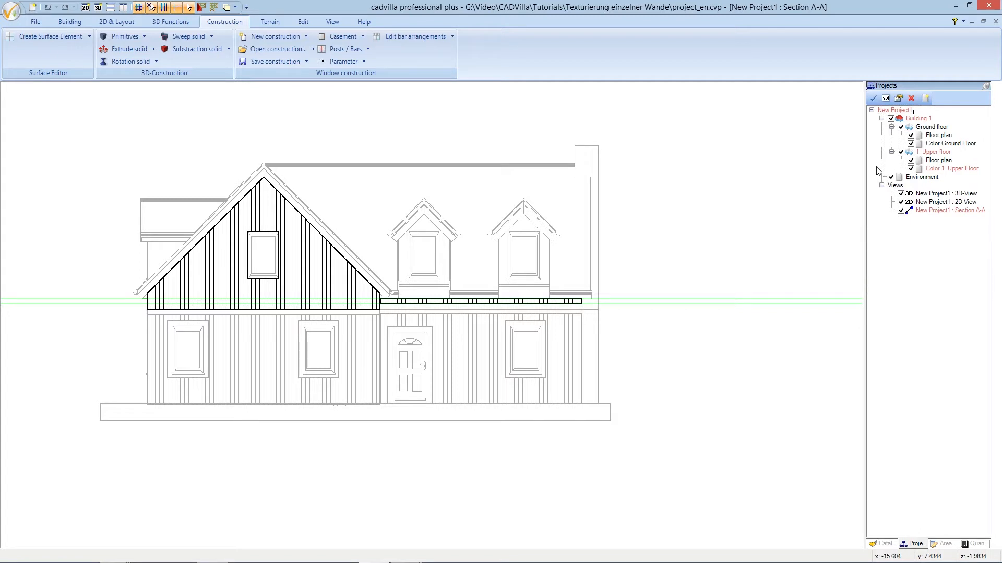
left_click(929, 127)
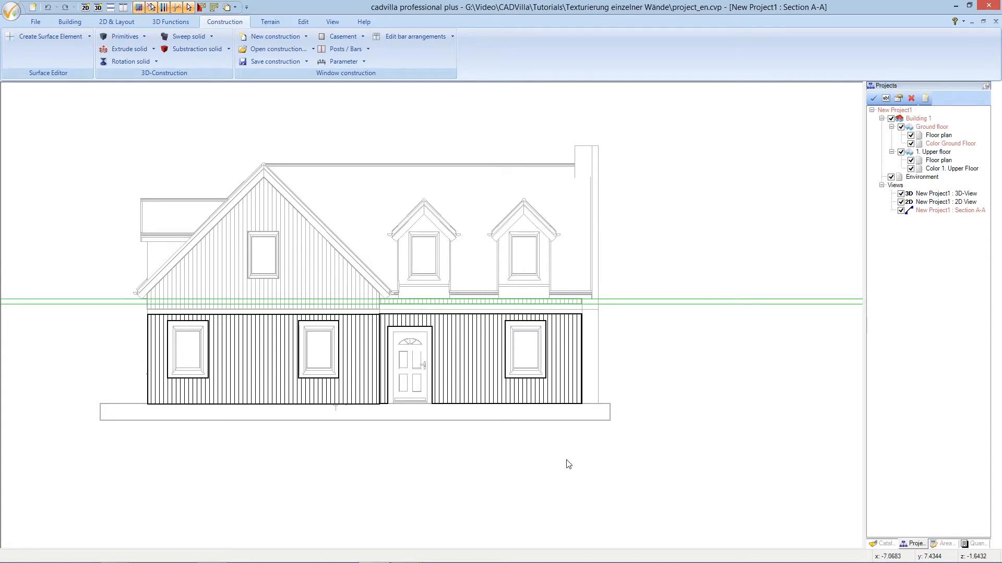
Switch the 2D fill style of the Tiles material on the ground-floor surface element below the gable to Monochrome.
left_click(282, 365)
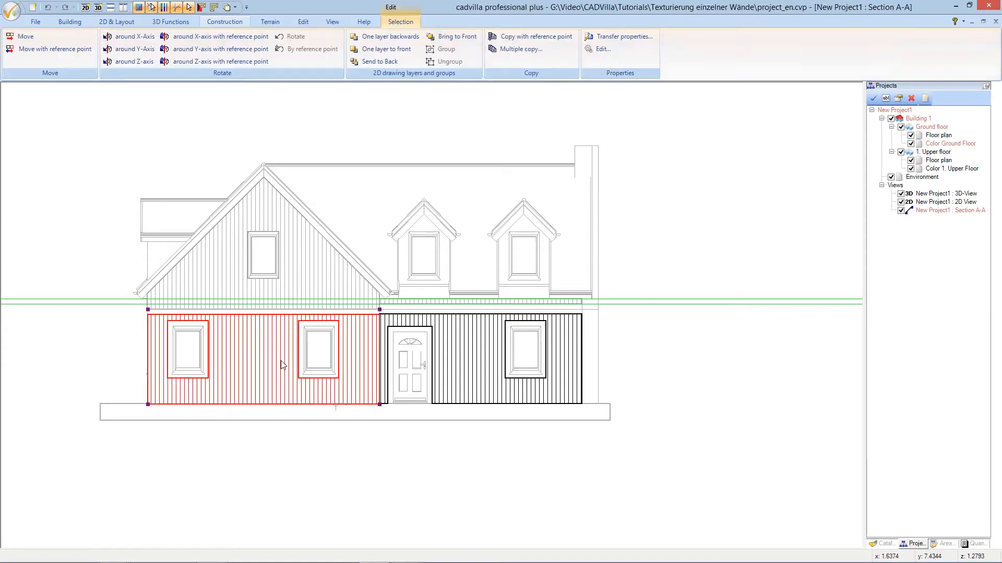
right_click(282, 366)
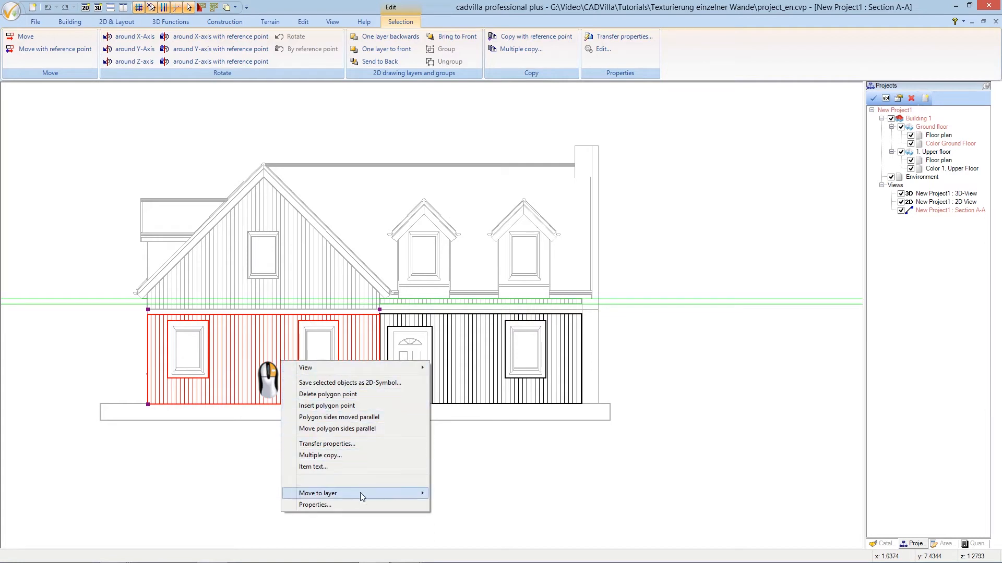
left_click(389, 505)
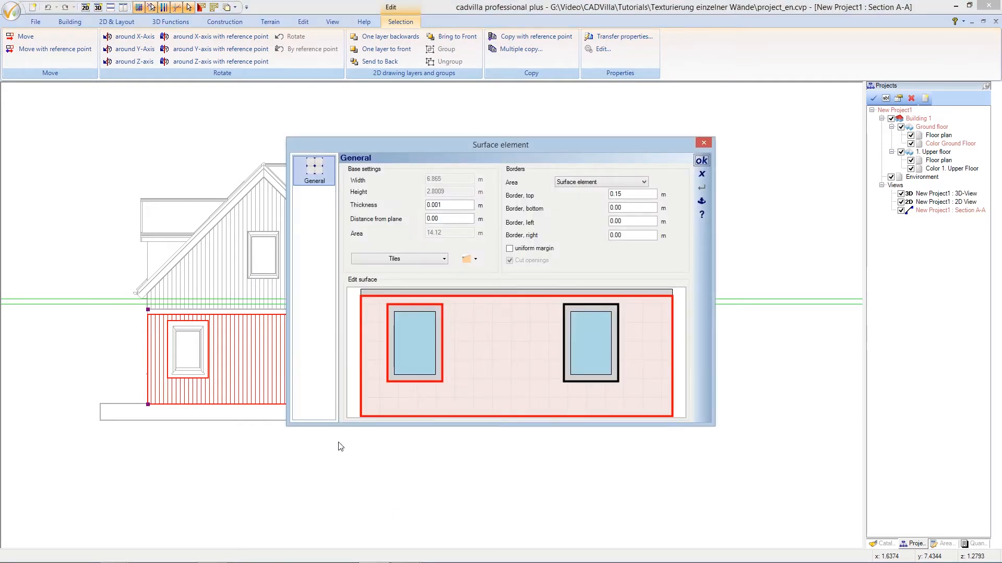
left_click(369, 263)
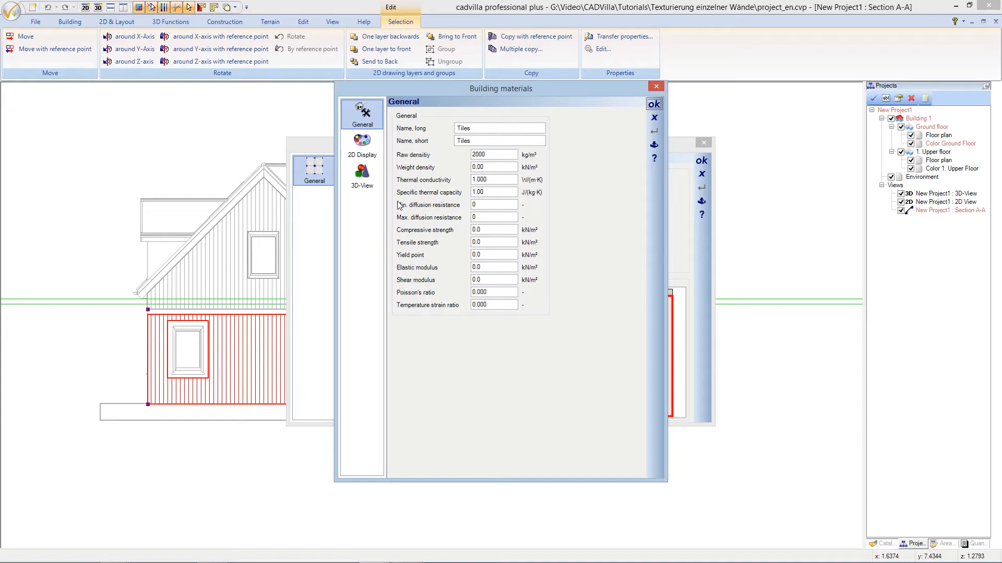
left_click(374, 156)
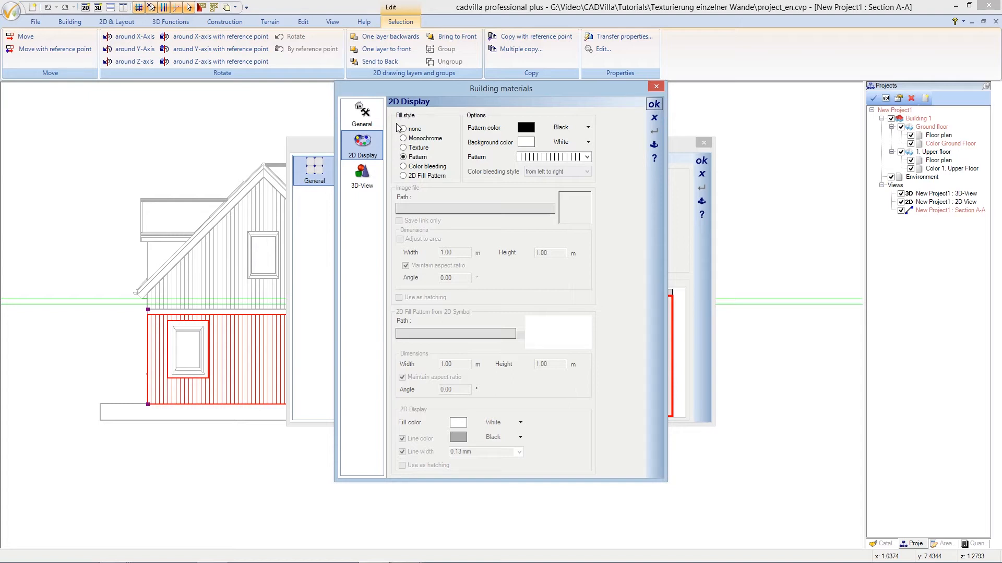
left_click(403, 138)
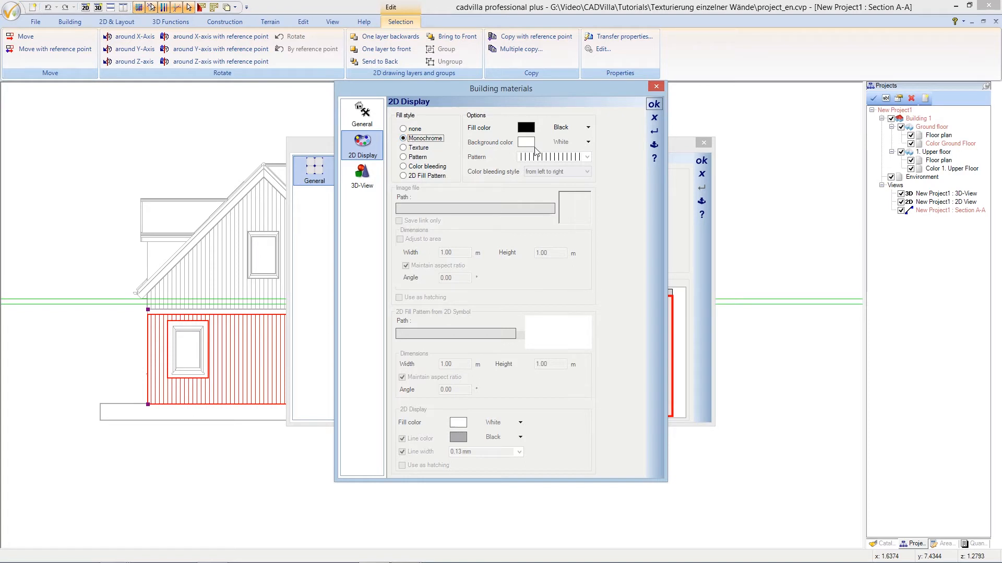
Set the monochrome fill colour to a light red with RGB values 255, 185, 185.
left_click(561, 129)
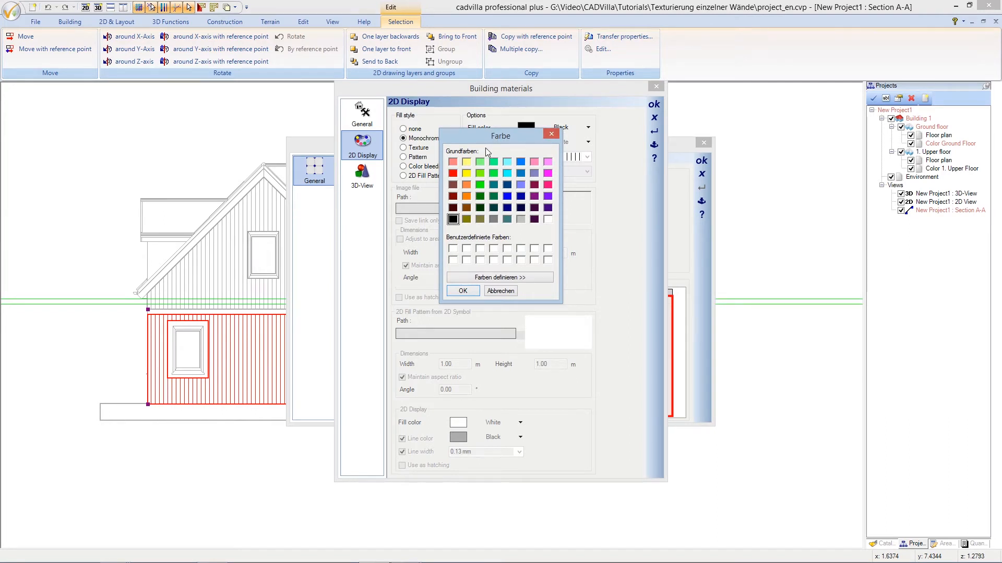
left_click(452, 162)
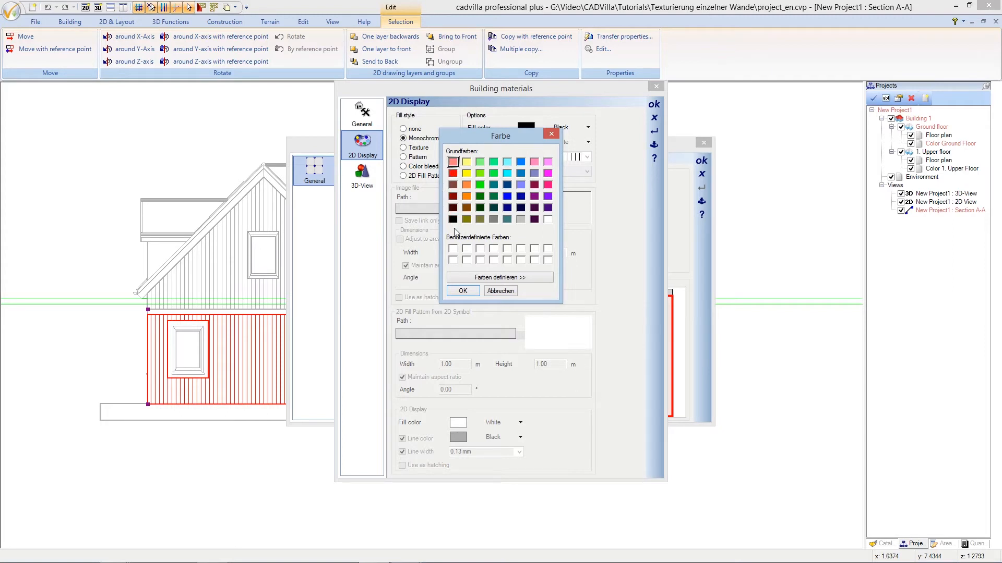
left_click(512, 279)
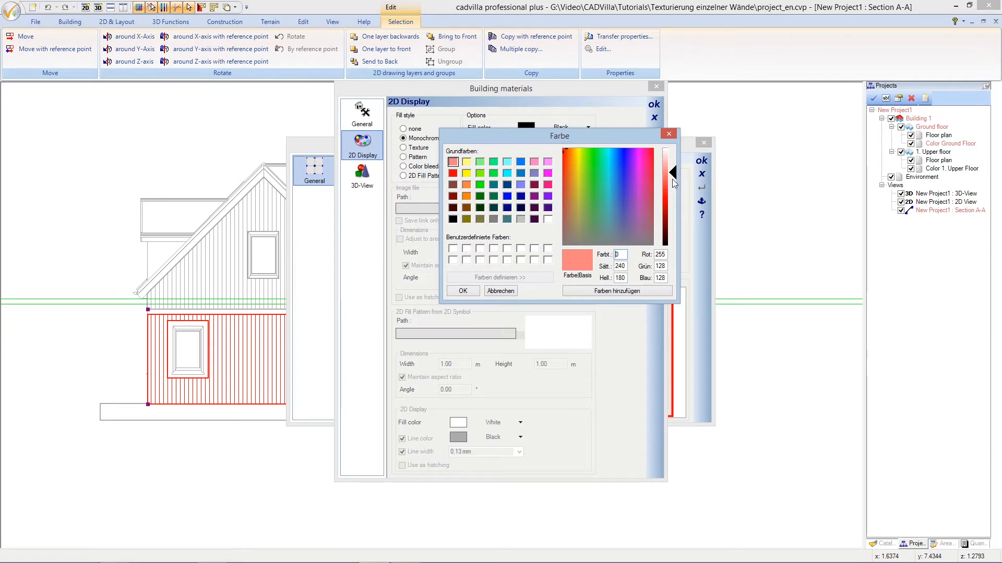
left_click_drag(672, 174, 673, 165)
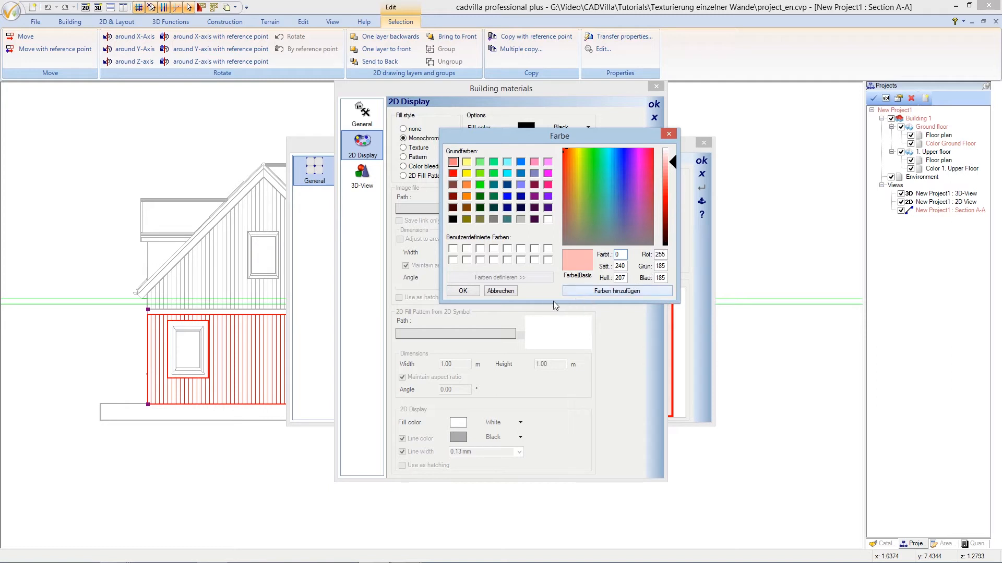
left_click(470, 291)
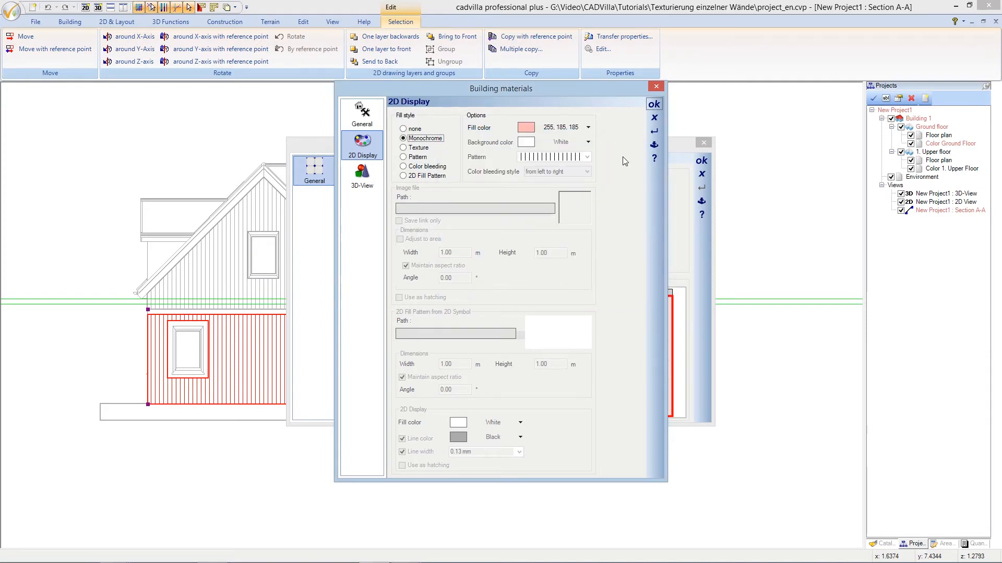
Apply the light red monochrome fill to the ground-floor surface element below the gable and deselect it.
left_click(653, 105)
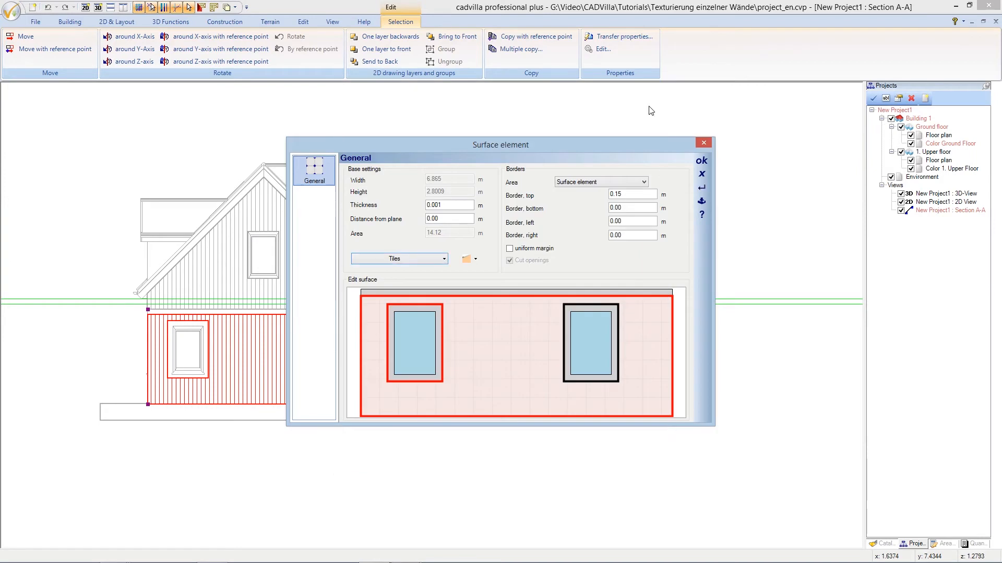
left_click(702, 161)
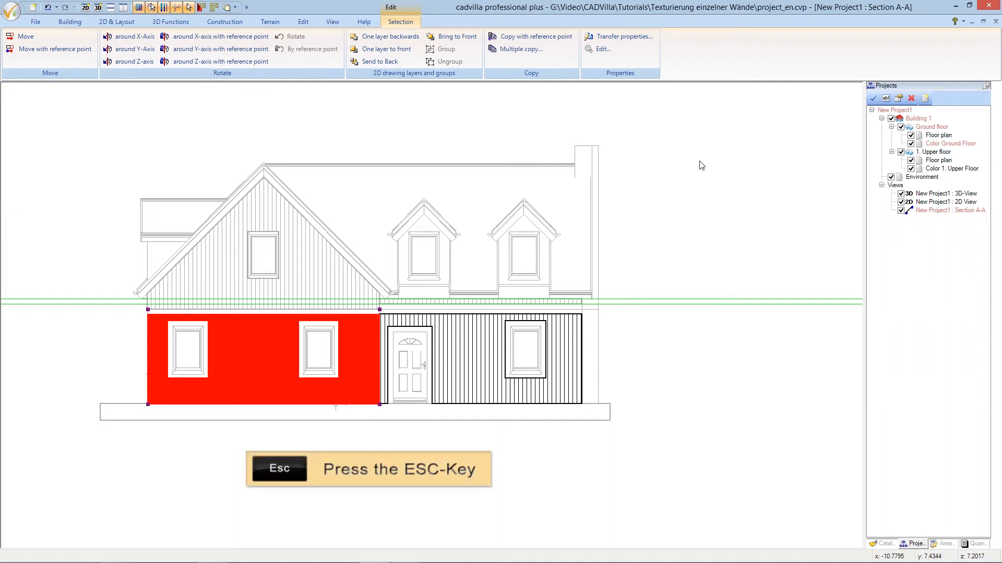
key("Escape")
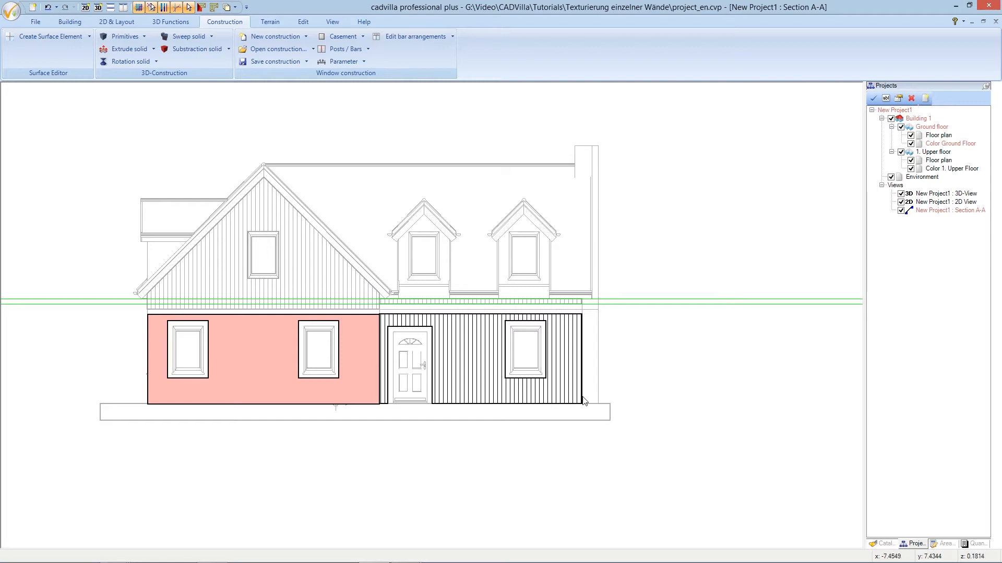
Switch the 2D fill style of the Tiles material on the surface element around the front door to Texture.
left_click(495, 392)
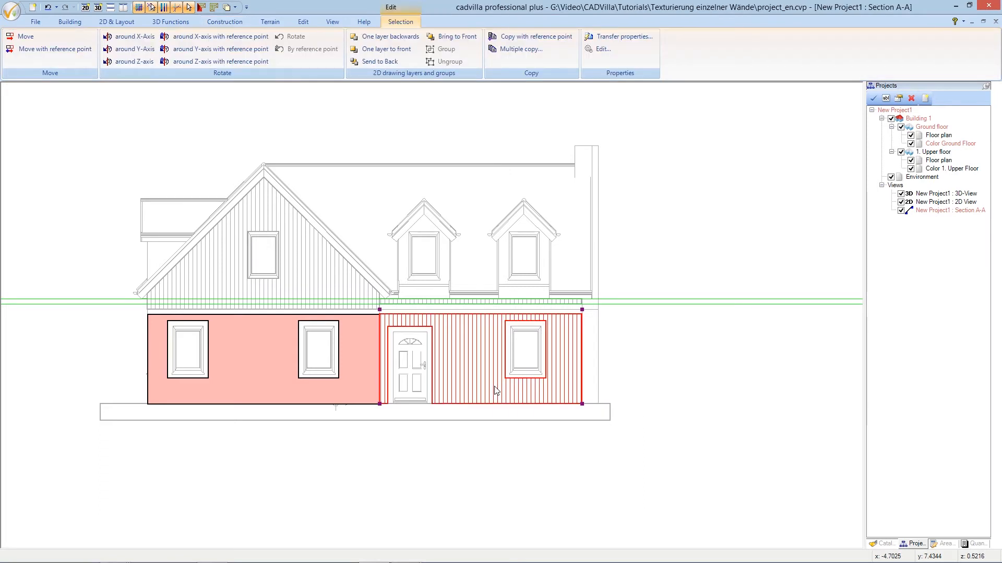
right_click(496, 392)
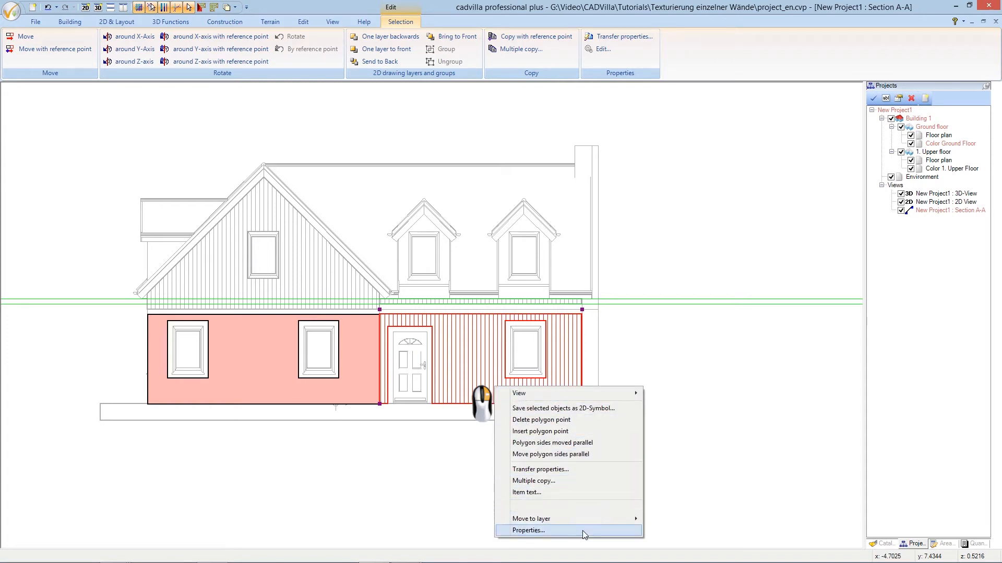
left_click(619, 531)
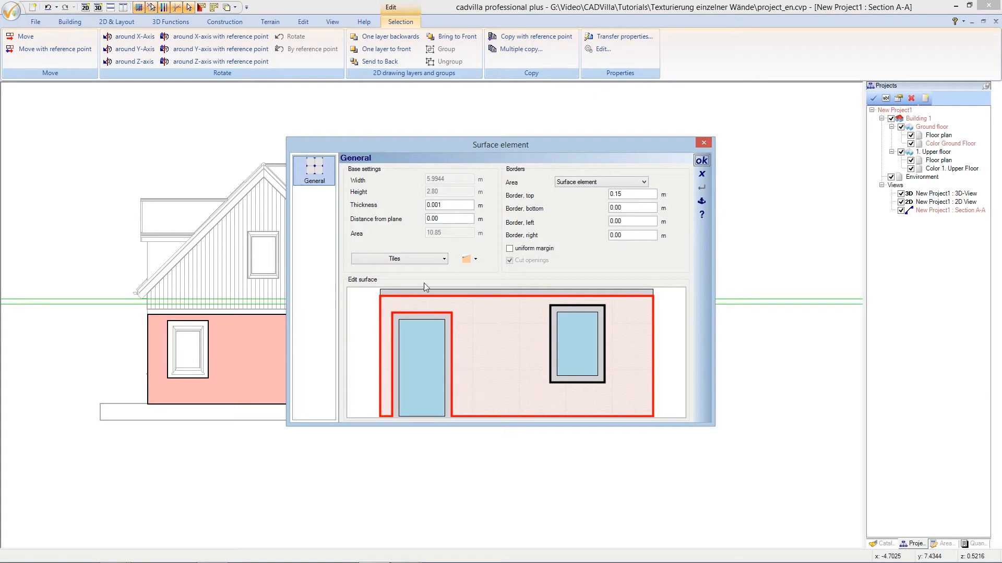
left_click(414, 263)
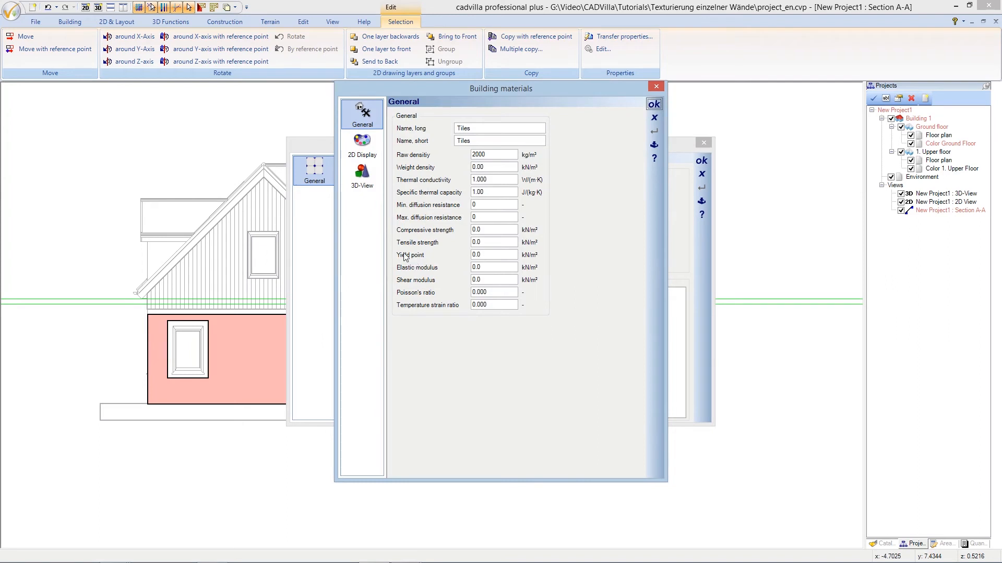
left_click(374, 145)
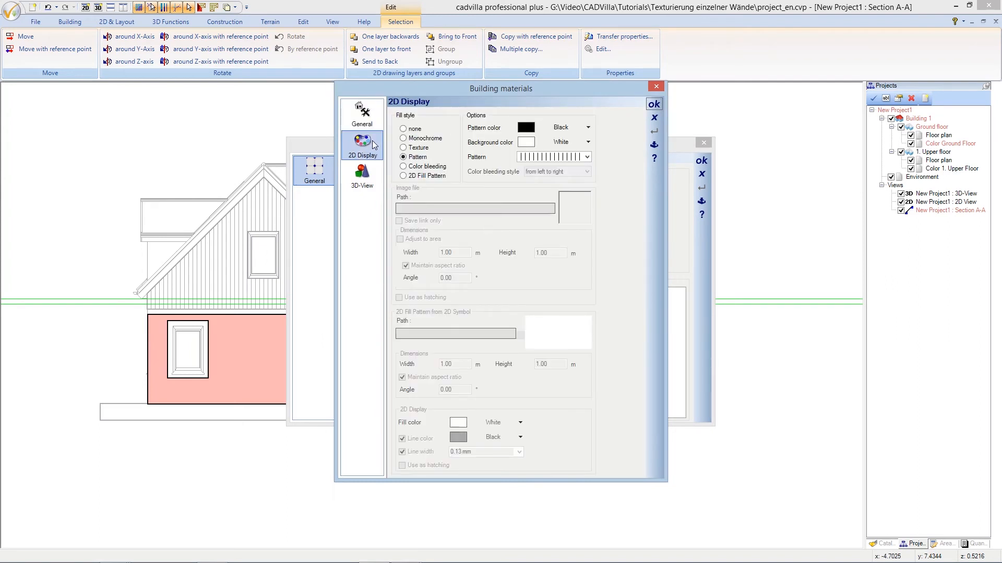
left_click(405, 148)
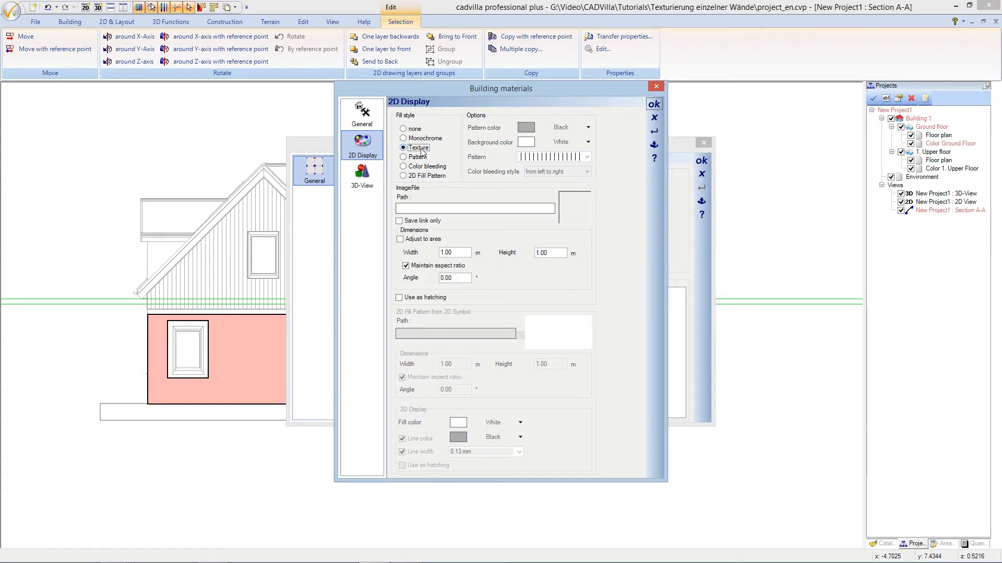
Browse the texture image files from the vertical wood folder to the Standard folder of the Plaster textures.
left_click(473, 208)
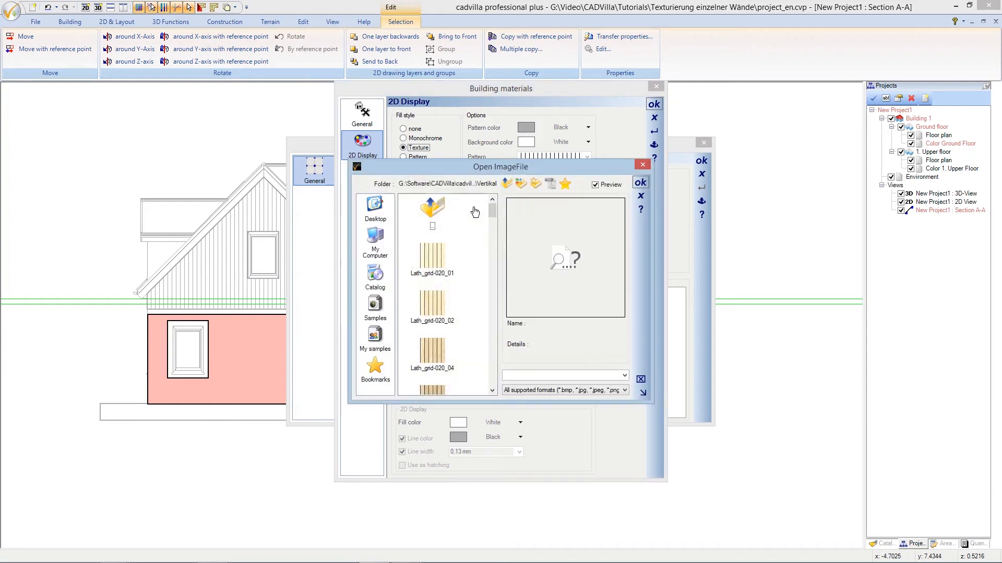
left_click(437, 207)
double_click(437, 208)
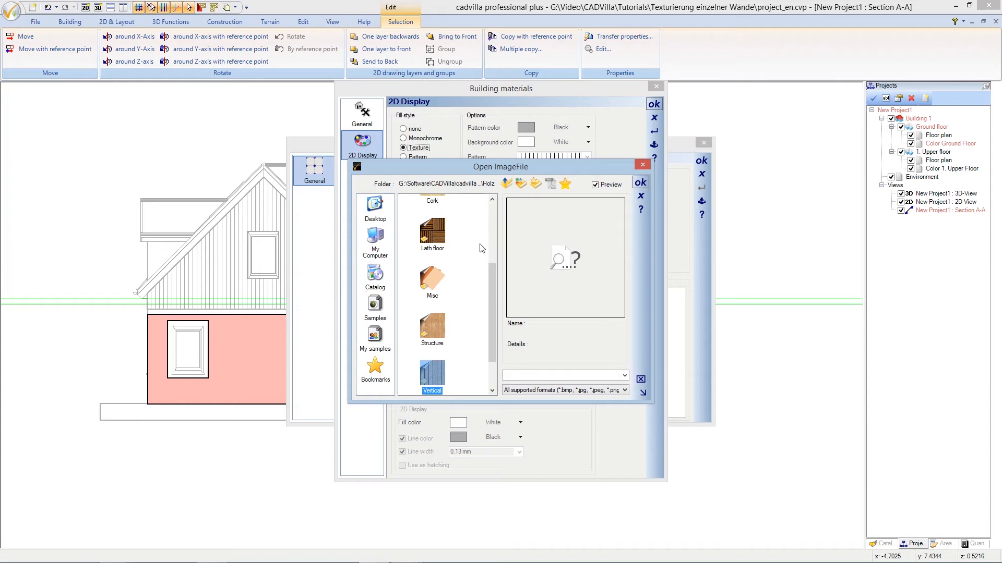
left_click_drag(489, 268, 466, 207)
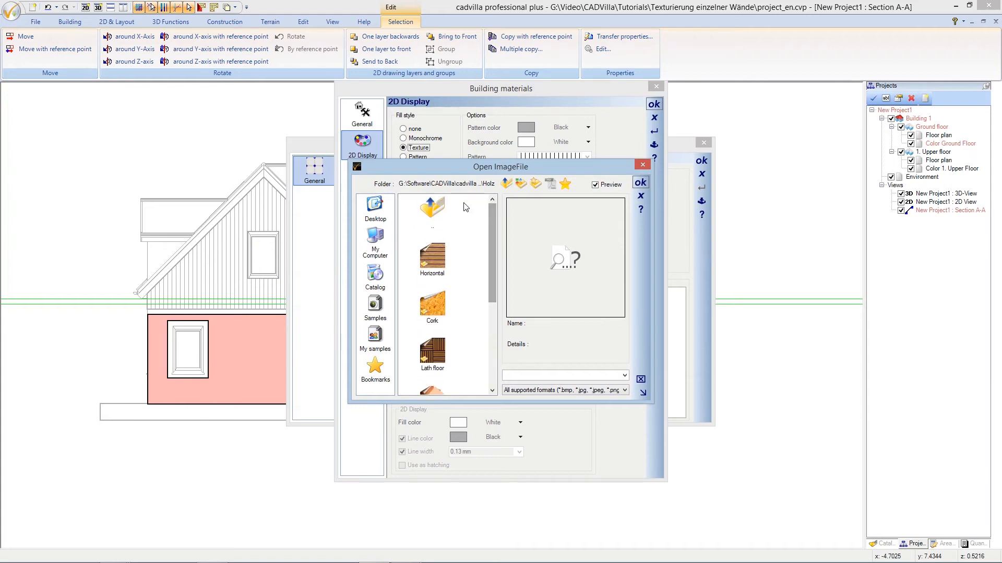
double_click(438, 206)
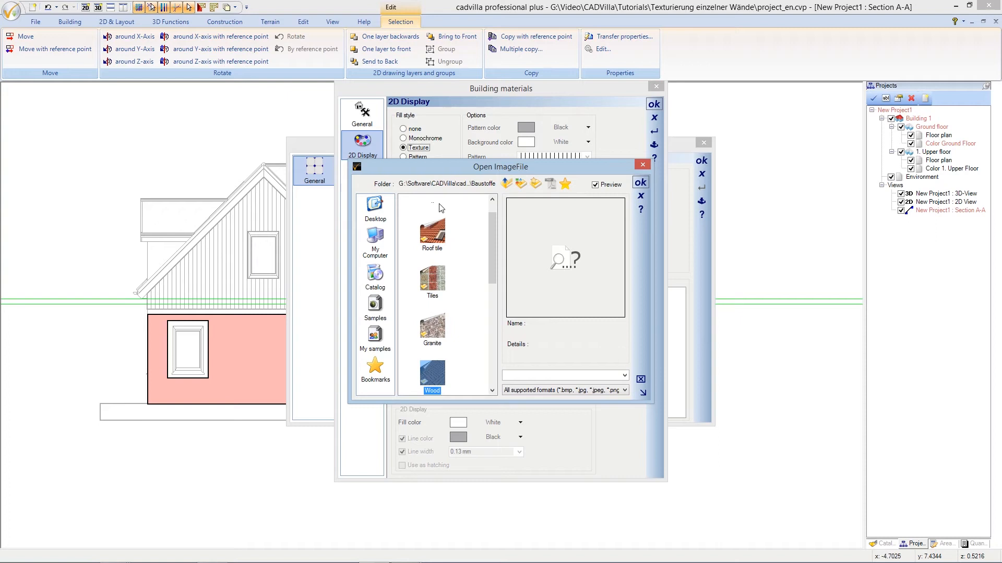
left_click_drag(493, 227, 491, 294)
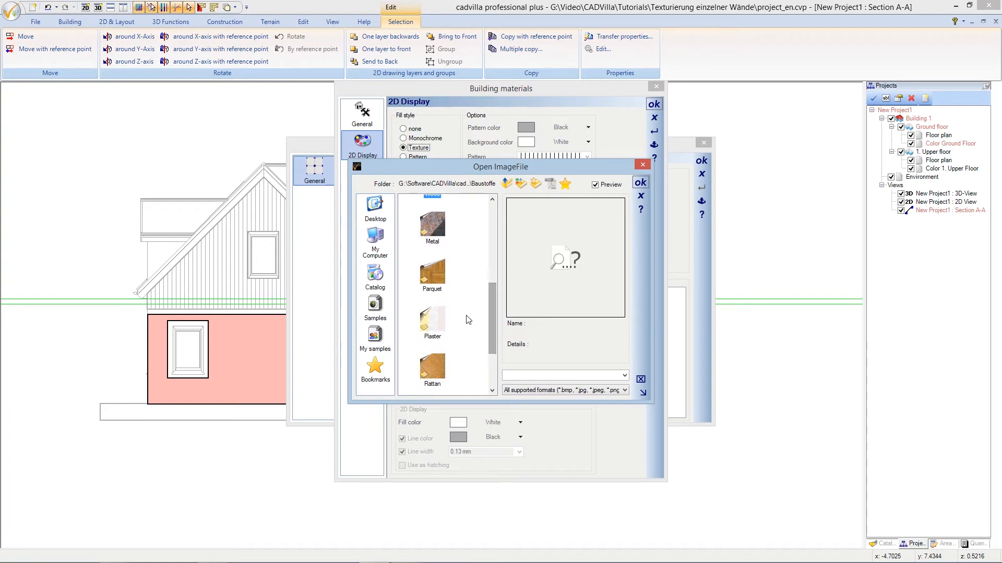
double_click(434, 321)
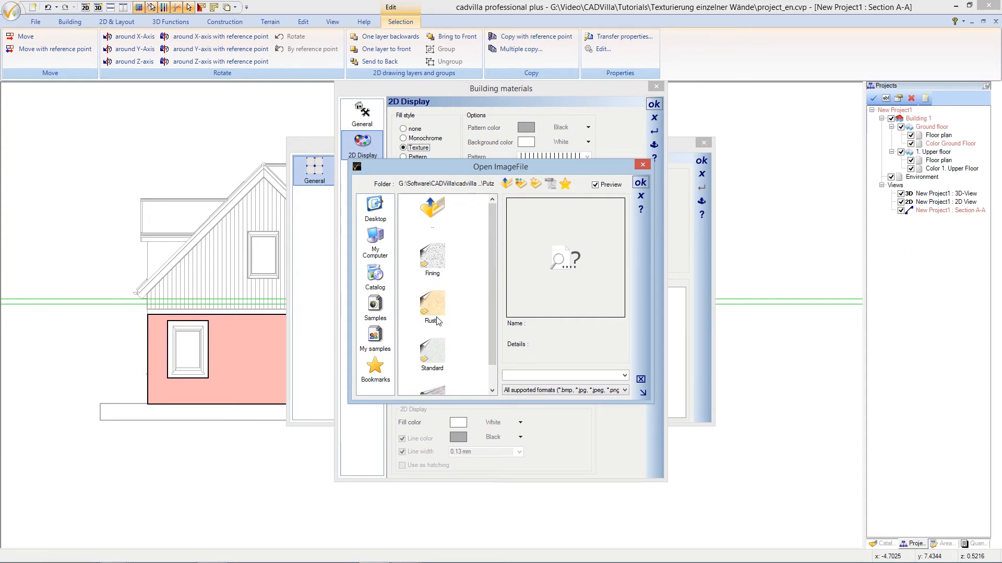
left_click_drag(496, 308, 490, 328)
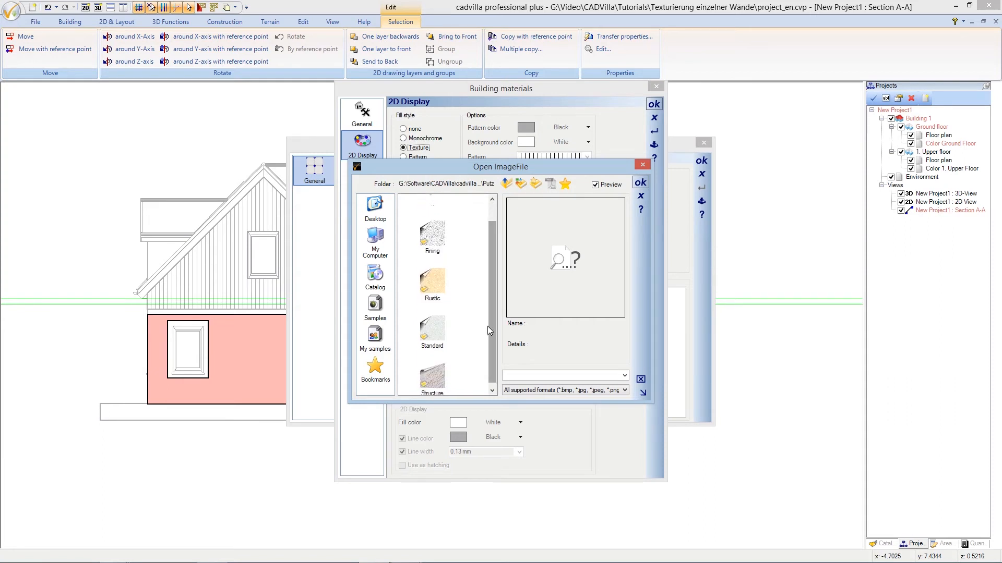
double_click(438, 339)
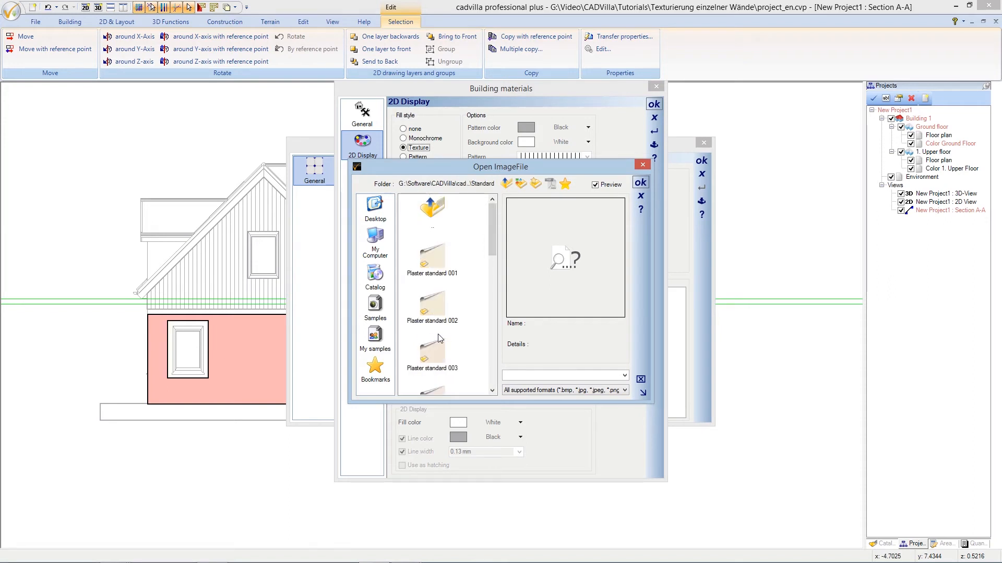
Assign the Plaster standard-005_01 image as the 2D texture, apply it to the surface element around the front door and deselect it.
left_click_drag(492, 254, 492, 293)
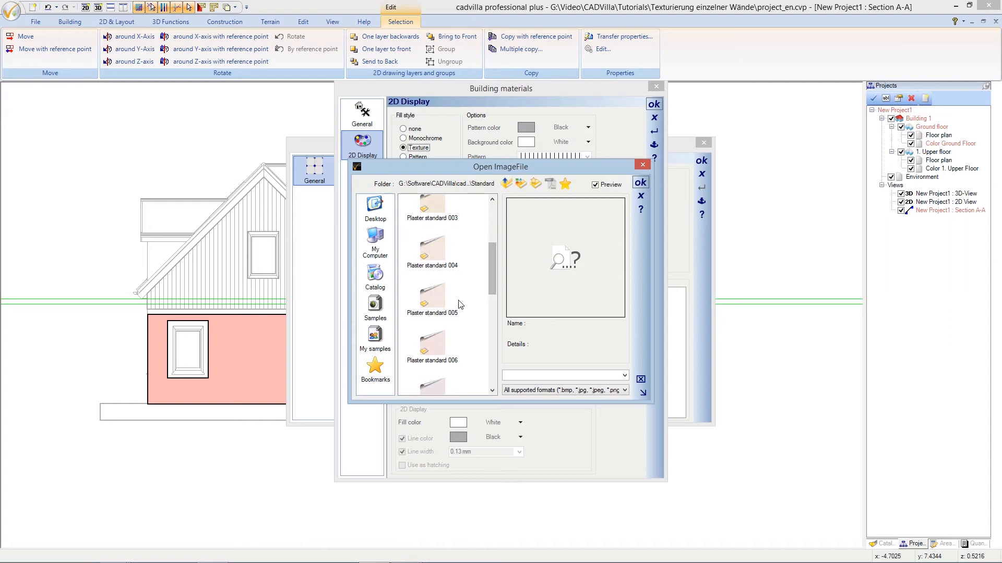
left_click(437, 299)
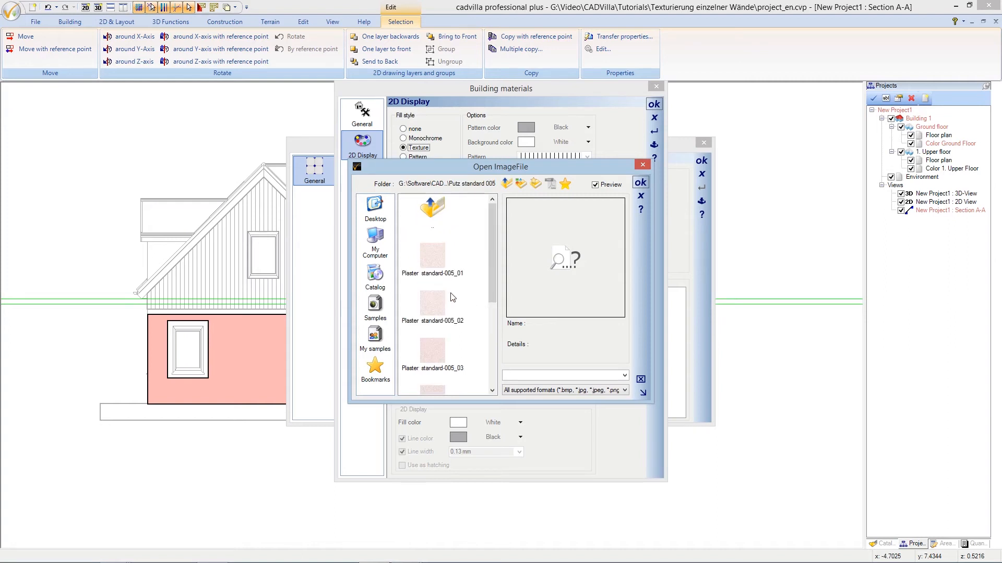
left_click(433, 261)
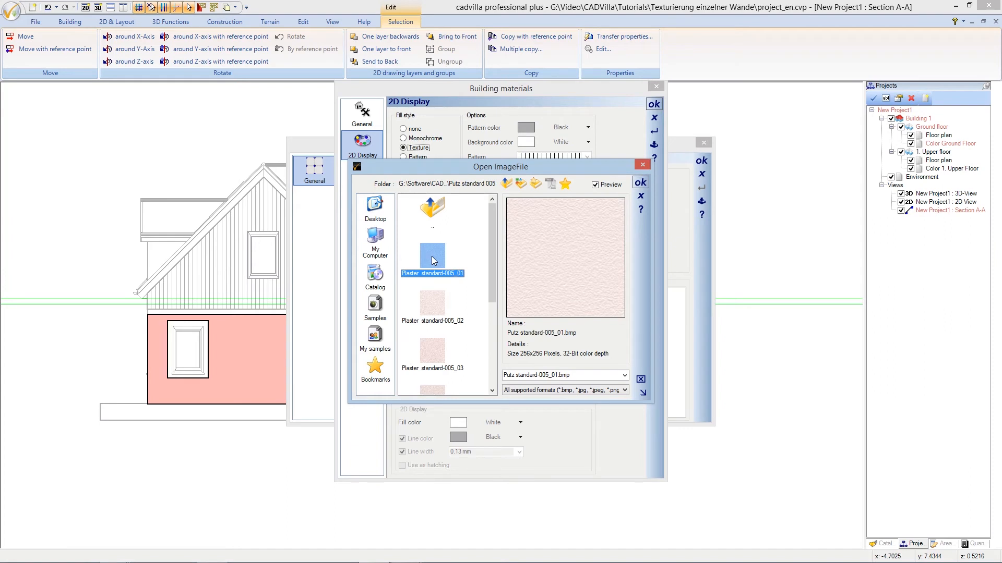
double_click(432, 257)
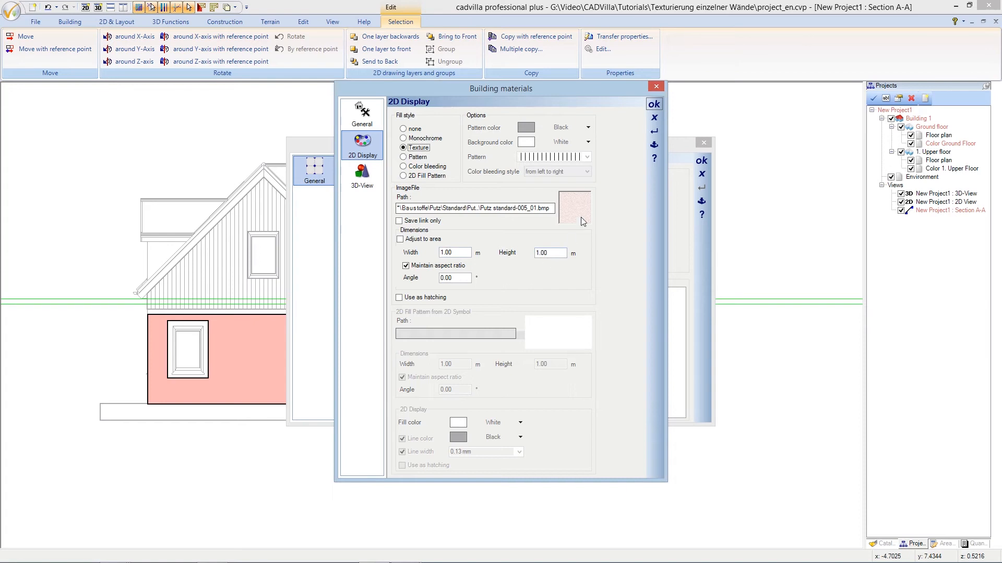
left_click(653, 105)
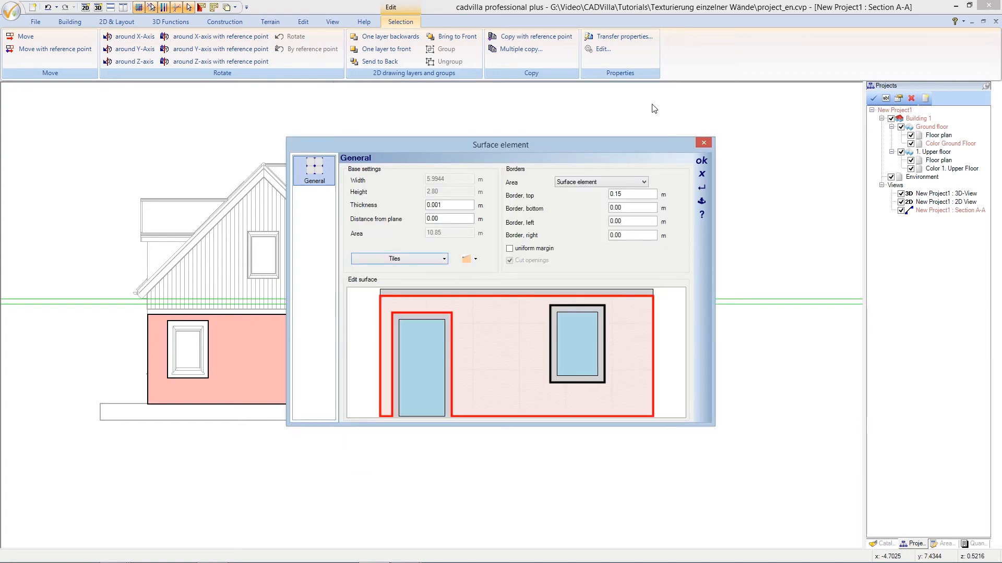
left_click(701, 161)
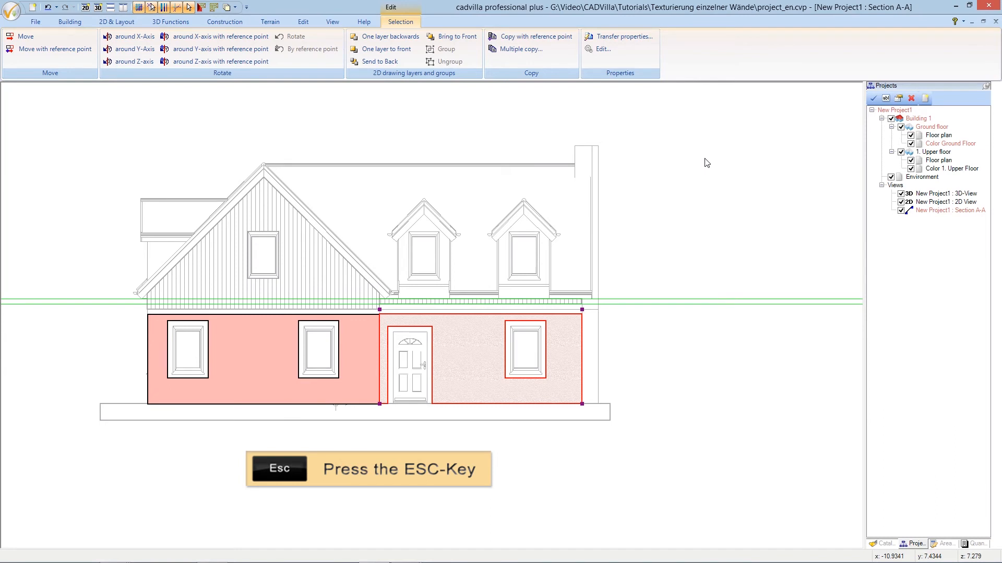
key("Escape")
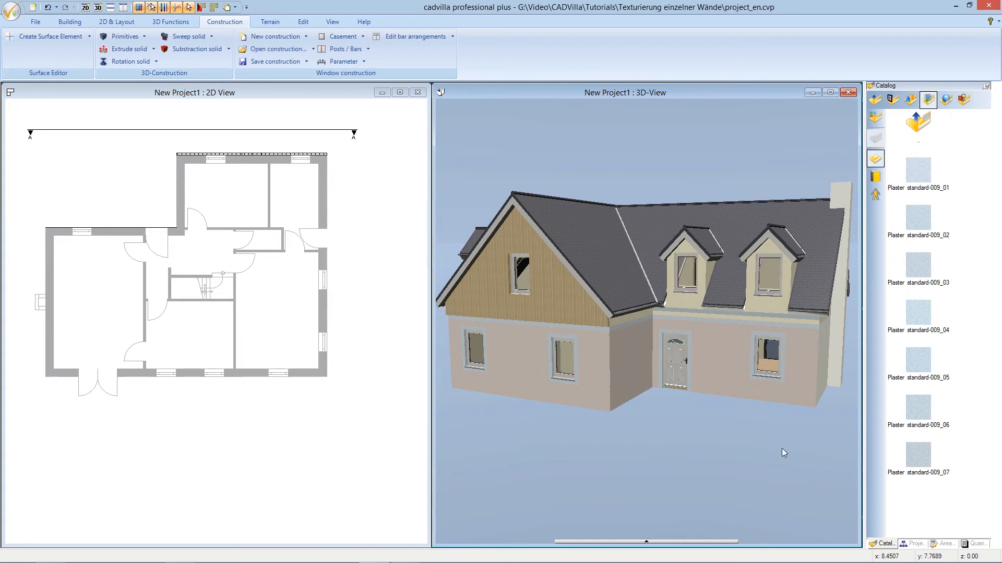
Hide and show the Color 1. Upper Floor layer in the 3D view to compare the upper walls with and without their surface elements.
left_click(912, 544)
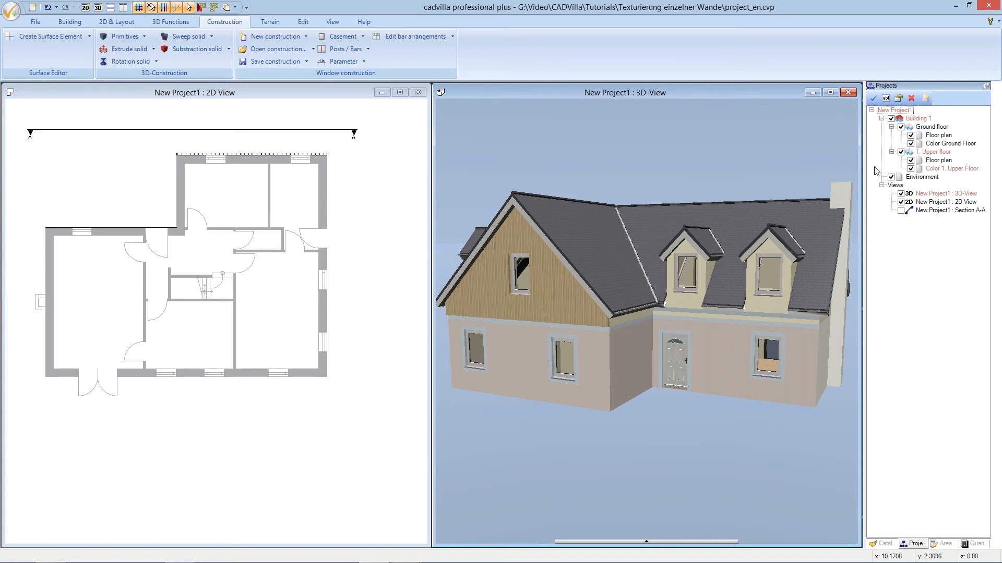
left_click(910, 169)
left_click(910, 169)
left_click(910, 169)
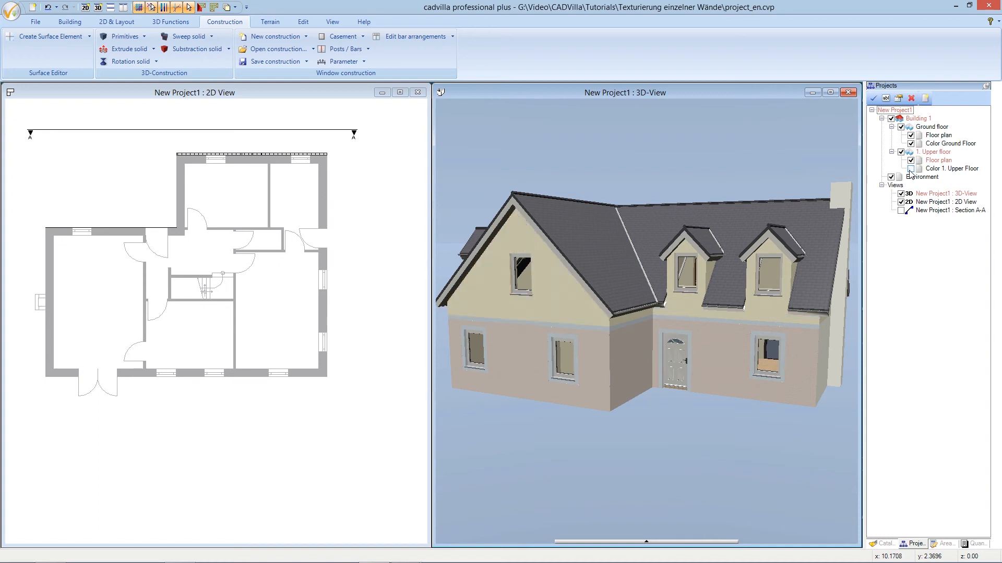
left_click(911, 169)
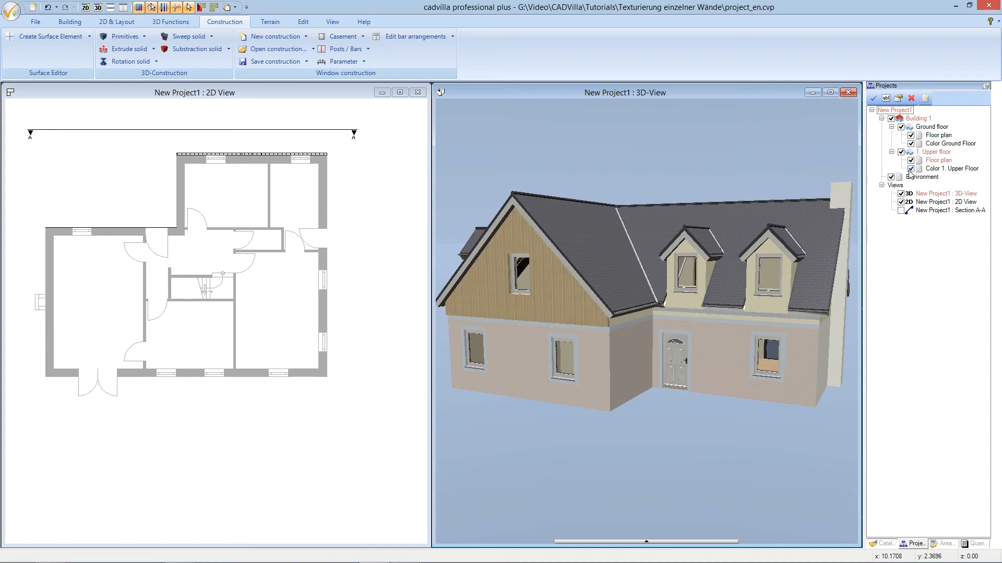
Make the ground floor active and toggle the visibility of its Color Ground Floor layer in the 3D view.
left_click(926, 129)
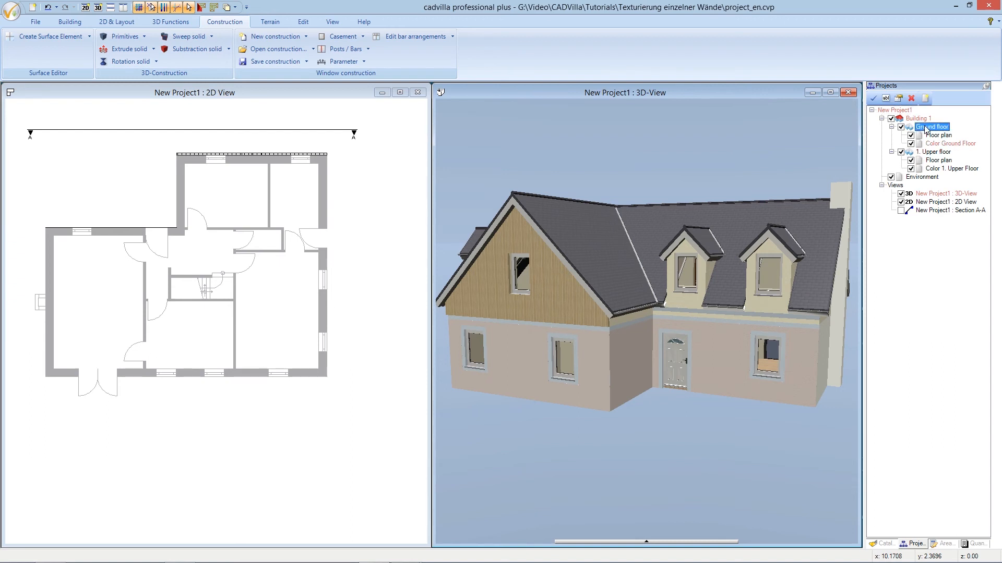
left_click(910, 143)
left_click(910, 144)
left_click(911, 144)
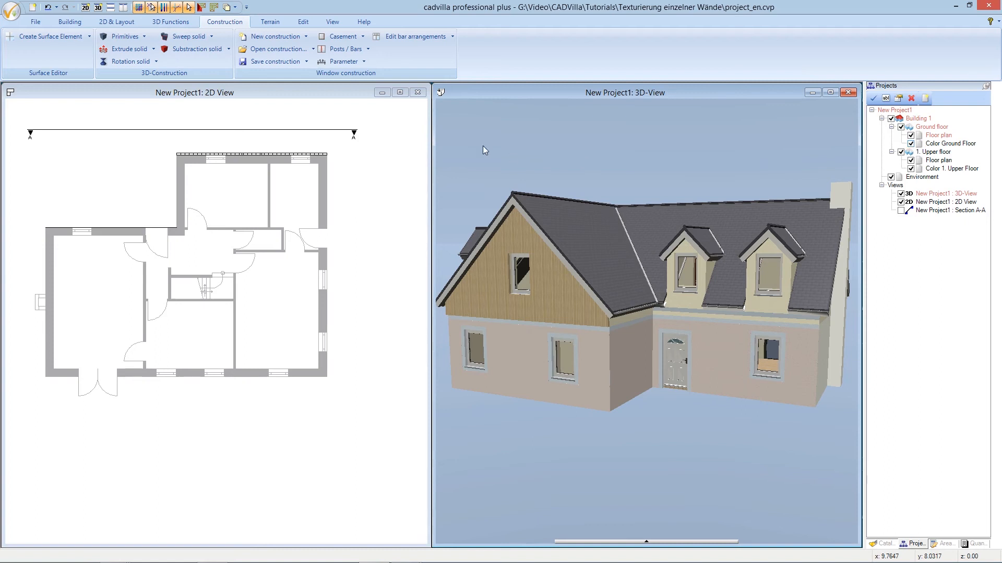
Toggle the Color 1. Upper Floor layer in the 2D floor plan view to check how its surface elements display there.
left_click(358, 92)
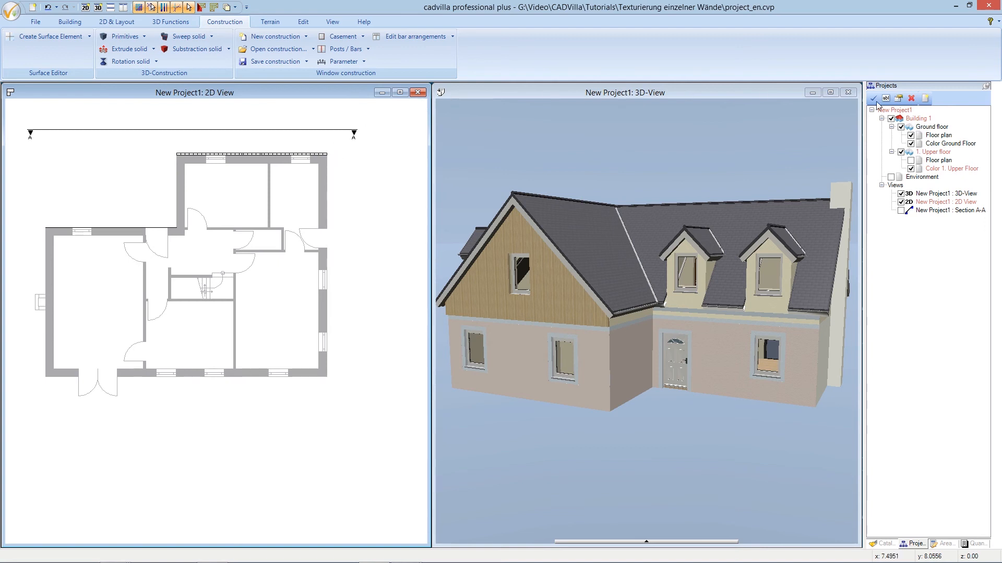
left_click(911, 168)
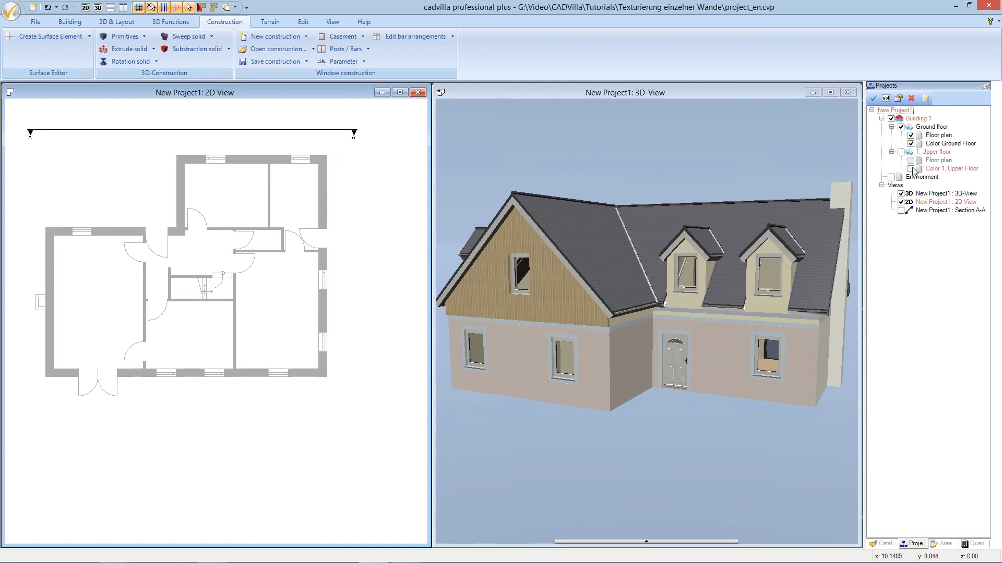
left_click(911, 169)
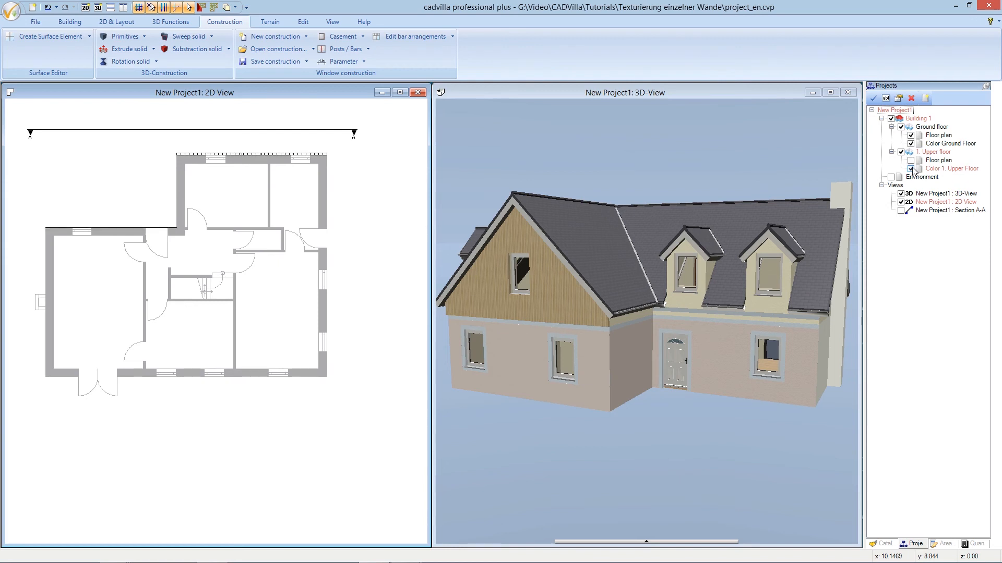
left_click(911, 169)
left_click(911, 169)
Show the Section A-A view and hide the Color Ground Floor layer in it.
left_click(901, 211)
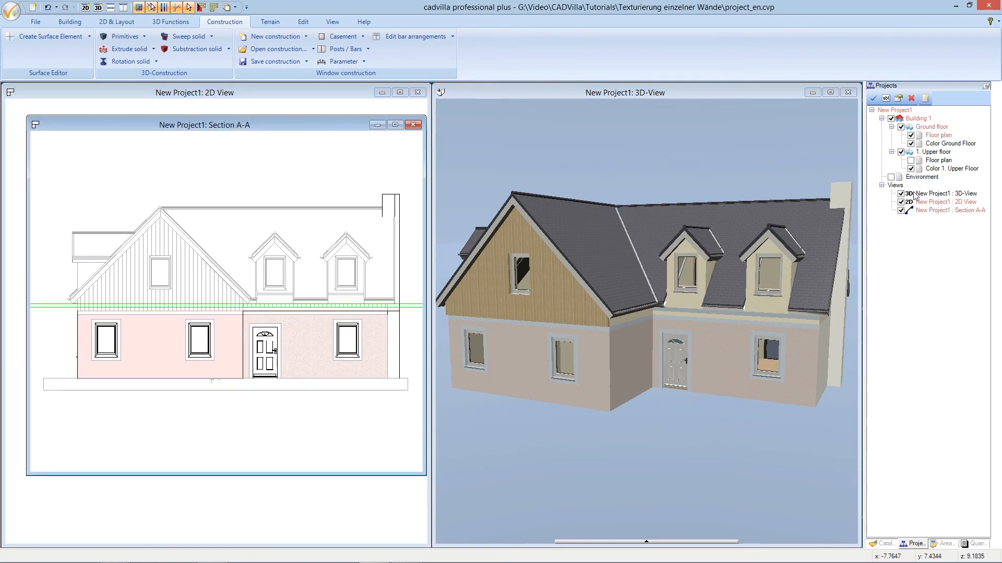
left_click(911, 160)
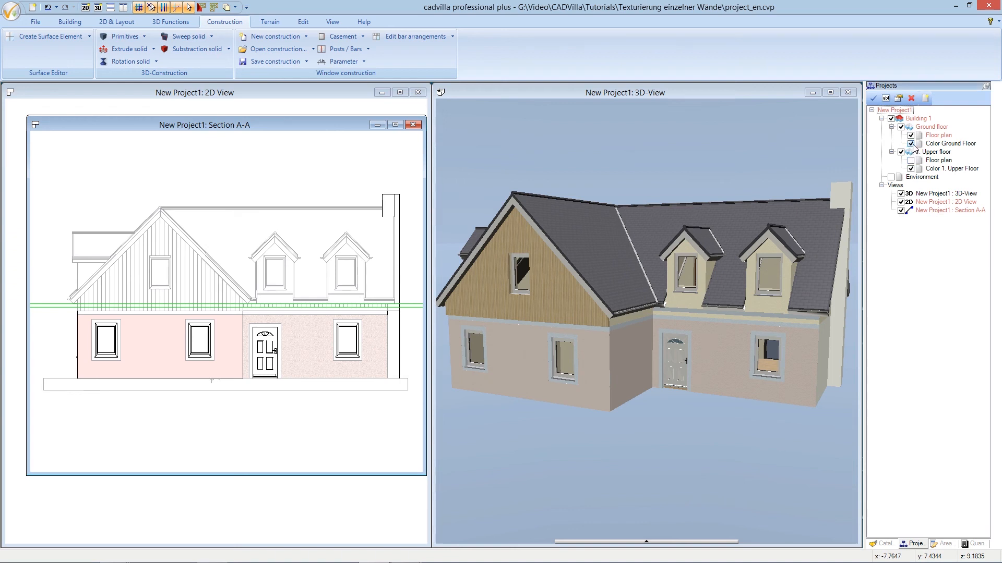
left_click(913, 146)
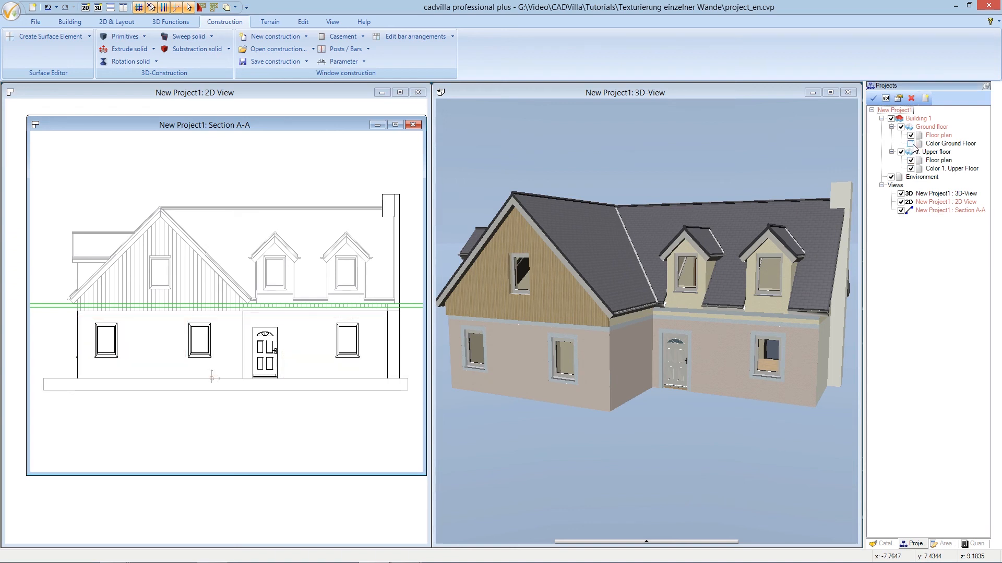
Toggle the Color Ground Floor layer in the Section A-A view to compare the ground floor wall fills, leaving it visible.
left_click(911, 144)
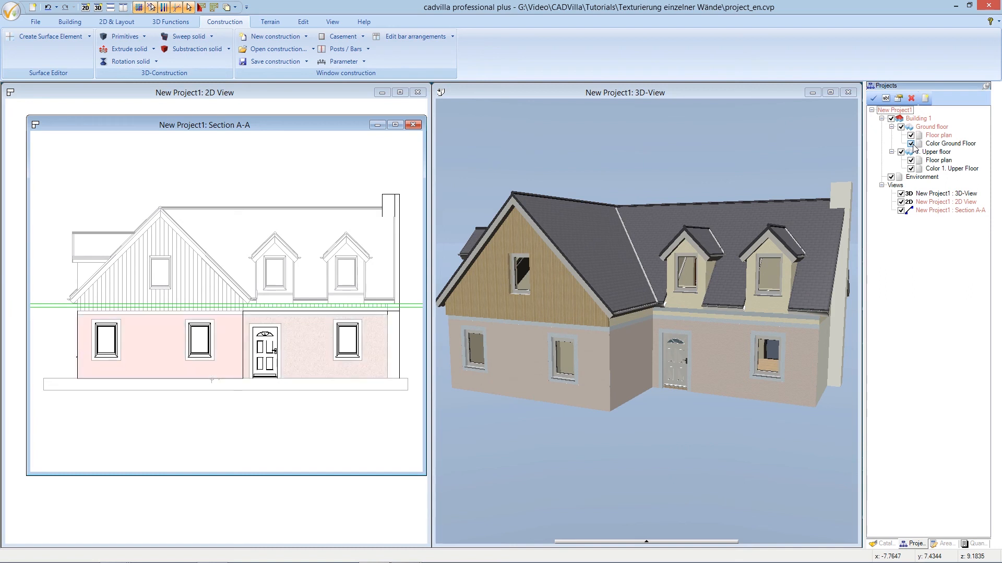
left_click(911, 144)
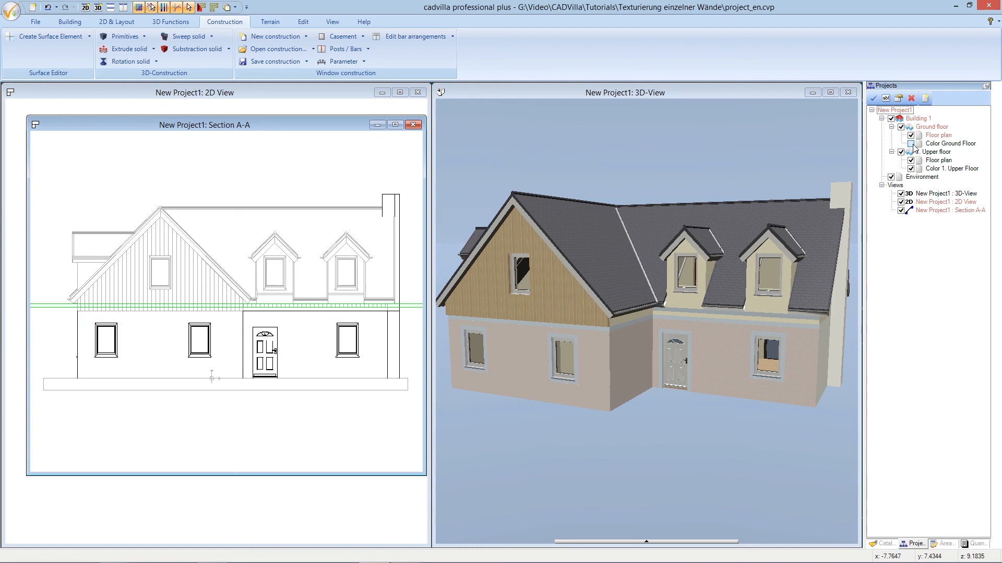
left_click(911, 144)
Make the upper floor active and hide and show its Color 1. Upper Floor layer in the Section A-A view.
left_click(934, 152)
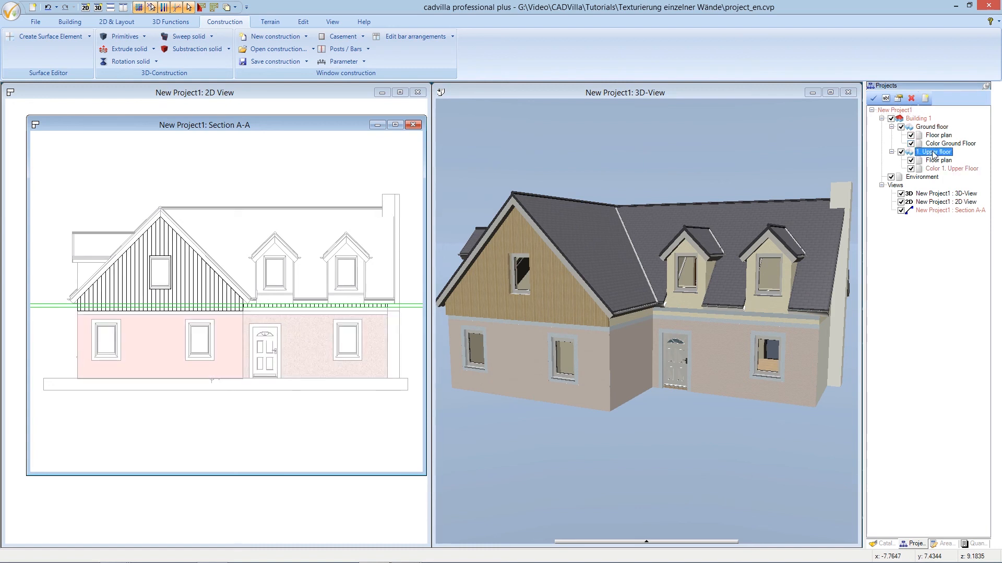
left_click(911, 169)
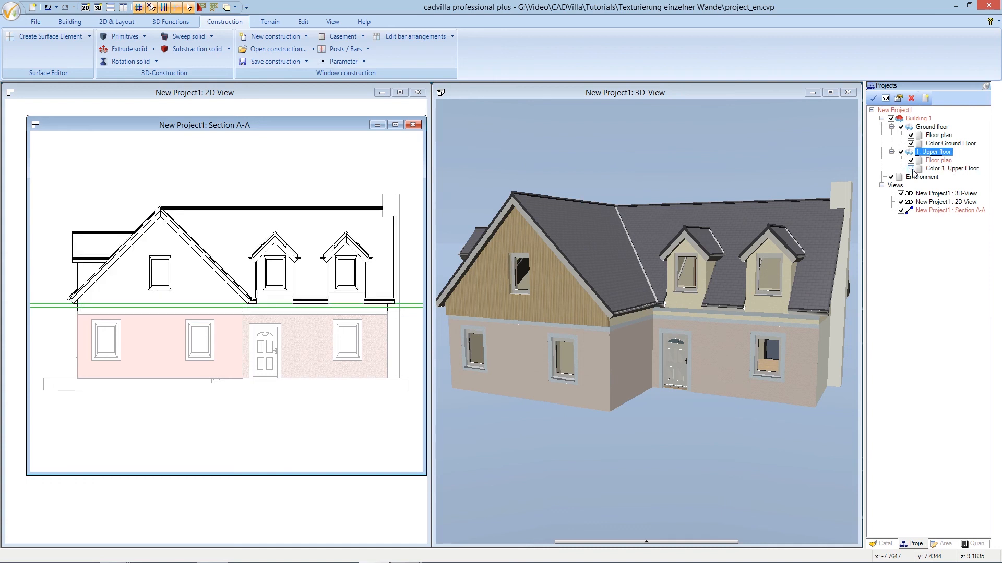
left_click(911, 169)
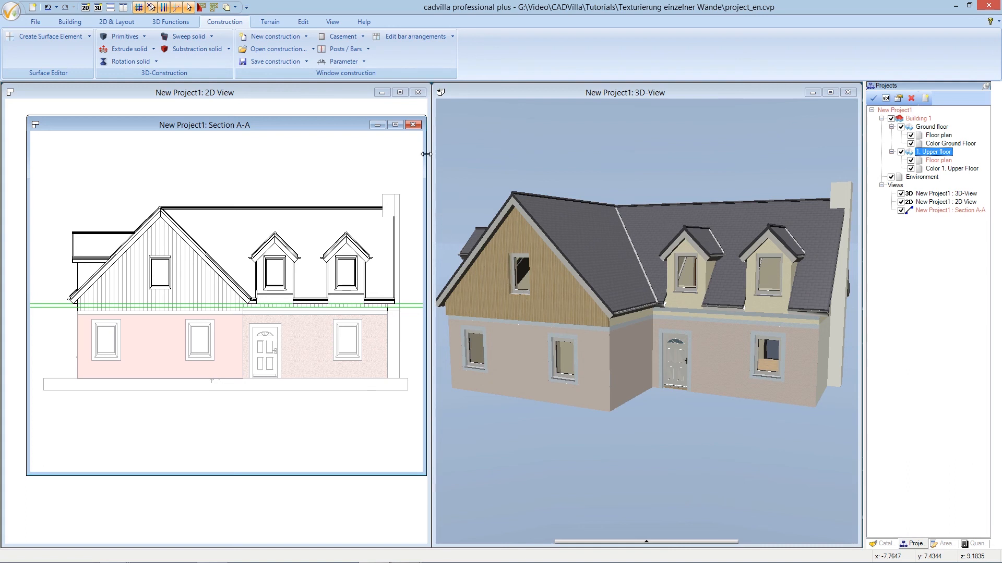
Close the Section A-A view and make the 3D view active.
left_click(414, 126)
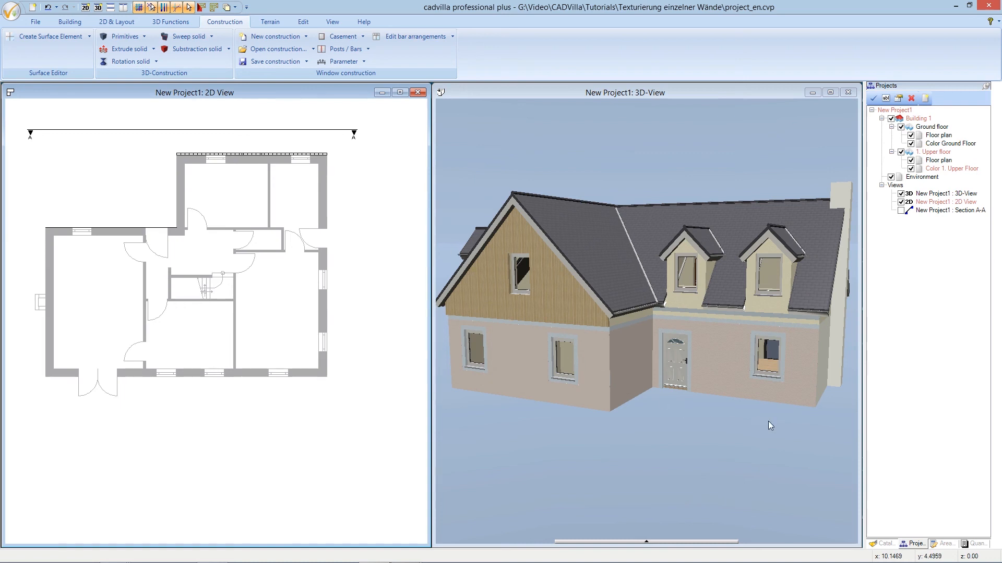
left_click(814, 424)
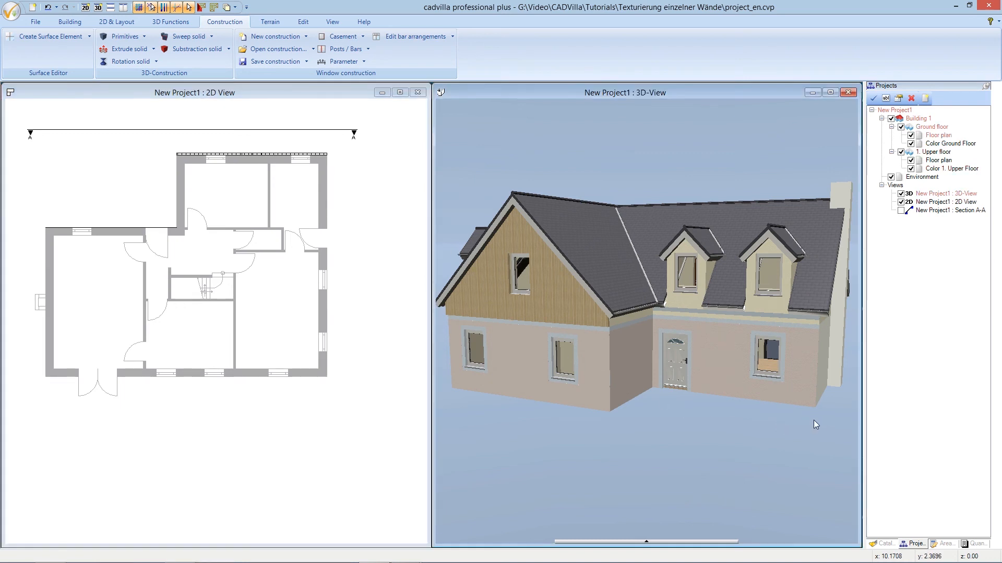